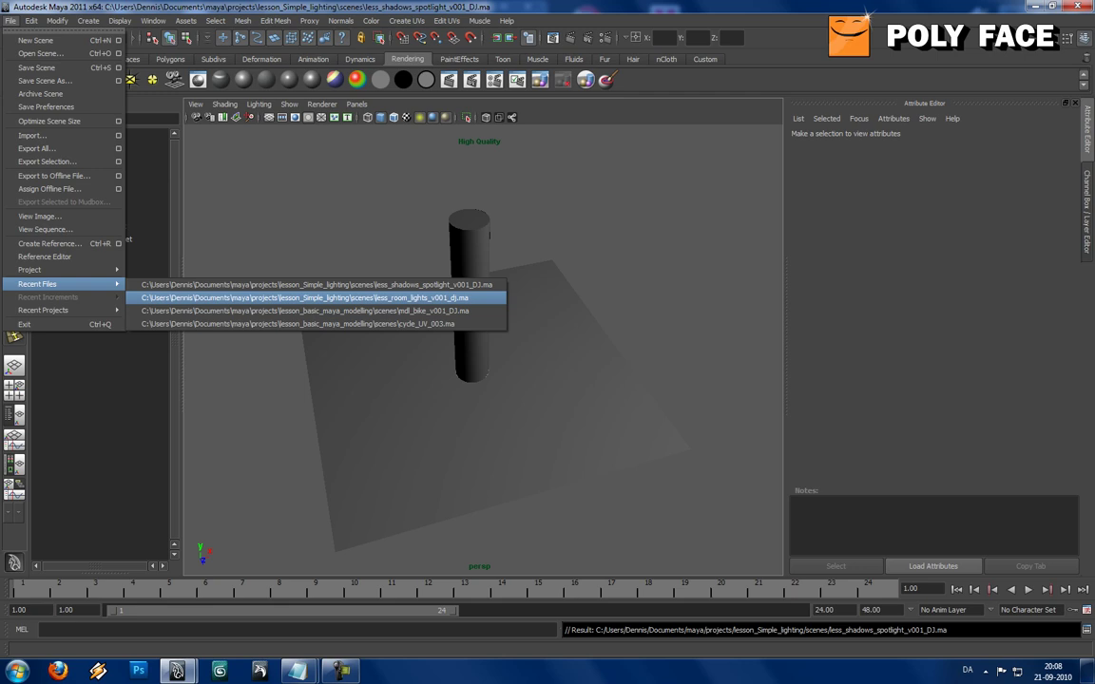
# Open the recent scene less_room_lights_v001_dj.ma and switch to the Persp/Outliner layout
pyautogui.click(304, 297)
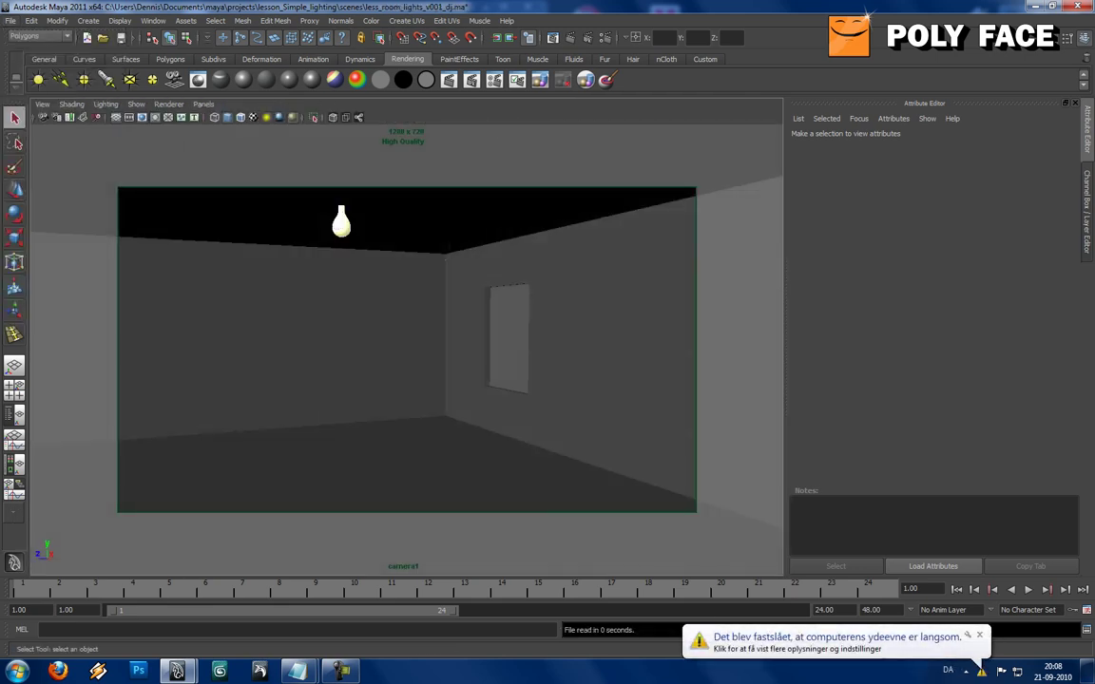
pyautogui.click(305, 297)
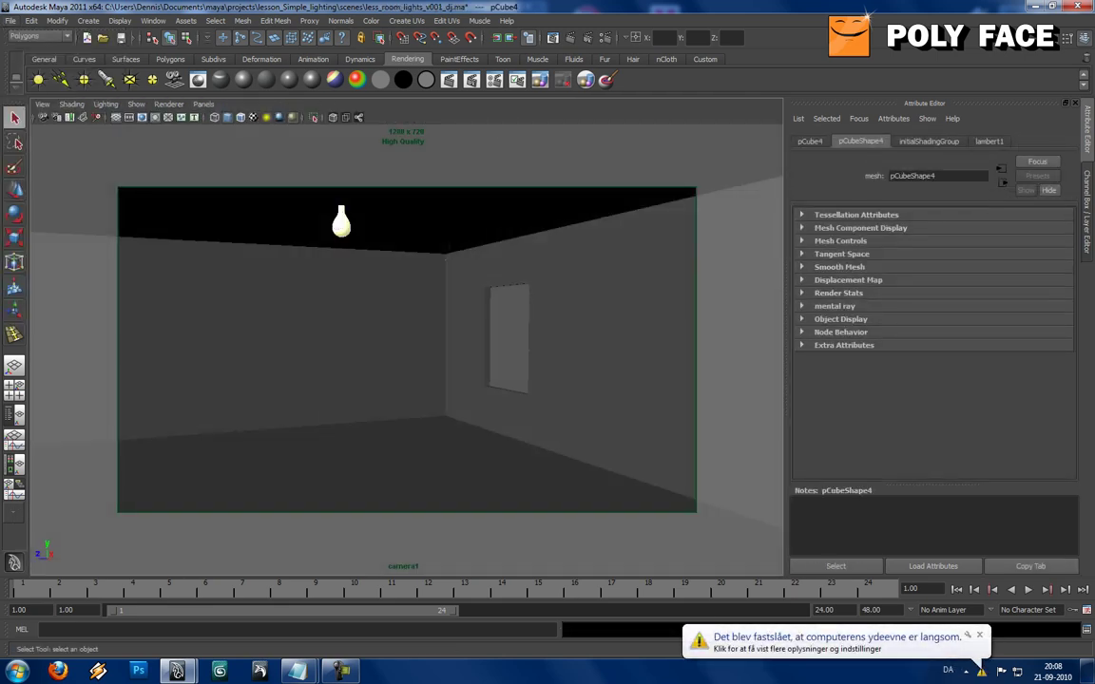
pyautogui.click(599, 324)
pyautogui.click(14, 414)
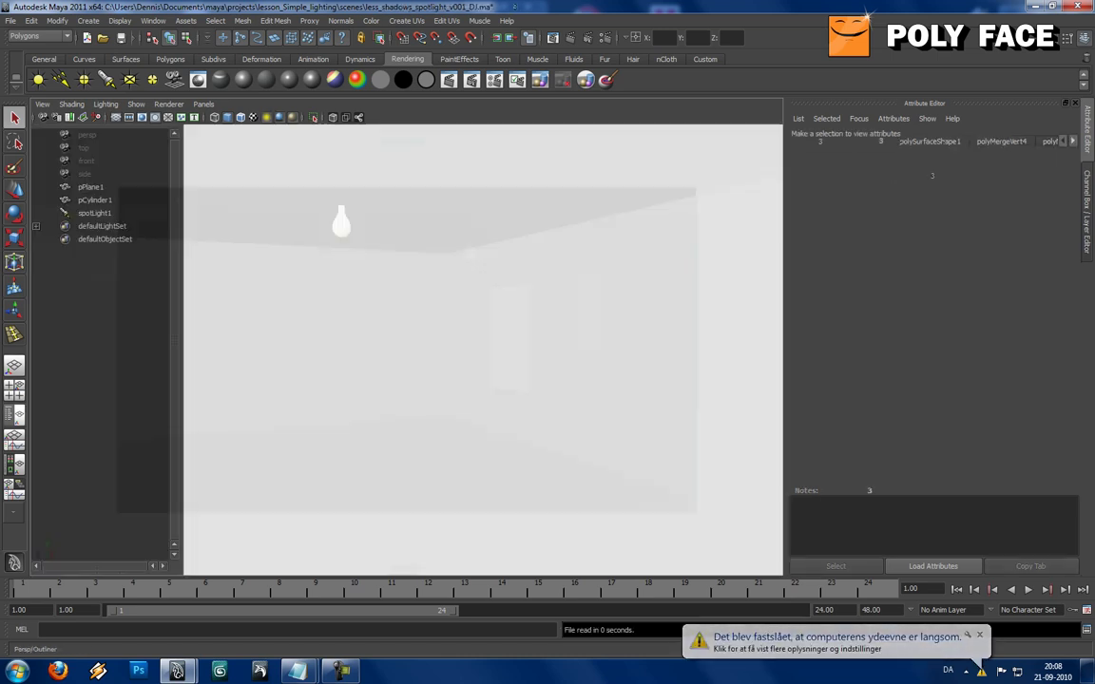
# Rename the scene's camera1 as render_cam
pyautogui.doubleClick(91, 252)
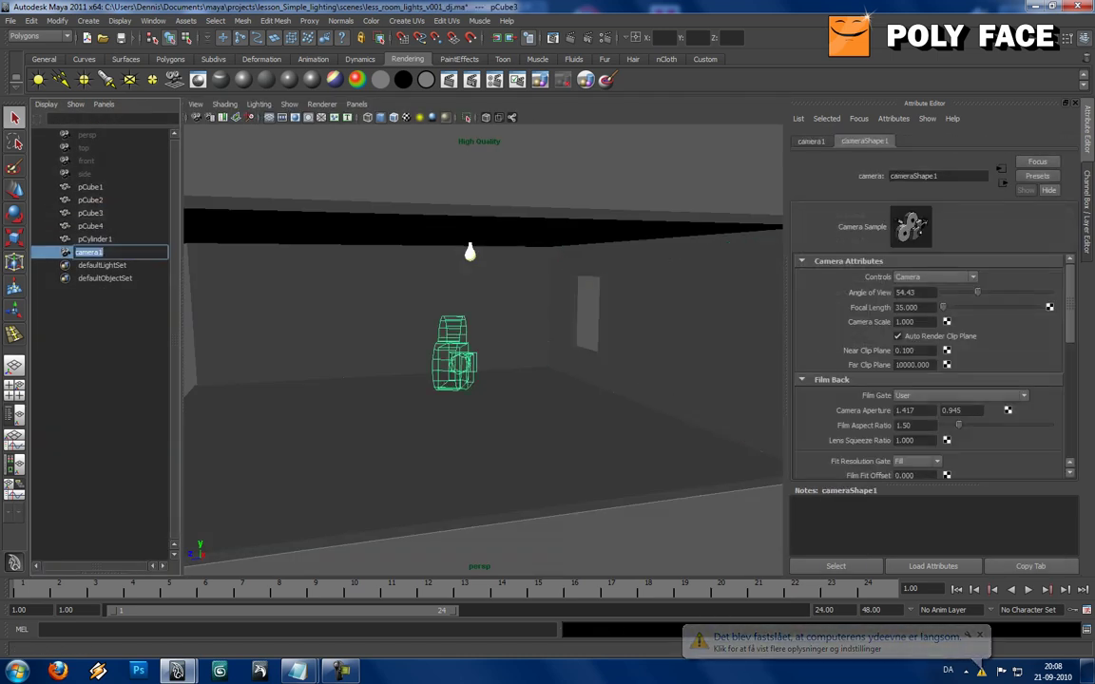
pyautogui.write('render_cam')
pyautogui.click(91, 213)
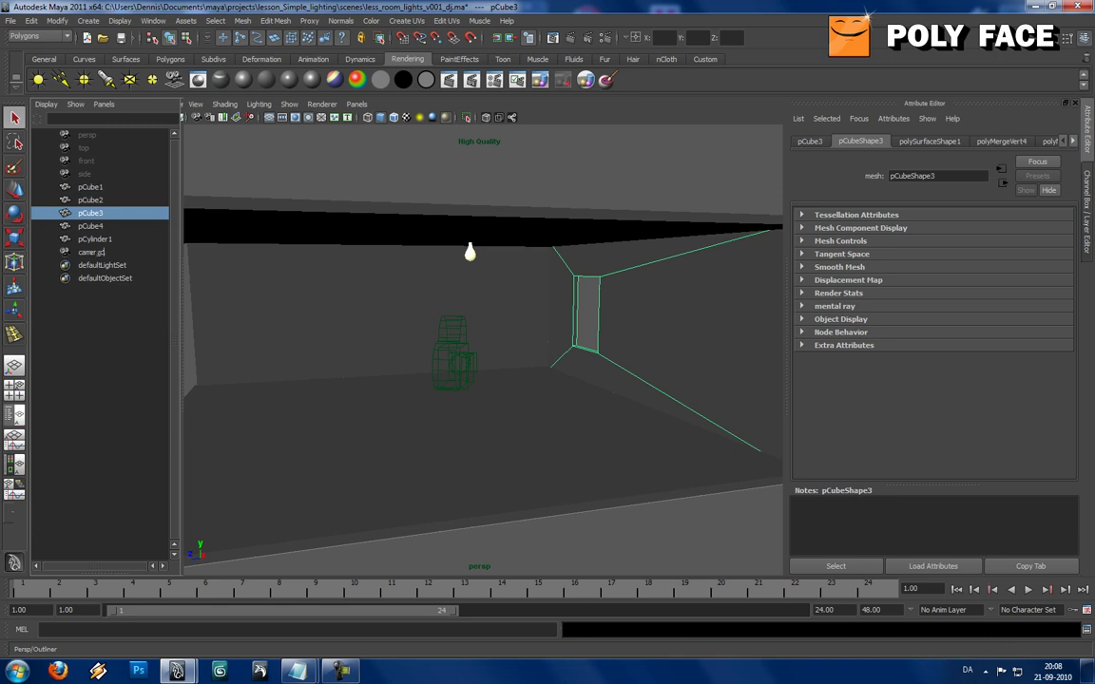
# Lock all translate, rotate, scale and visibility channels of render_cam
pyautogui.click(96, 252)
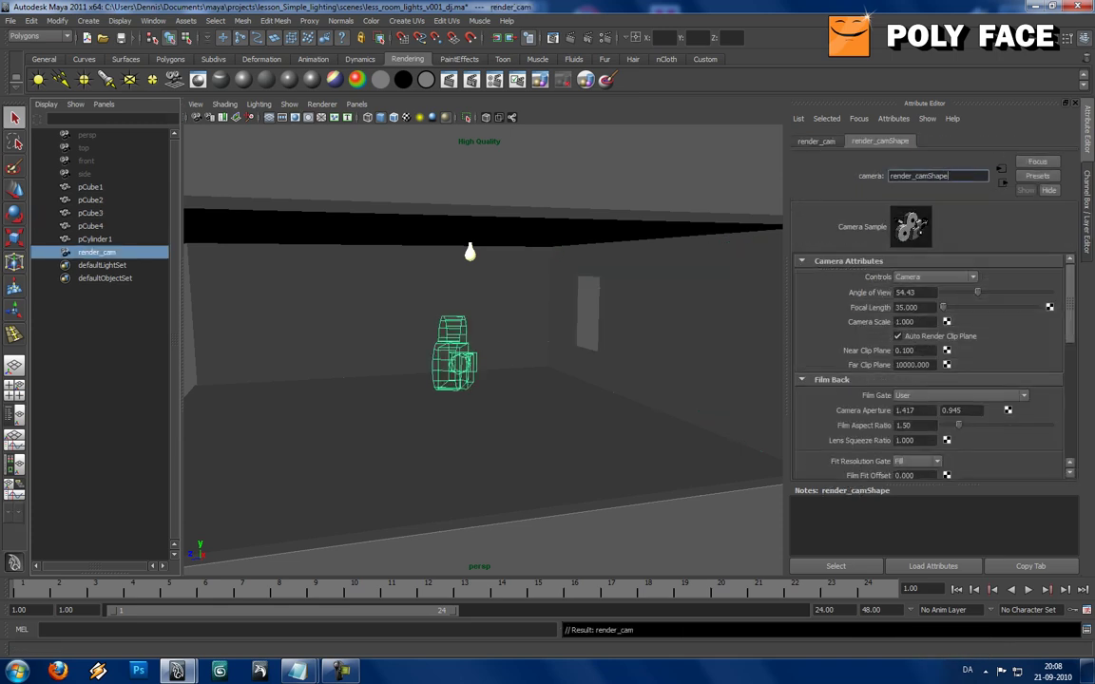
pyautogui.hotkey('ctrl', 'a')
pyautogui.moveTo(1017, 156); pyautogui.dragTo(1021, 249)
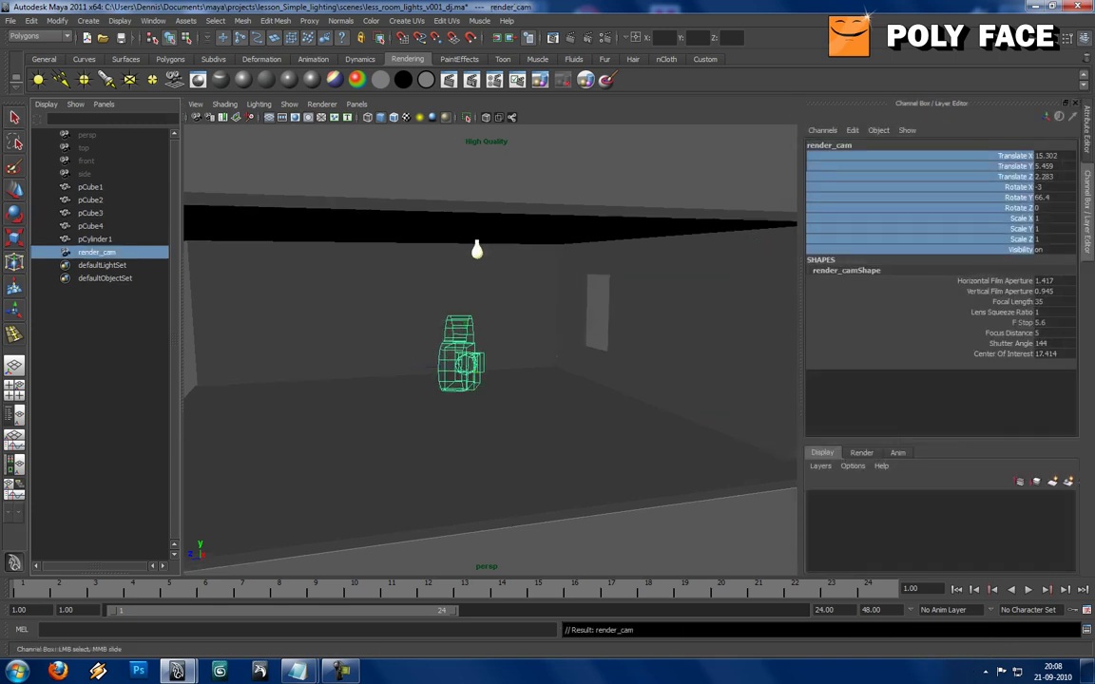
pyautogui.rightClick(1022, 249)
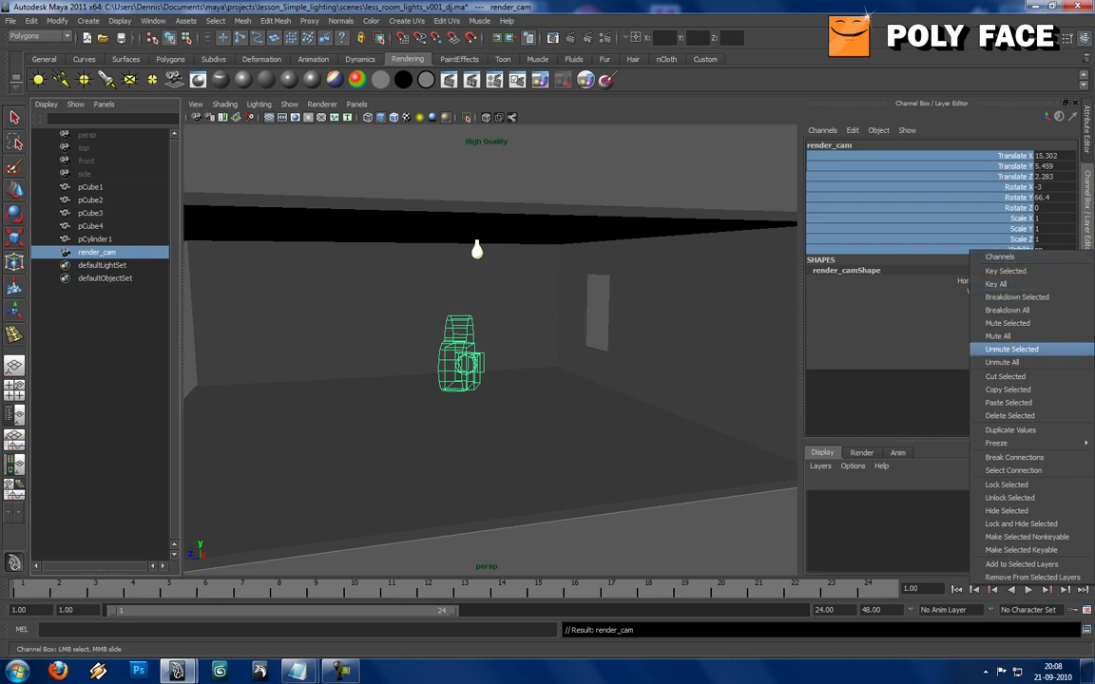
pyautogui.click(1006, 484)
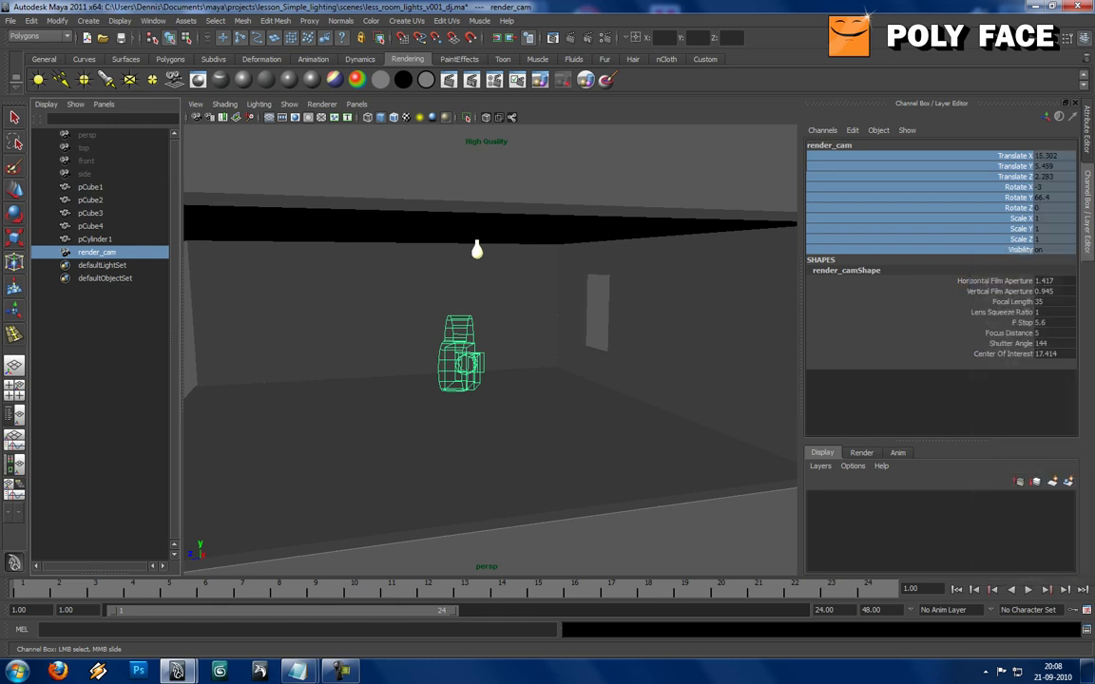
pyautogui.click(708, 328)
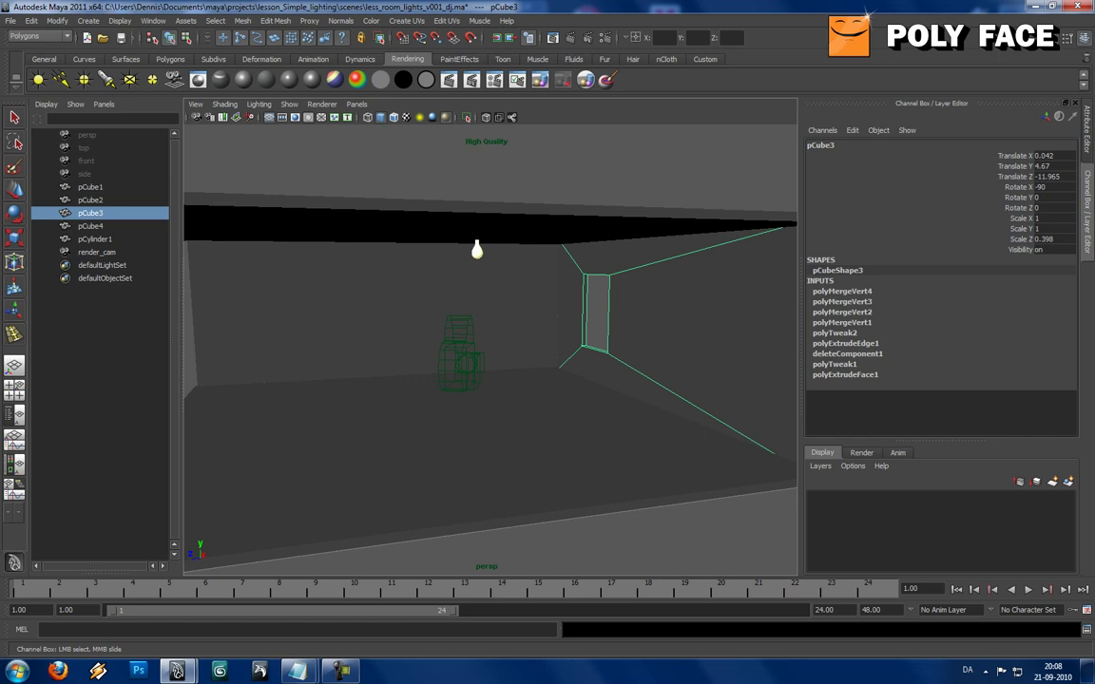
# Set up side-by-side perspective and render_cam views, and display the render_cam view shaded
pyautogui.click(10, 514)
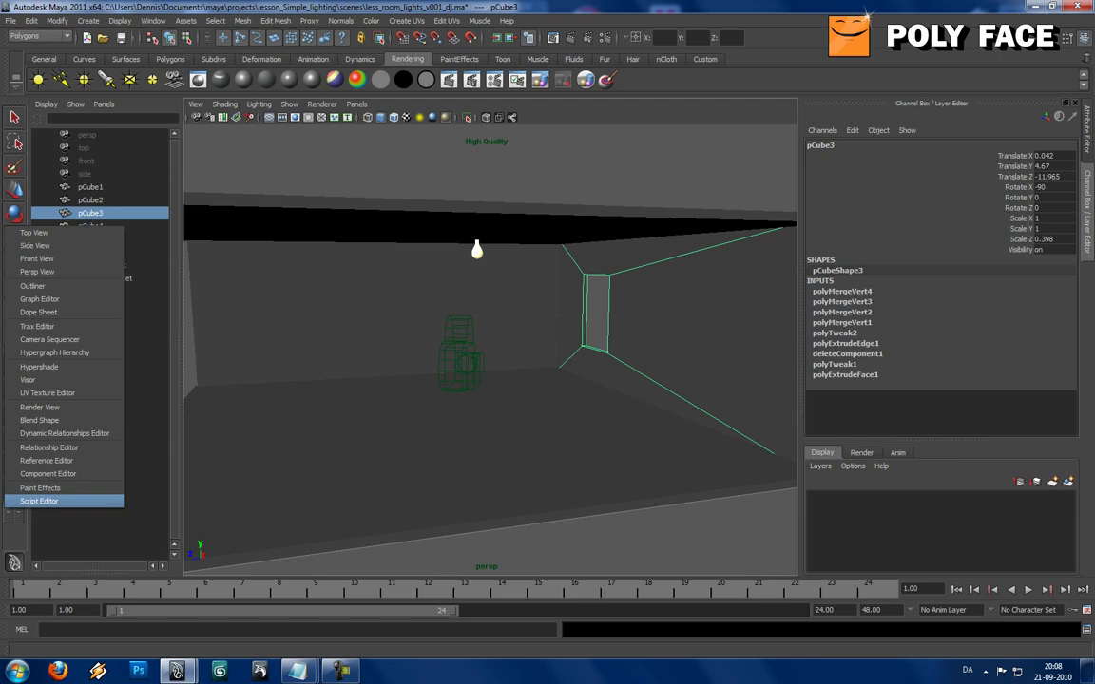
pyautogui.click(256, 103)
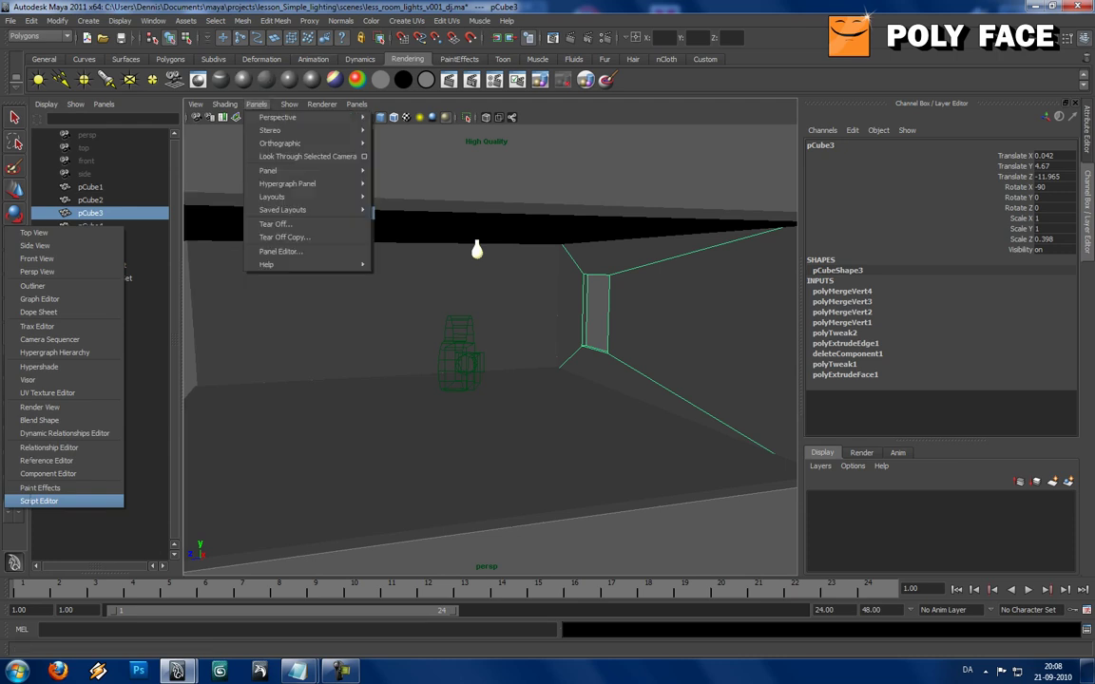
pyautogui.moveTo(278, 117)
pyautogui.click(406, 131)
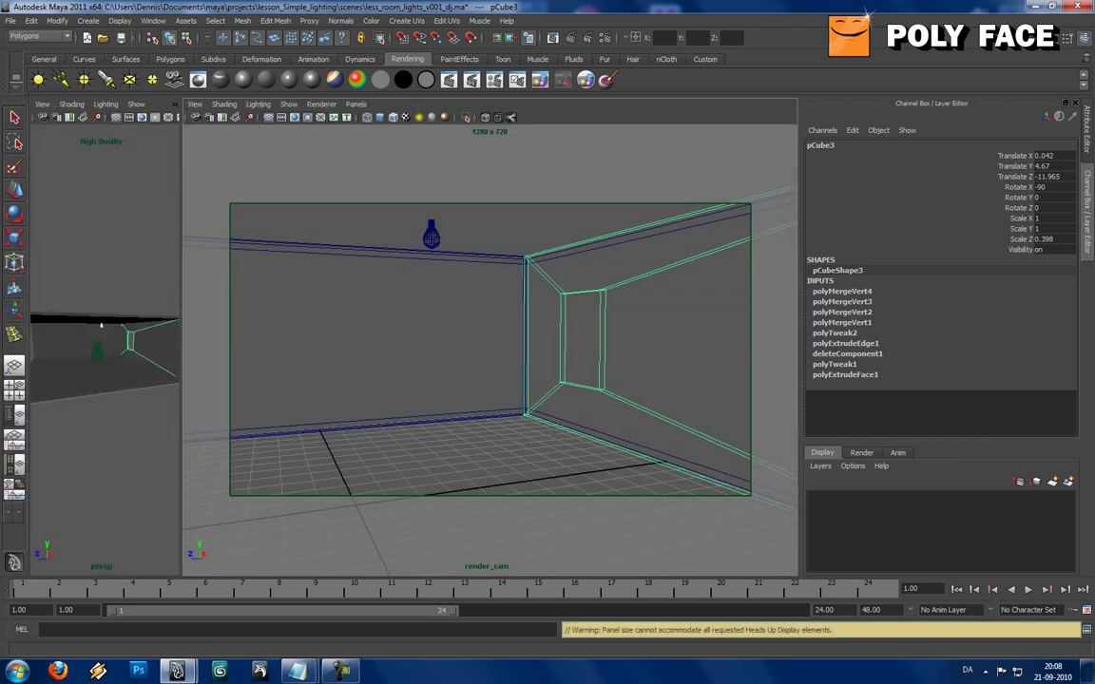
pyautogui.click(665, 157)
pyautogui.press('5')
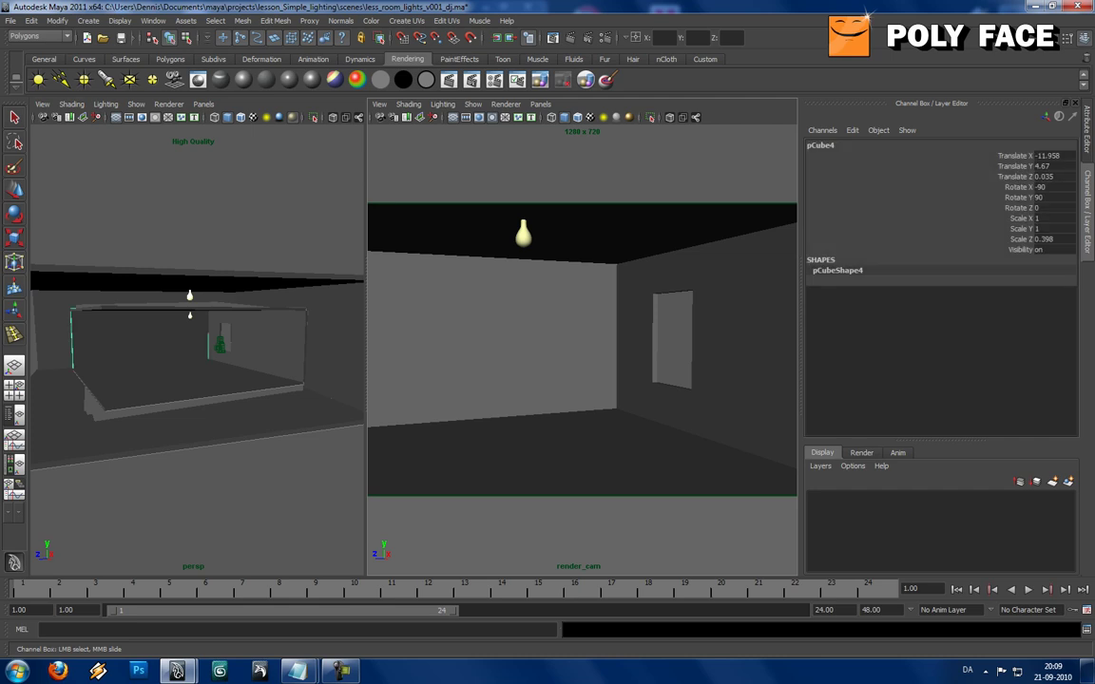
# Review the common and quality options for mental ray in the render settings
pyautogui.click(513, 36)
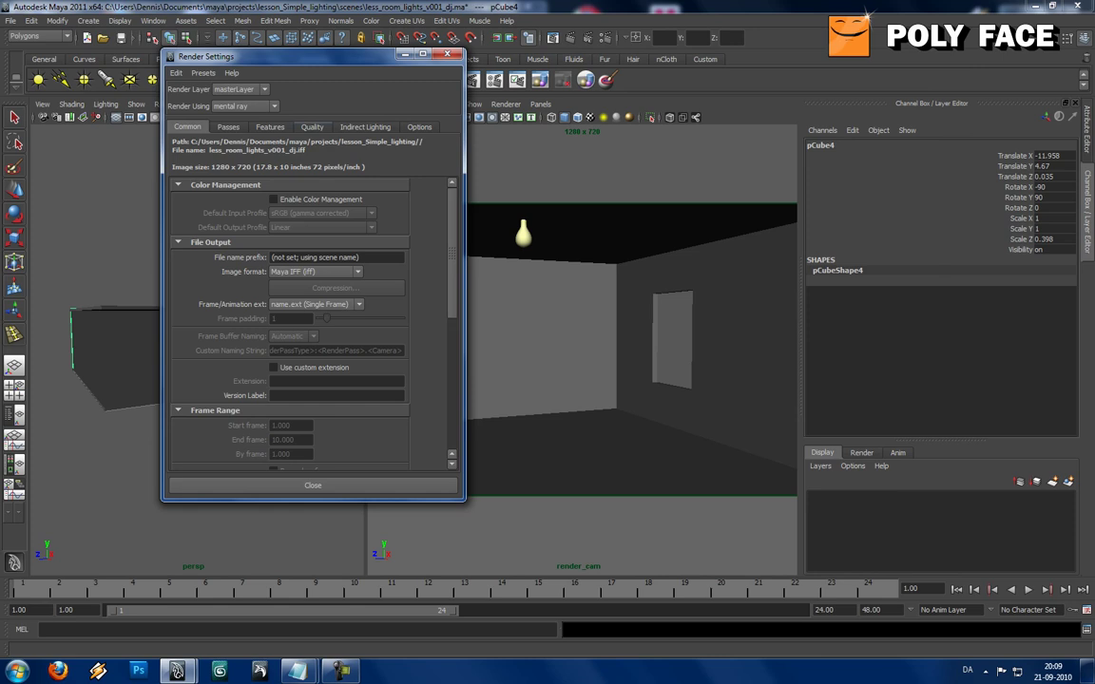
pyautogui.click(312, 128)
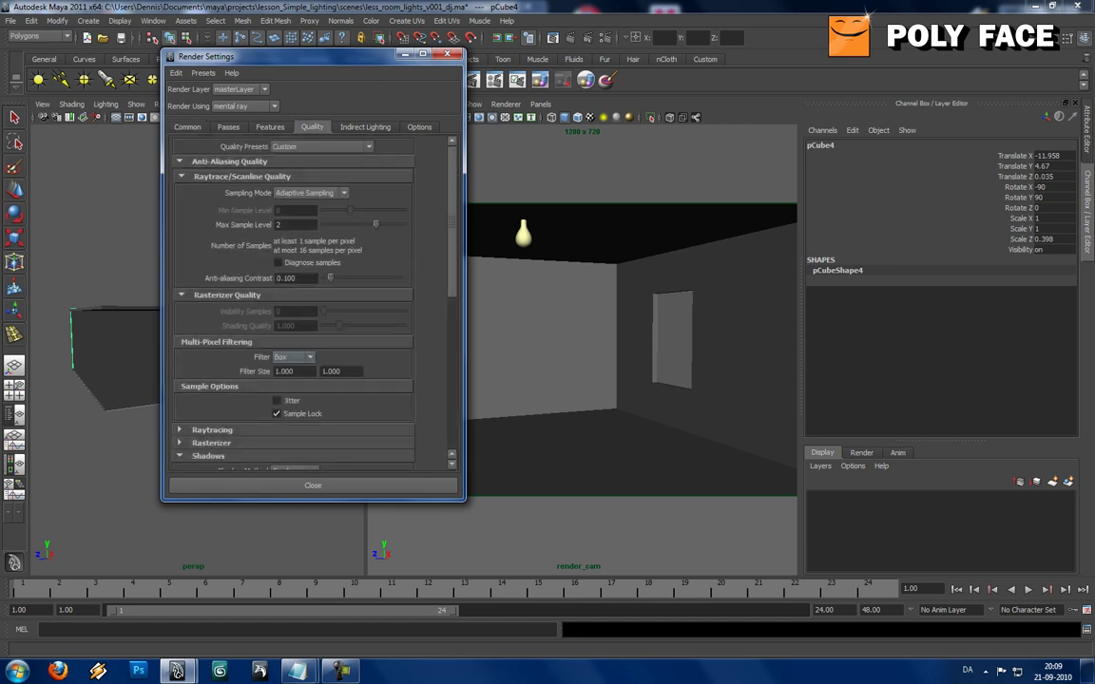
pyautogui.click(187, 127)
pyautogui.click(446, 54)
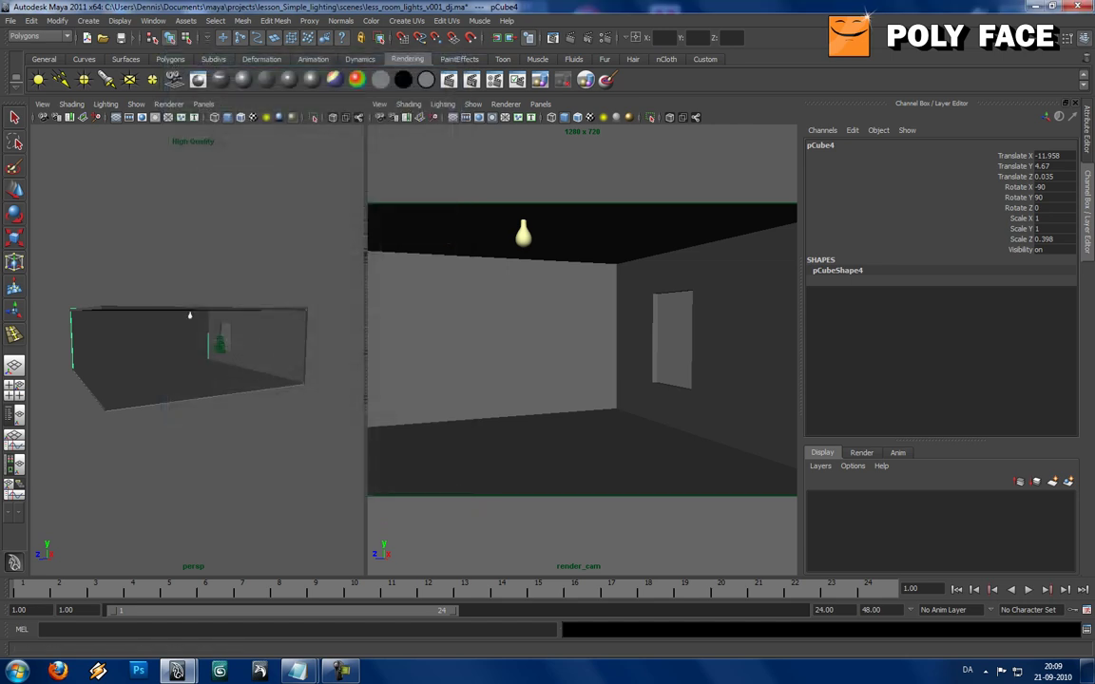
# Create a directional light in the room scene
pyautogui.click(221, 224)
pyautogui.keyDown('alt'); pyautogui.moveTo(247, 313); pyautogui.dragTo(119, 337); pyautogui.keyUp('alt')
pyautogui.scroll(5, 119, 337)
pyautogui.scroll(-3, 214, 352)
pyautogui.keyDown('alt'); pyautogui.moveTo(214, 352); pyautogui.dragTo(80, 318, button='middle'); pyautogui.keyUp('alt')
pyautogui.scroll(-4, 81, 317)
pyautogui.keyDown('alt'); pyautogui.moveTo(143, 328); pyautogui.dragTo(156, 369); pyautogui.keyUp('alt')
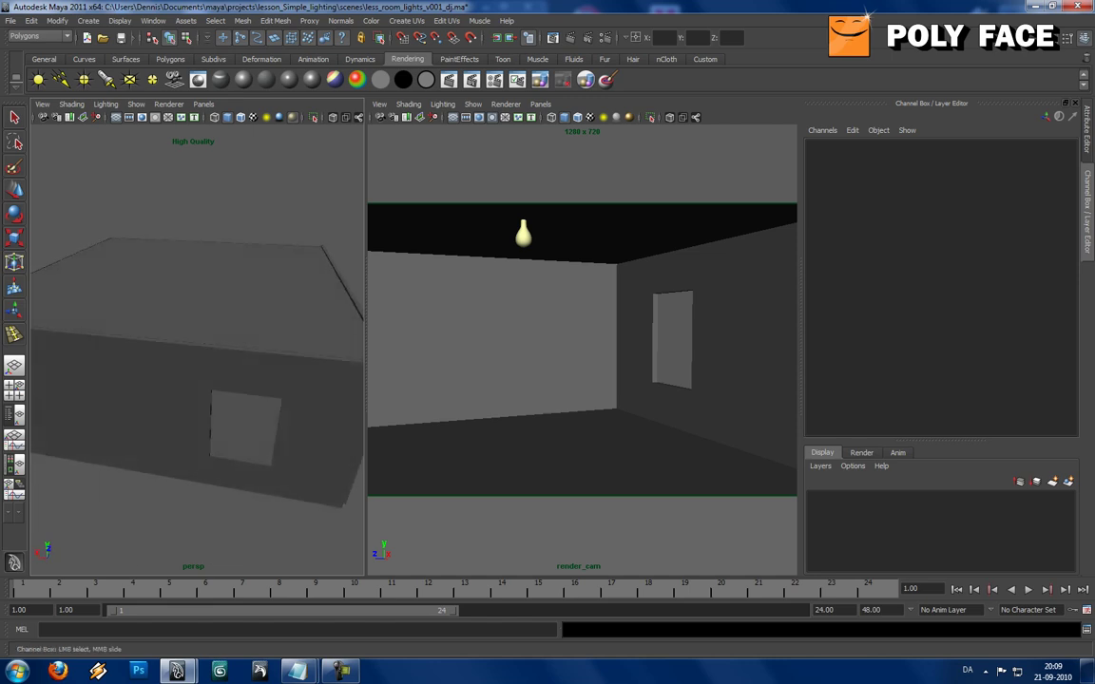
pyautogui.scroll(-4, 155, 368)
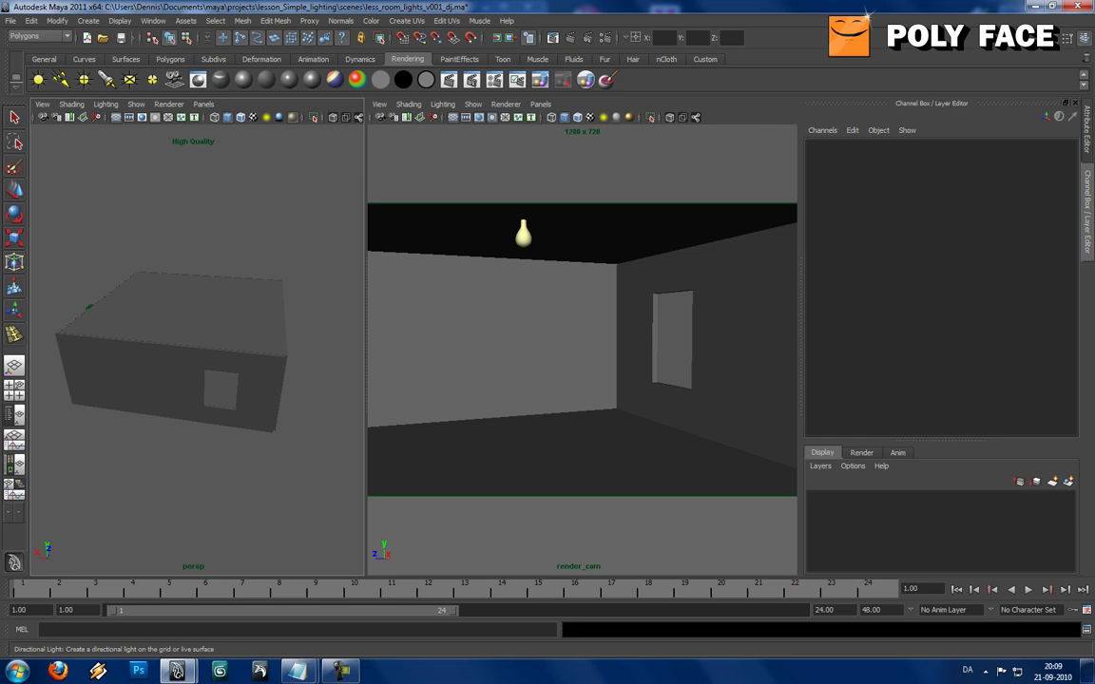
pyautogui.click(61, 80)
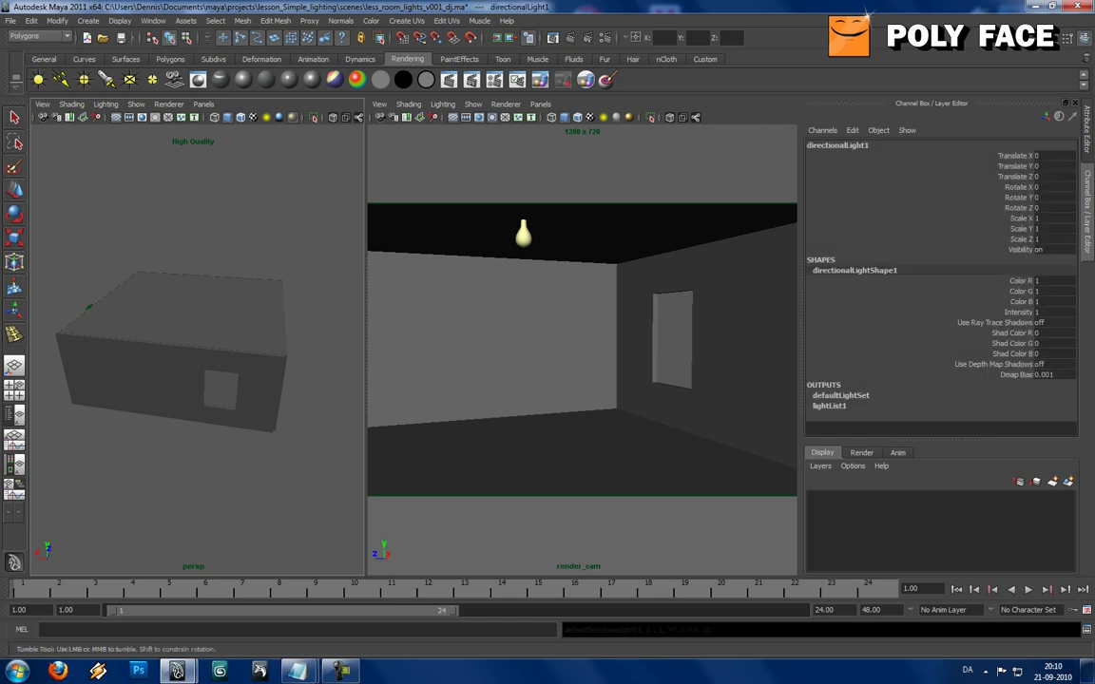
# Move the directional light outside the window wall to Y 15, Z -18 and rotate it to -135 on X
pyautogui.keyDown('alt'); pyautogui.moveTo(152, 380); pyautogui.dragTo(284, 349); pyautogui.keyUp('alt')
pyautogui.press('w')
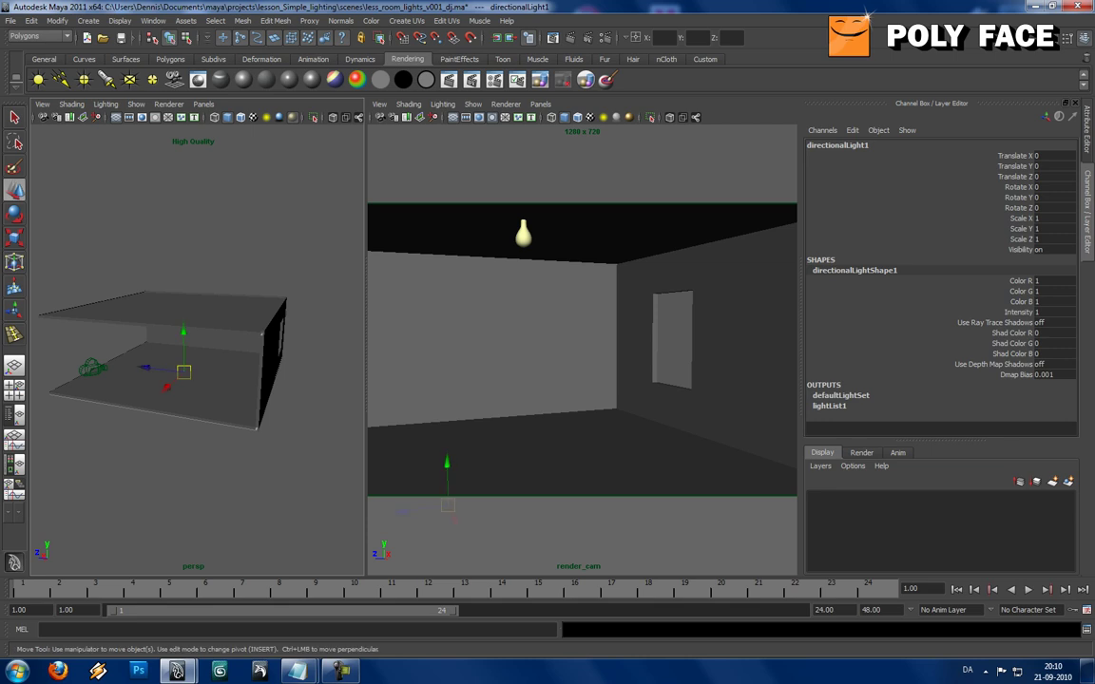
pyautogui.moveTo(183, 351); pyautogui.dragTo(218, 228)
pyautogui.moveTo(161, 259); pyautogui.dragTo(318, 342)
pyautogui.press('r')
pyautogui.press('e')
pyautogui.moveTo(303, 270); pyautogui.dragTo(357, 373)
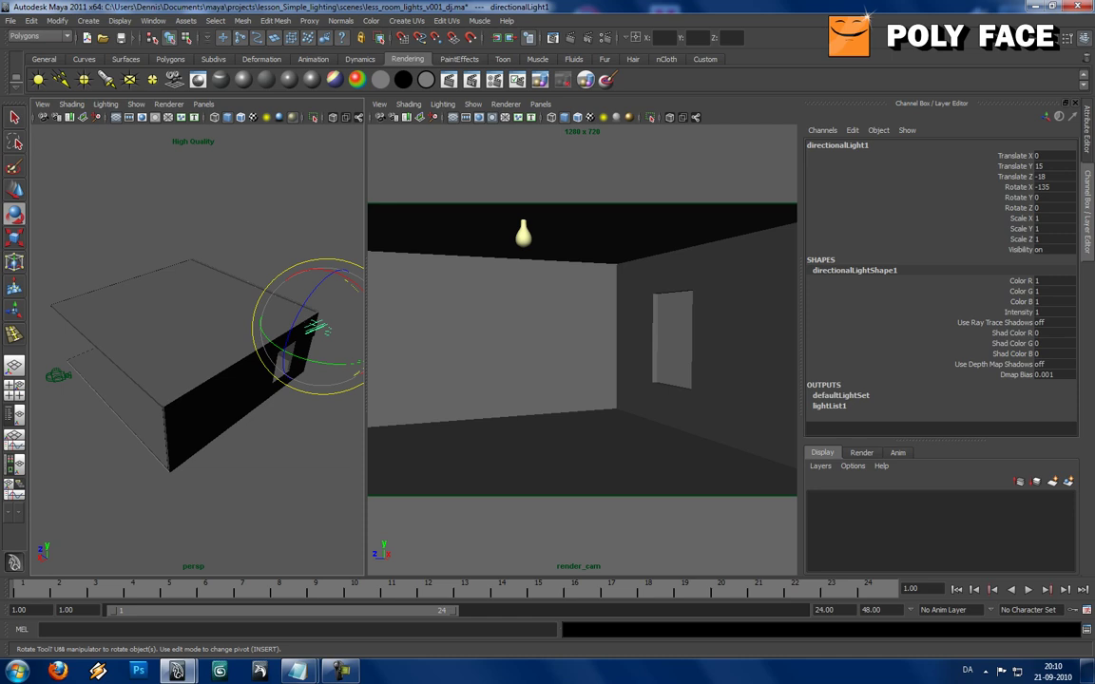
# Rotate the directional light freely to about -134.2, -19.8, -4.4 to angle it toward the window
pyautogui.keyDown('alt'); pyautogui.moveTo(275, 371); pyautogui.dragTo(328, 366); pyautogui.keyUp('alt')
pyautogui.keyDown('alt'); pyautogui.moveTo(323, 356); pyautogui.dragTo(243, 371, button='middle'); pyautogui.keyUp('alt')
pyautogui.keyDown('alt'); pyautogui.moveTo(243, 371); pyautogui.dragTo(309, 375, button='right'); pyautogui.keyUp('alt')
pyautogui.press('f')
pyautogui.moveTo(305, 361)
pyautogui.keyDown('alt'); pyautogui.mouseDown()
pyautogui.moveTo(180, 356)
pyautogui.moveTo(166, 375)
pyautogui.moveTo(173, 406)
pyautogui.moveTo(312, 353)
pyautogui.mouseUp(); pyautogui.keyUp('alt')
pyautogui.keyDown('alt'); pyautogui.moveTo(209, 371); pyautogui.dragTo(181, 361); pyautogui.keyUp('alt')
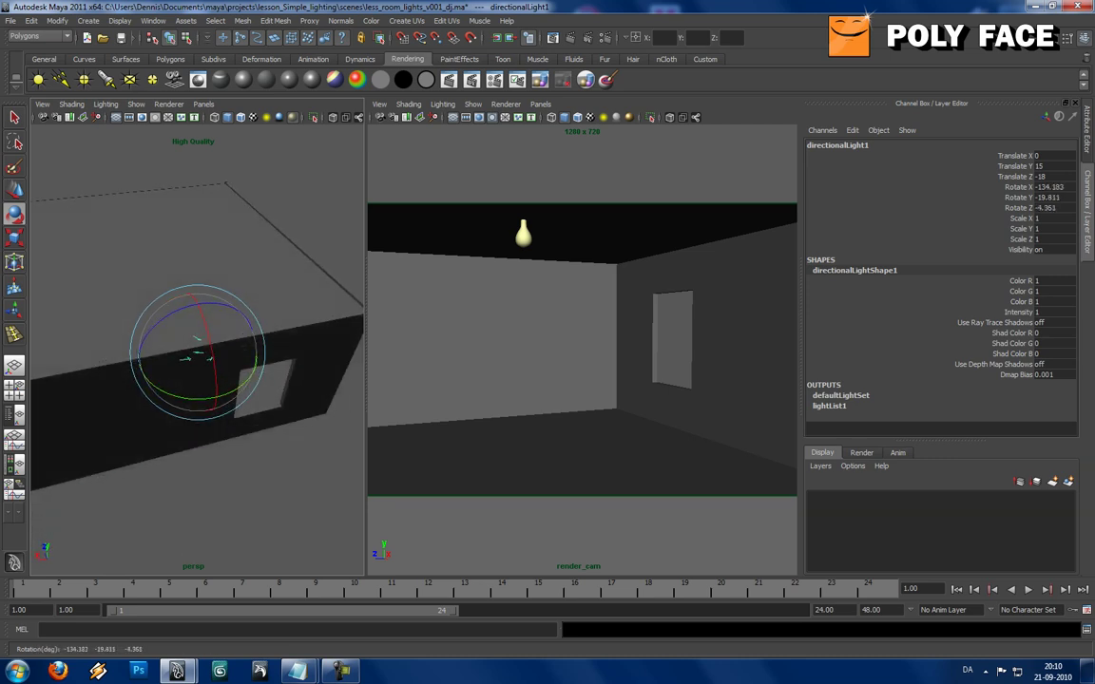
# Enable ray trace shadows on the directional light with a light angle of 1 and 12 shadow rays
pyautogui.click(504, 340)
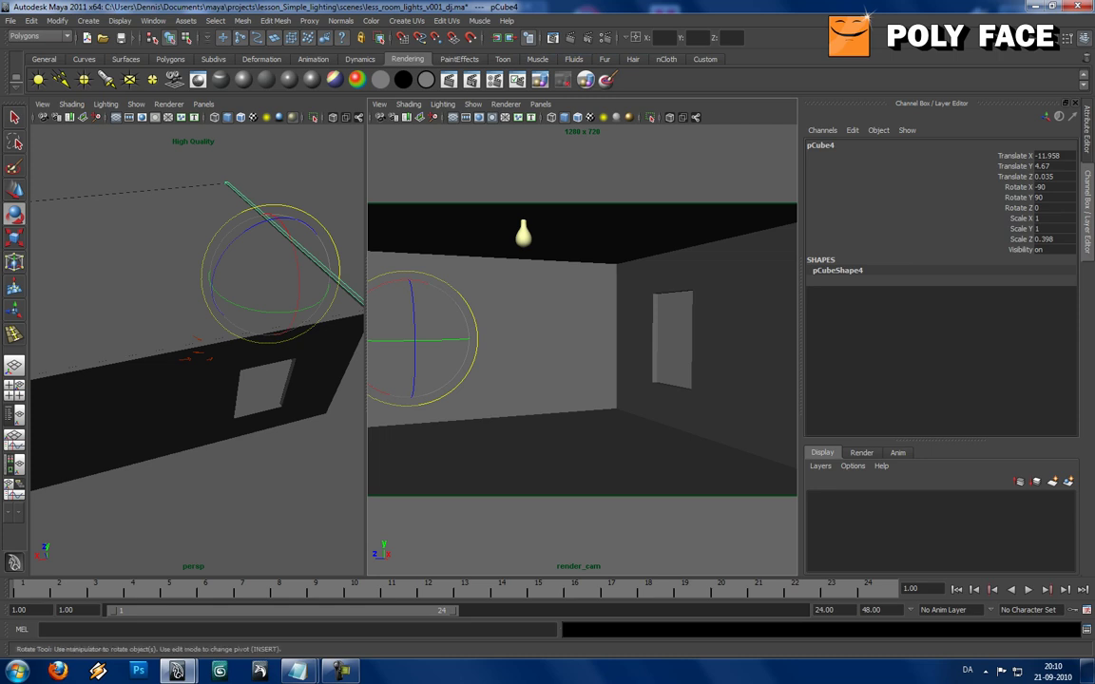
pyautogui.click(188, 399)
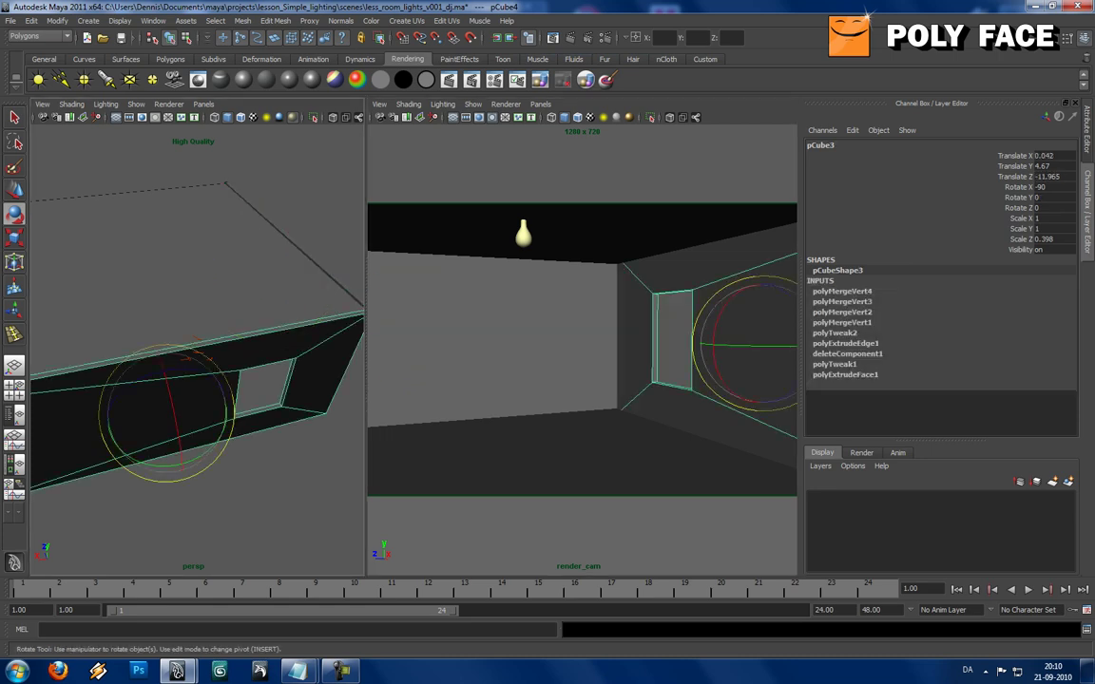
pyautogui.click(210, 328)
pyautogui.click(197, 354)
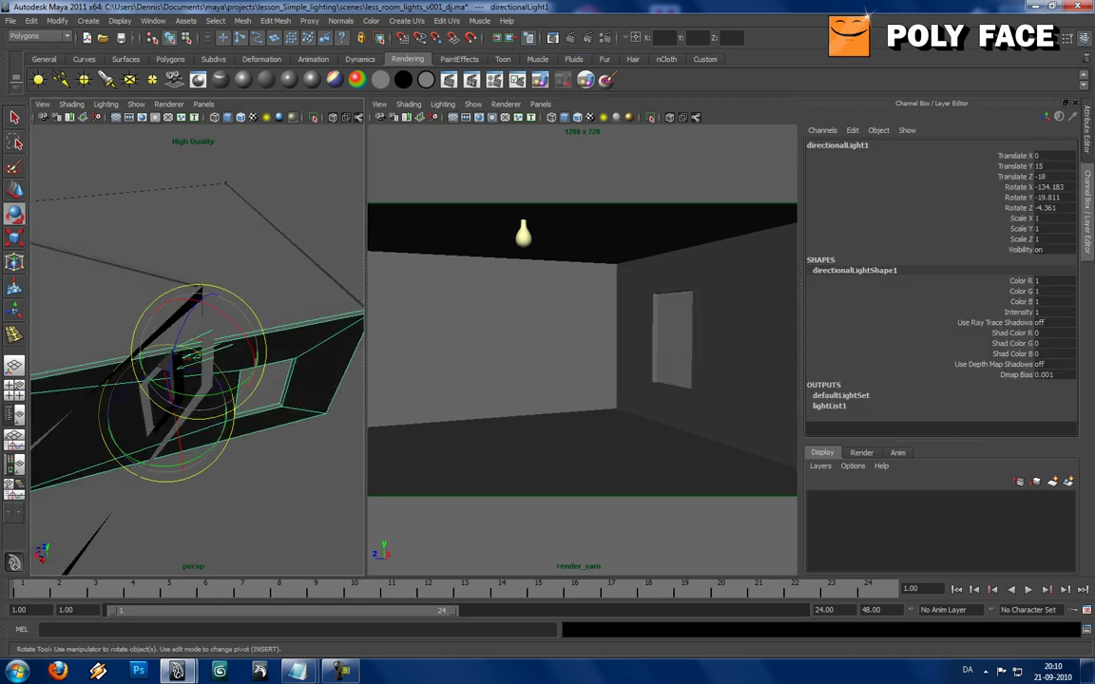
pyautogui.hotkey('ctrl', 'a')
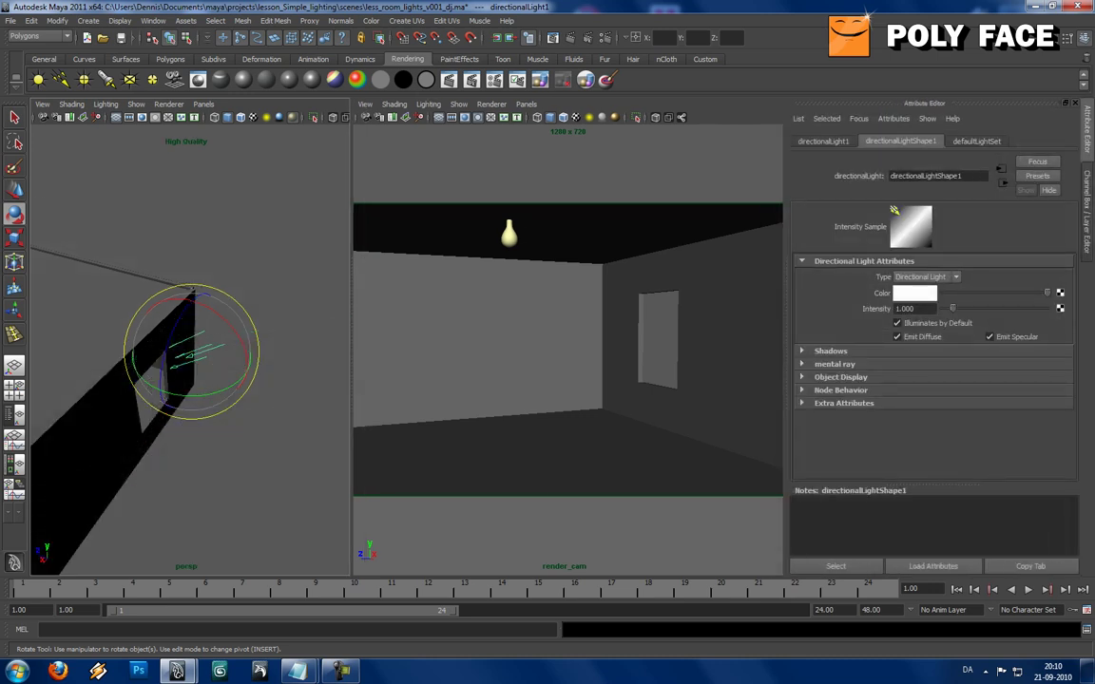
pyautogui.click(830, 351)
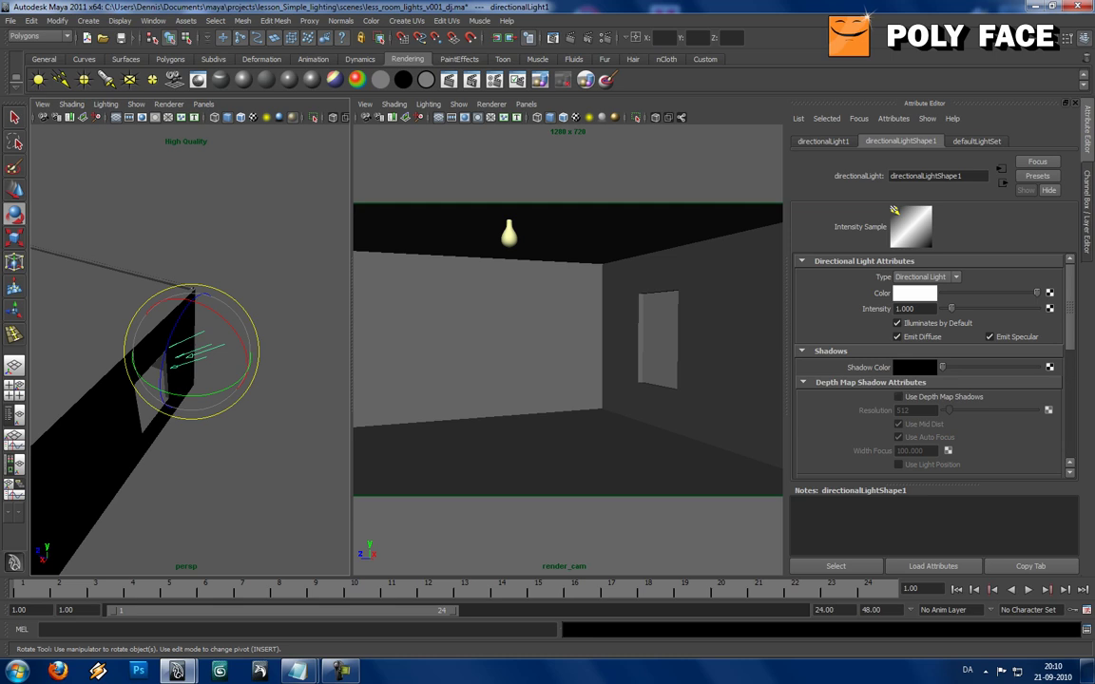
pyautogui.scroll(-6, 932, 371)
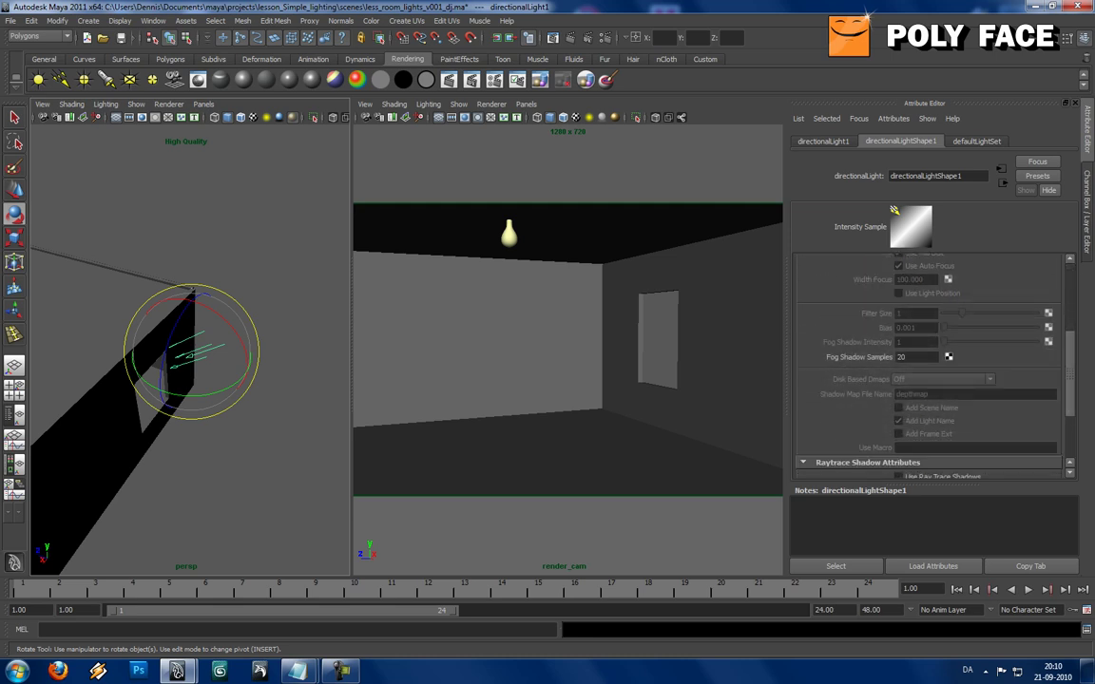
pyautogui.scroll(-2, 931, 399)
pyautogui.click(899, 411)
pyautogui.doubleClick(908, 425)
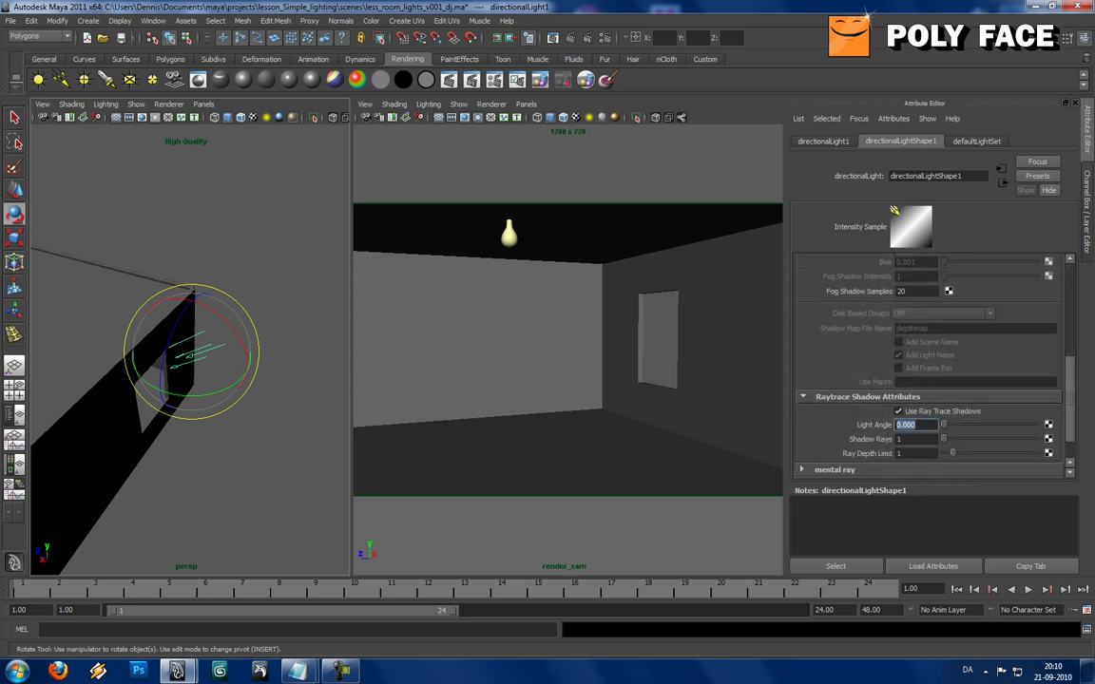
pyautogui.write('1')
pyautogui.press('Tab')
pyautogui.write('12')
pyautogui.press('Tab')
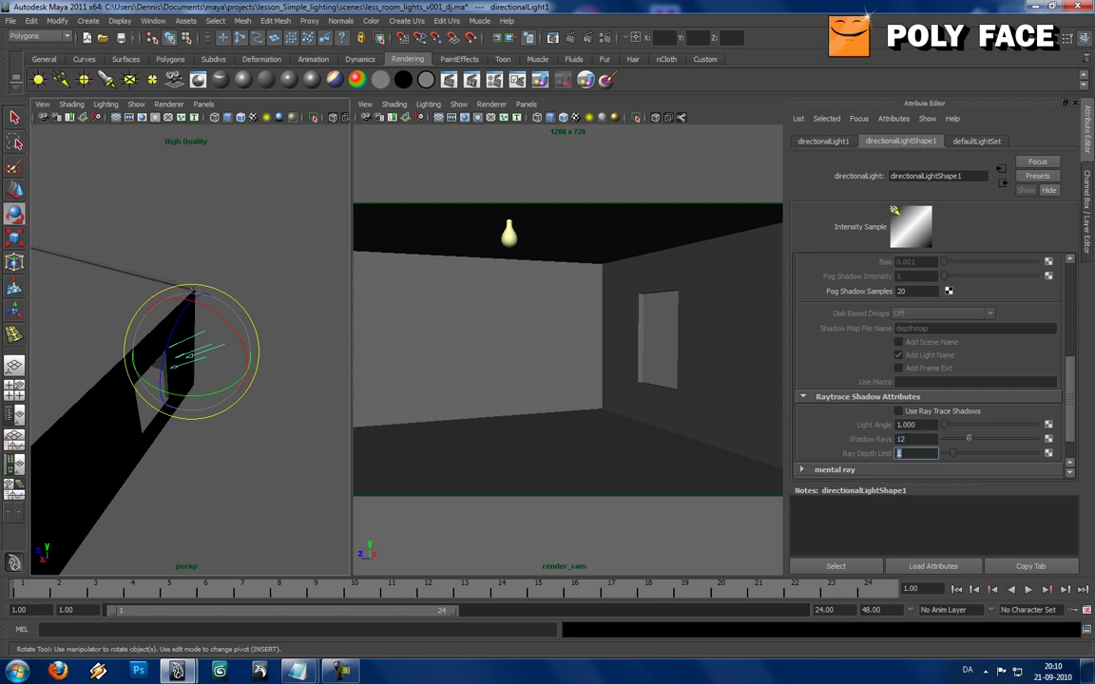
# Re-aim the directional light by rotating it to about -139.4, -32.9, -21.8
pyautogui.click(570, 352)
pyautogui.click(256, 323)
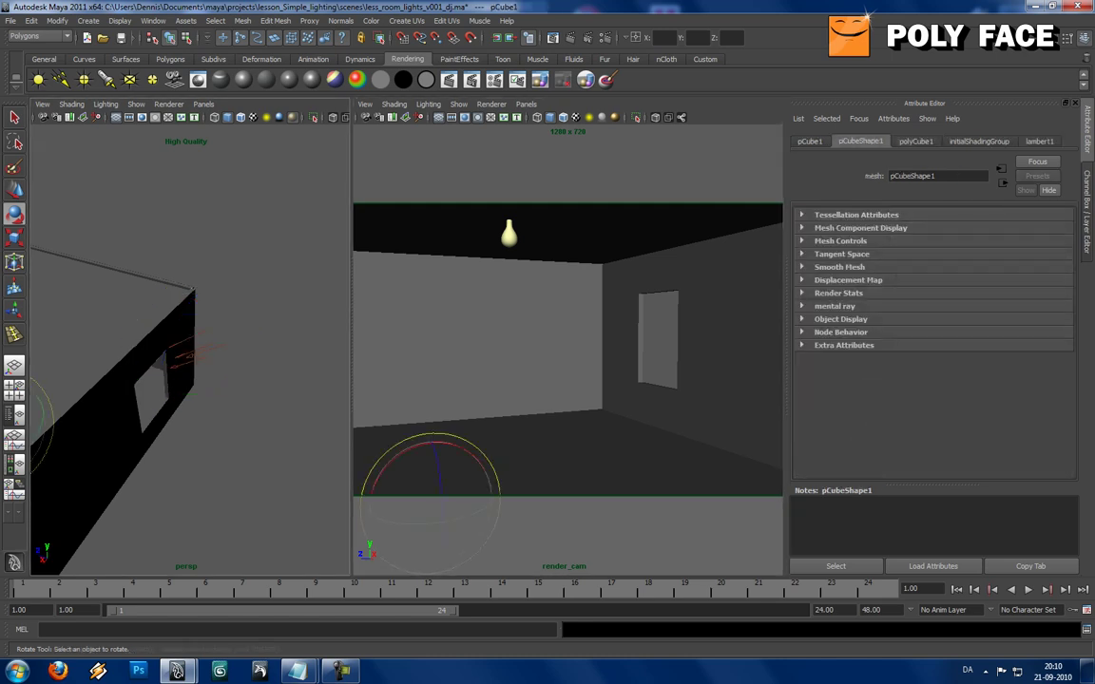
pyautogui.click(194, 354)
pyautogui.click(195, 355)
pyautogui.moveTo(197, 352); pyautogui.dragTo(205, 372)
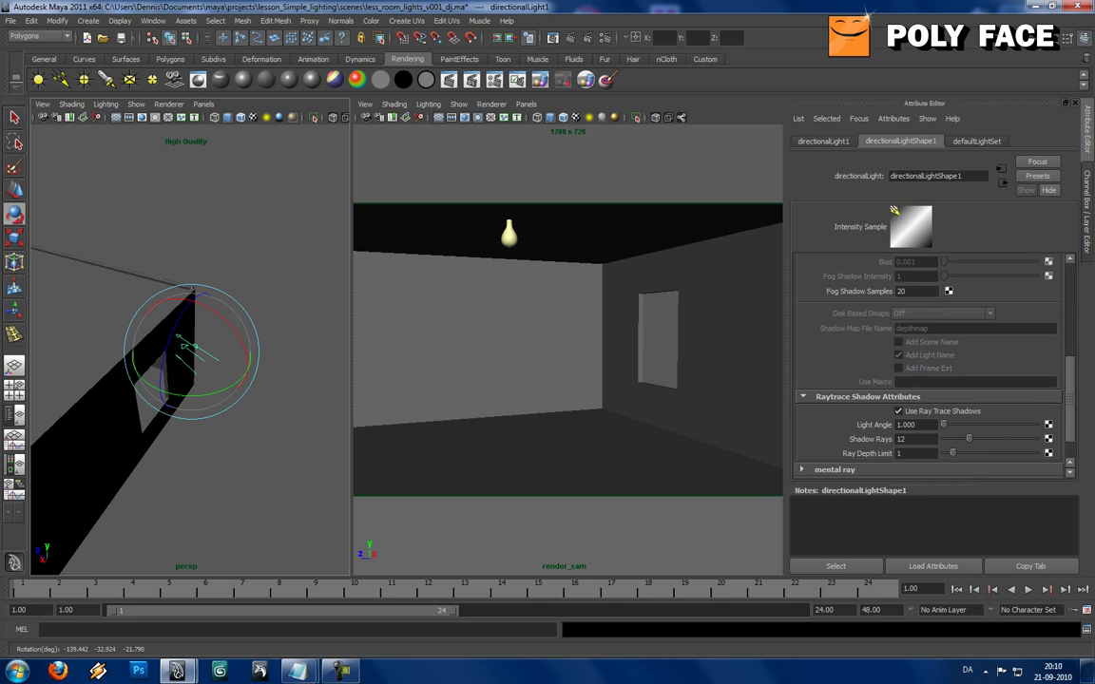
pyautogui.write('5')
pyautogui.press('Return')
# Re-aim the directional light through the window by rotating it to about -140.3 on X and adjusting its other axes
pyautogui.click(646, 532)
pyautogui.click(541, 342)
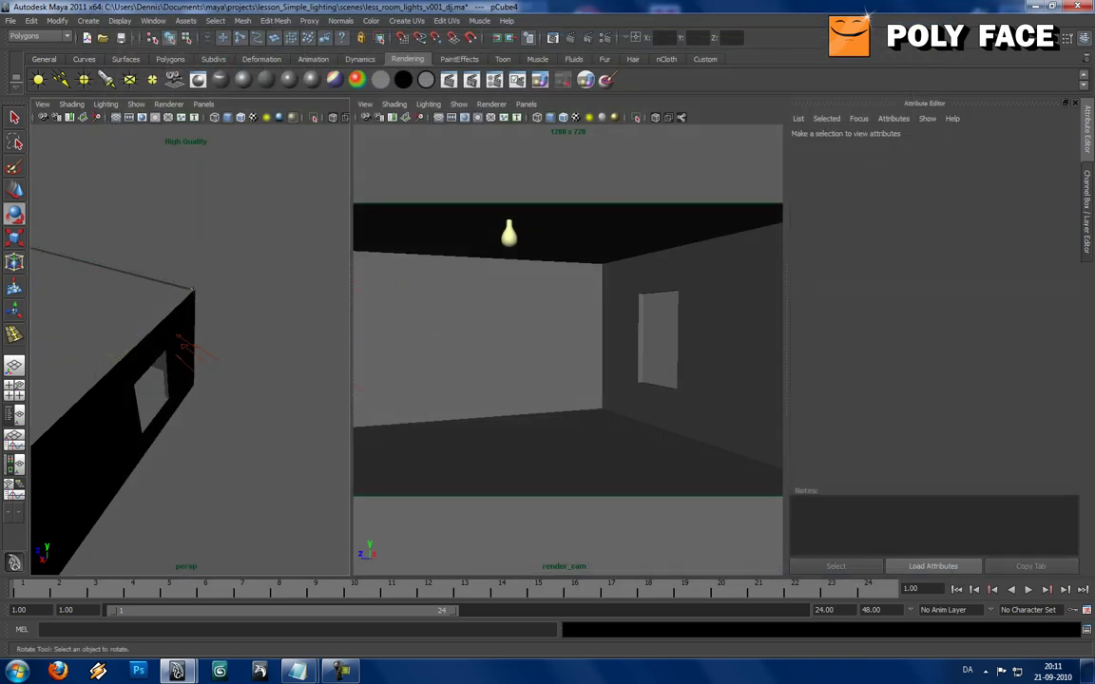
pyautogui.click(185, 349)
pyautogui.scroll(1, 932, 361)
pyautogui.click(152, 312)
pyautogui.keyDown('alt'); pyautogui.moveTo(157, 319); pyautogui.dragTo(268, 356); pyautogui.keyUp('alt')
pyautogui.click(186, 335)
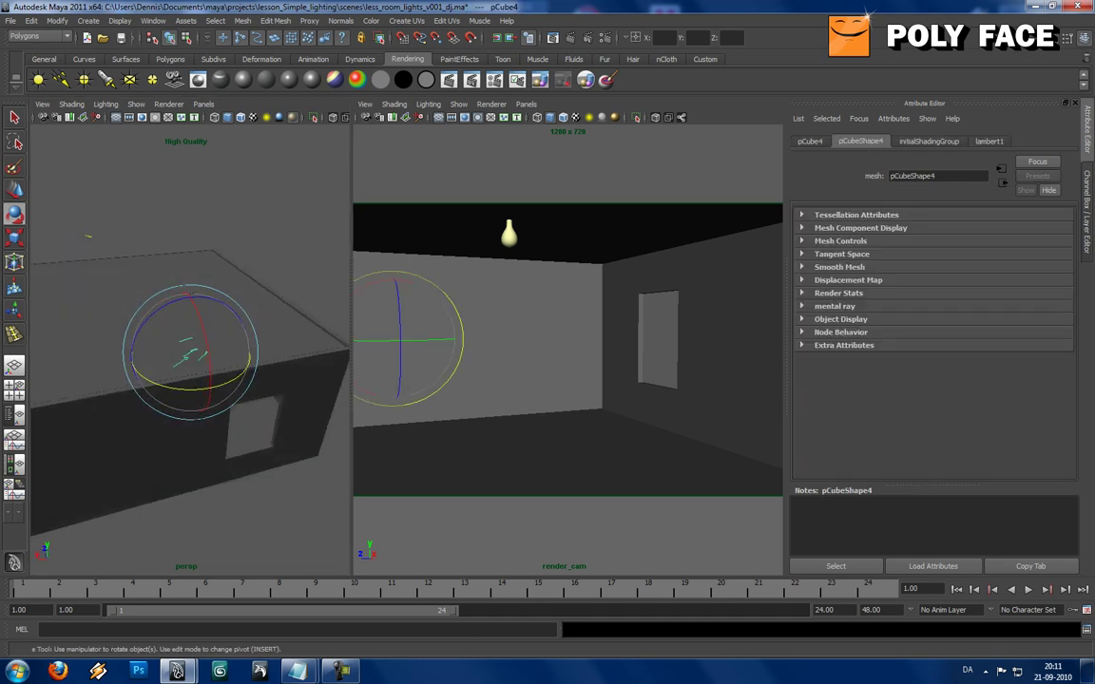
pyautogui.click(188, 347)
pyautogui.moveTo(194, 344); pyautogui.dragTo(204, 356)
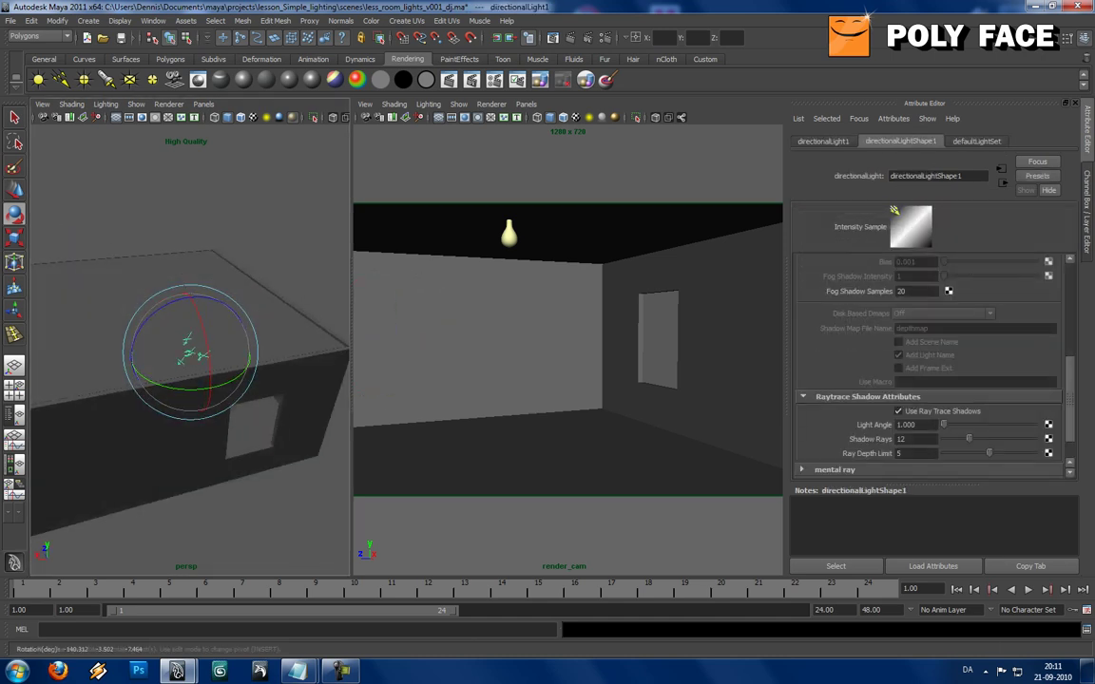
# Render the room through the render camera to check the re-aimed sunlight
pyautogui.click(249, 499)
pyautogui.keyDown('alt'); pyautogui.moveTo(194, 418); pyautogui.dragTo(252, 419); pyautogui.keyUp('alt')
pyautogui.click(508, 342)
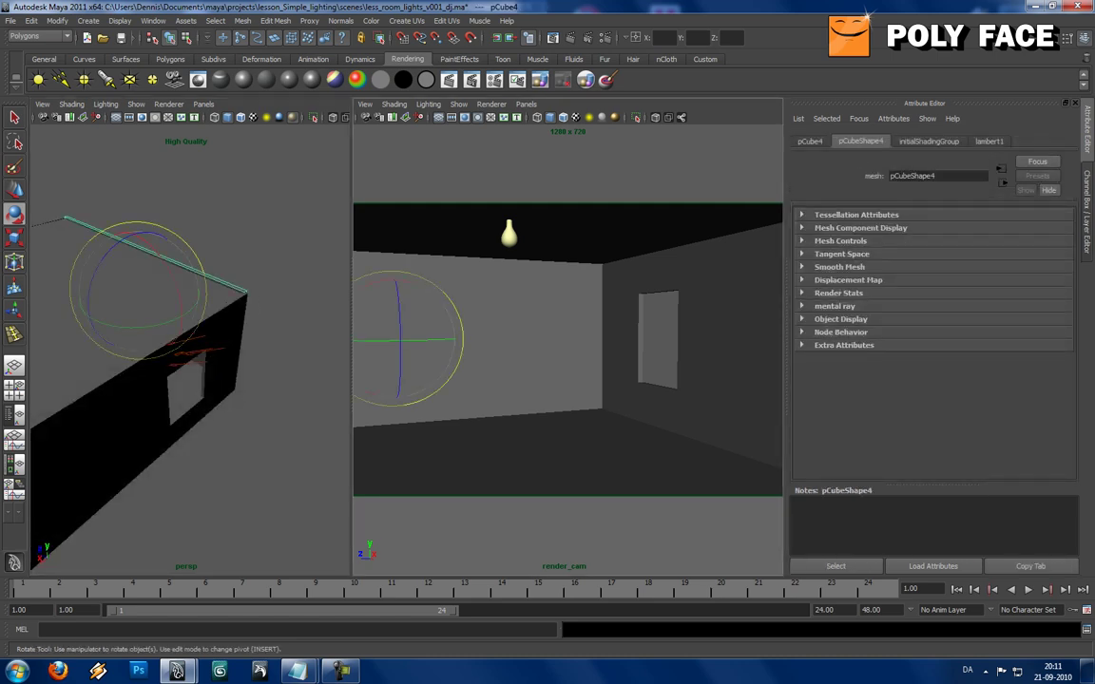
pyautogui.click(553, 38)
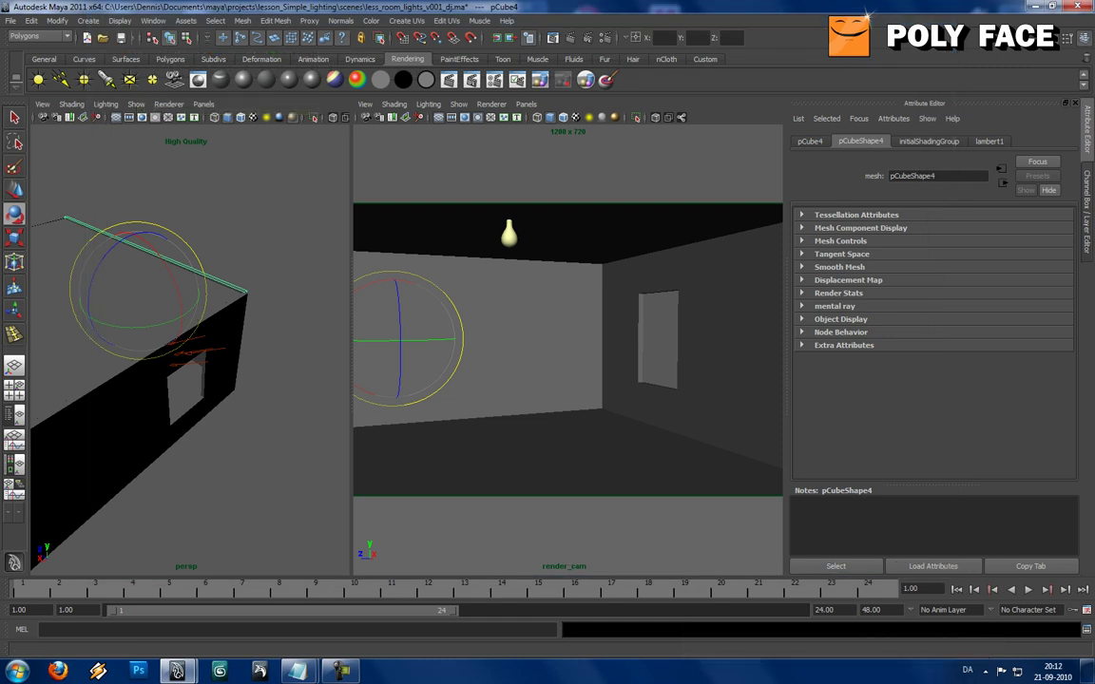
# Create an area light and raise it above the floor to about Y 4.4
pyautogui.click(129, 80)
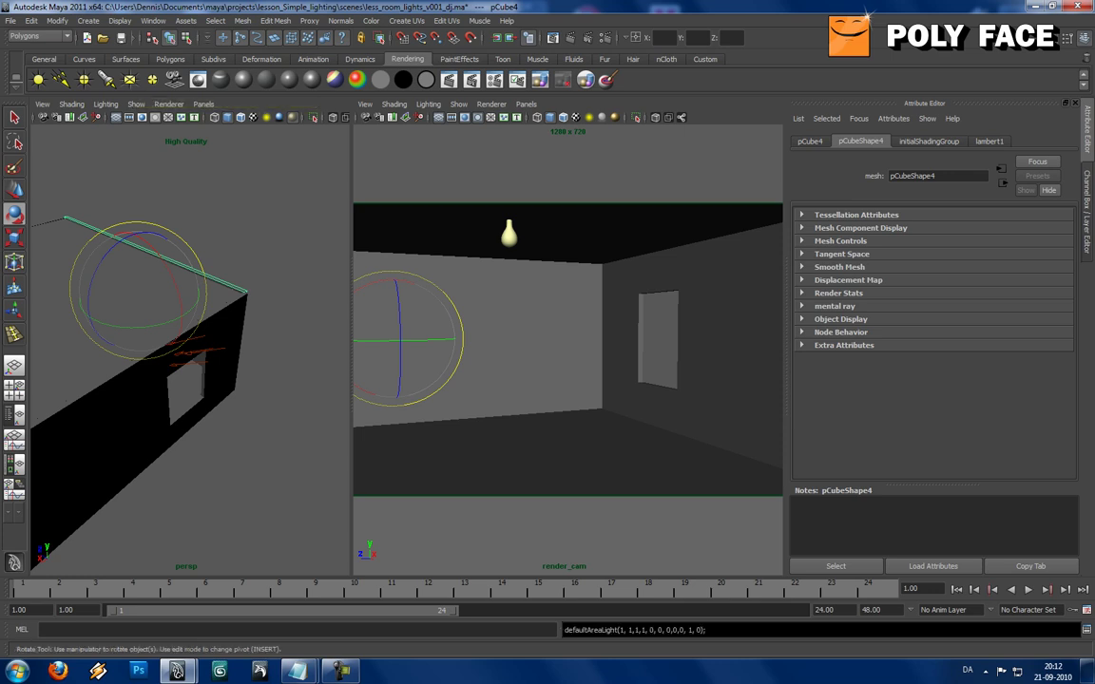
pyautogui.press('w')
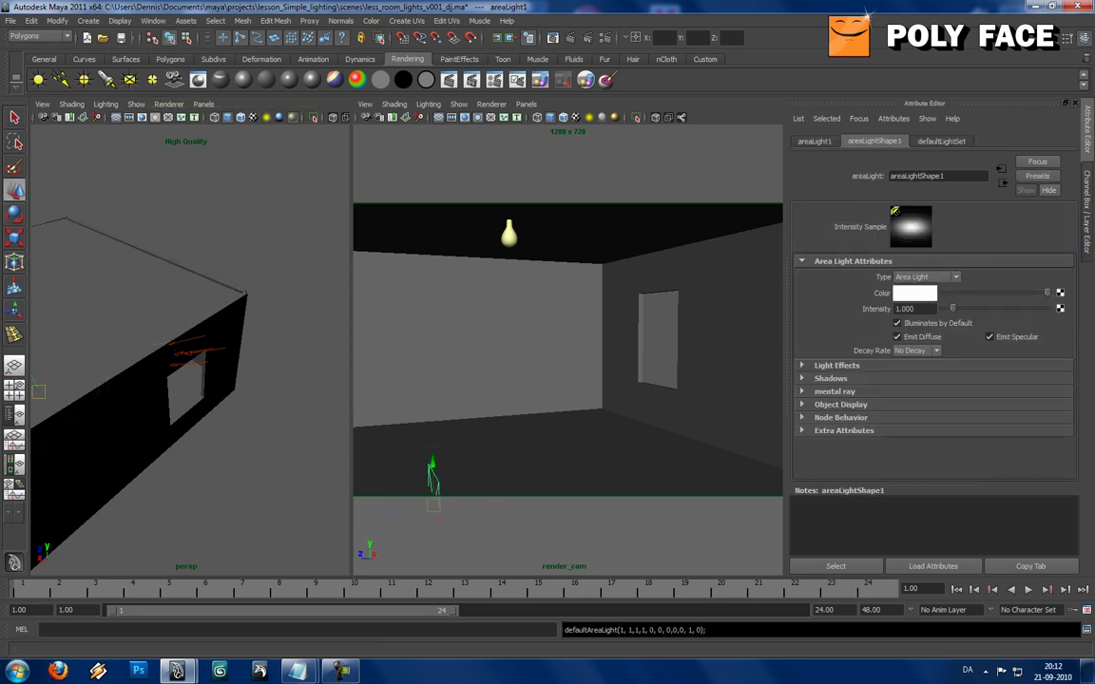
pyautogui.moveTo(432, 466); pyautogui.dragTo(432, 323)
# Rotate the area light to about -178.8 on X so that it faces away from the window wall
pyautogui.press('e')
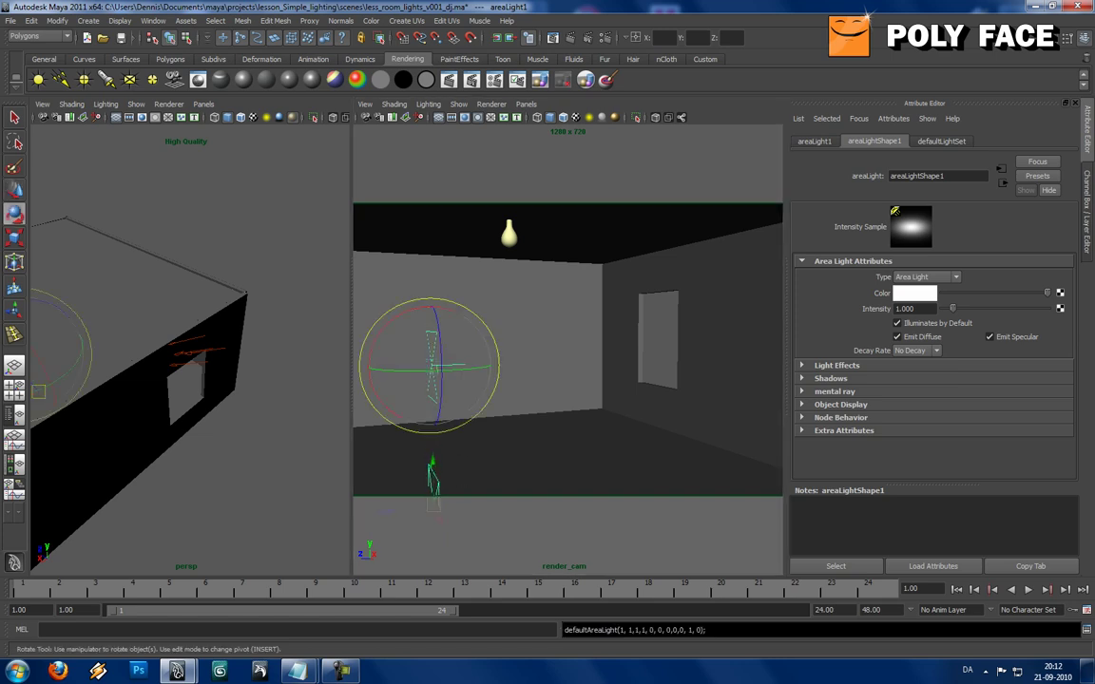
pyautogui.moveTo(372, 382); pyautogui.dragTo(401, 220)
pyautogui.moveTo(388, 357); pyautogui.dragTo(390, 350)
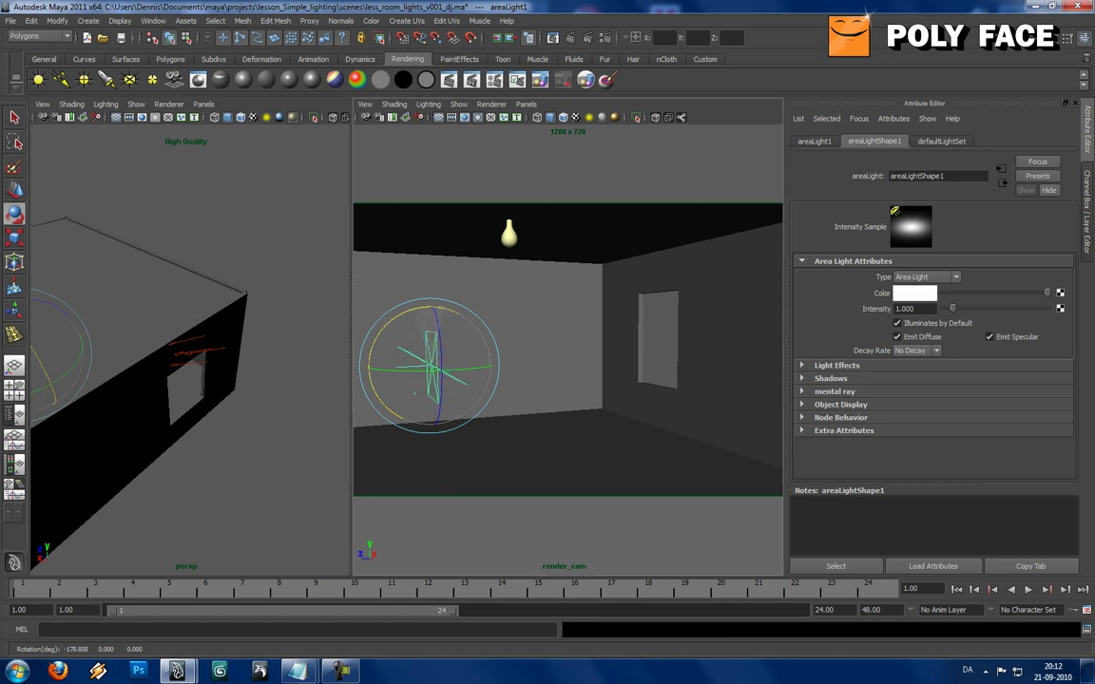
# Move the area light toward the window wall to about Z -11
pyautogui.press('w')
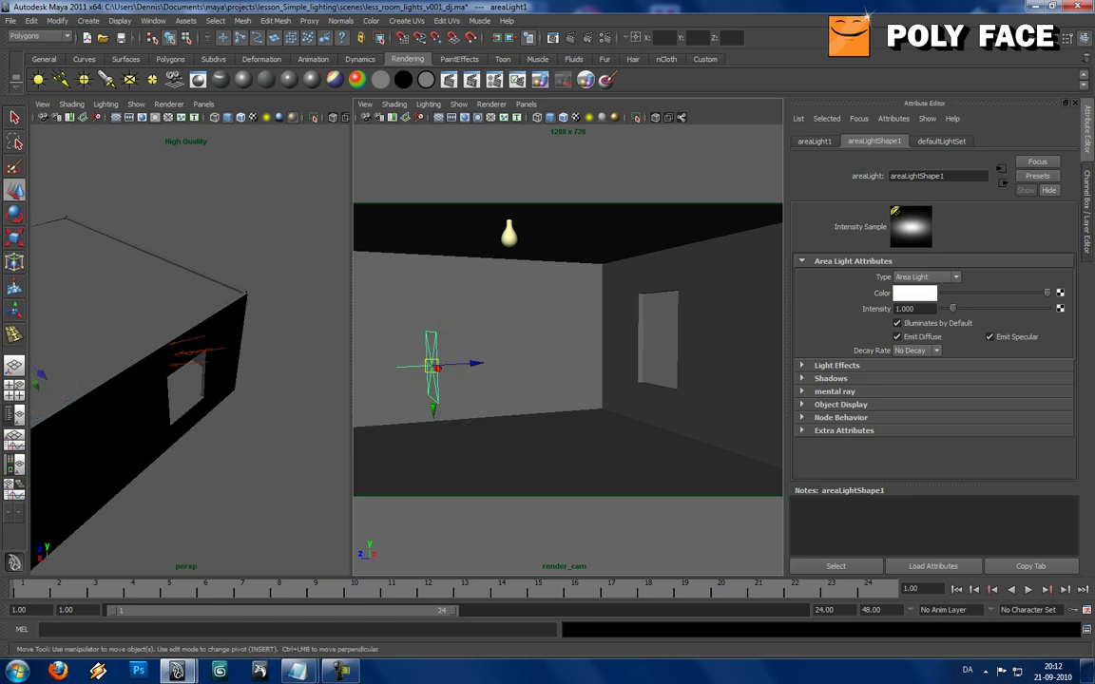
pyautogui.keyDown('alt'); pyautogui.moveTo(181, 371); pyautogui.dragTo(280, 340); pyautogui.keyUp('alt')
pyautogui.press('f')
pyautogui.scroll(-8, 191, 350)
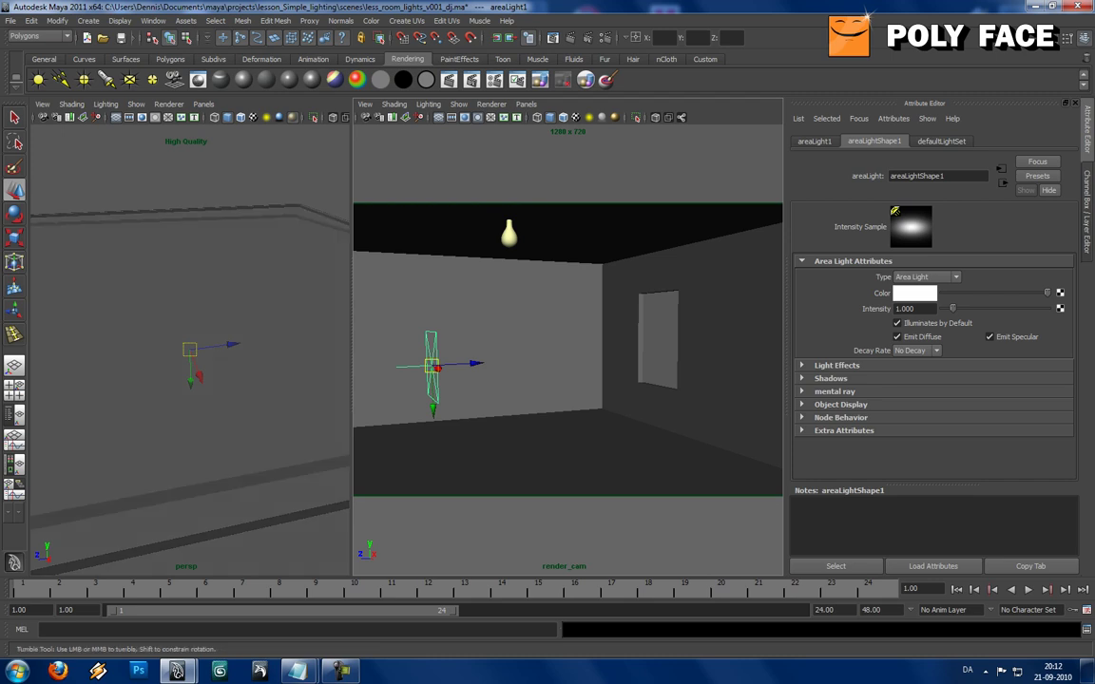
pyautogui.scroll(-4, 190, 349)
pyautogui.moveTo(231, 348); pyautogui.dragTo(348, 345)
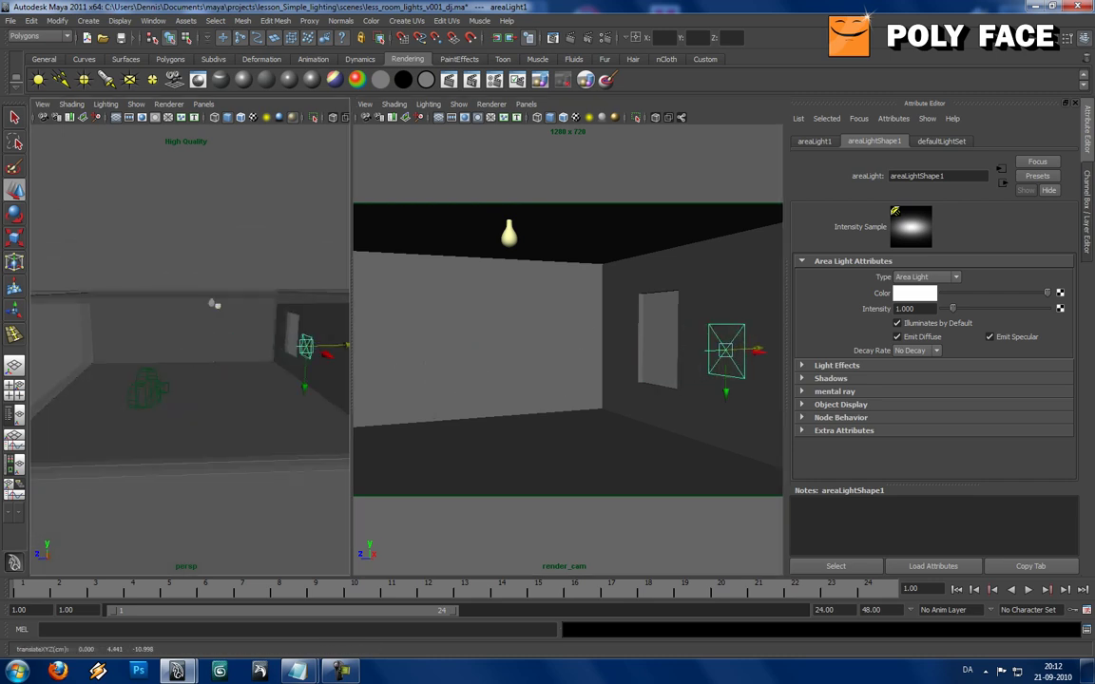
# Undo the area light's last move and redo it
pyautogui.press('f')
pyautogui.keyDown('alt'); pyautogui.moveTo(171, 349); pyautogui.dragTo(313, 350); pyautogui.keyUp('alt')
pyautogui.hotkey('ctrl', 'z')
pyautogui.press('f')
pyautogui.scroll(-6, 190, 349)
pyautogui.hotkey('shift', 'z')
pyautogui.hotkey('shift', 'z')
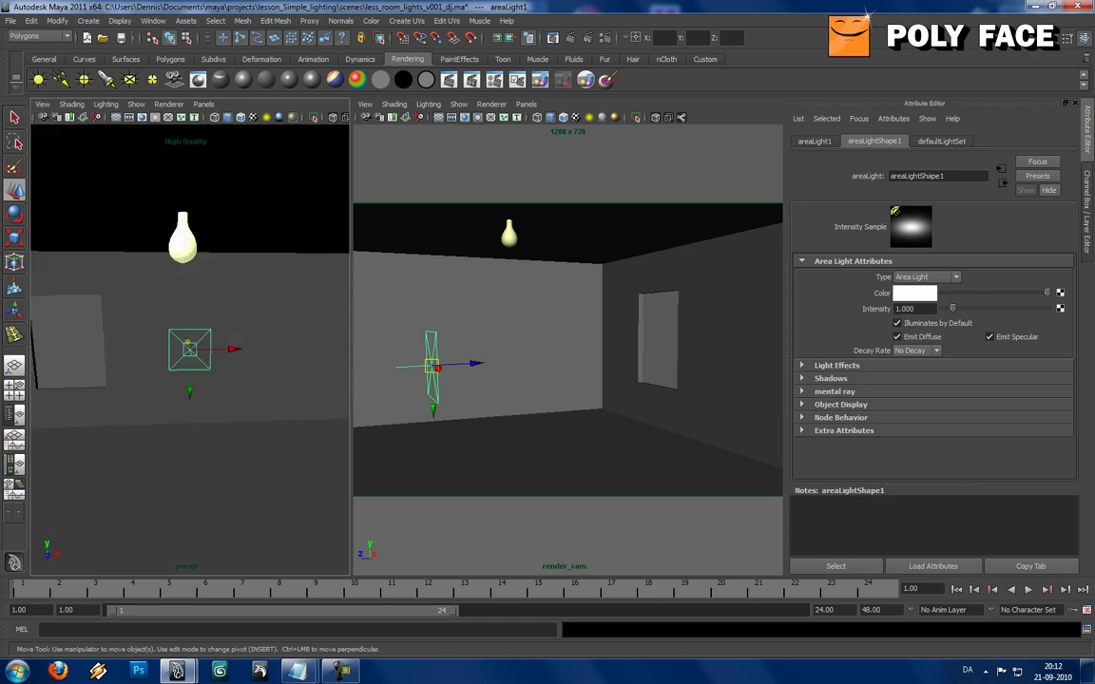
# Scale the area light to 2 on Y, widen it on X, and move it in front of the window to X -6
pyautogui.press('r')
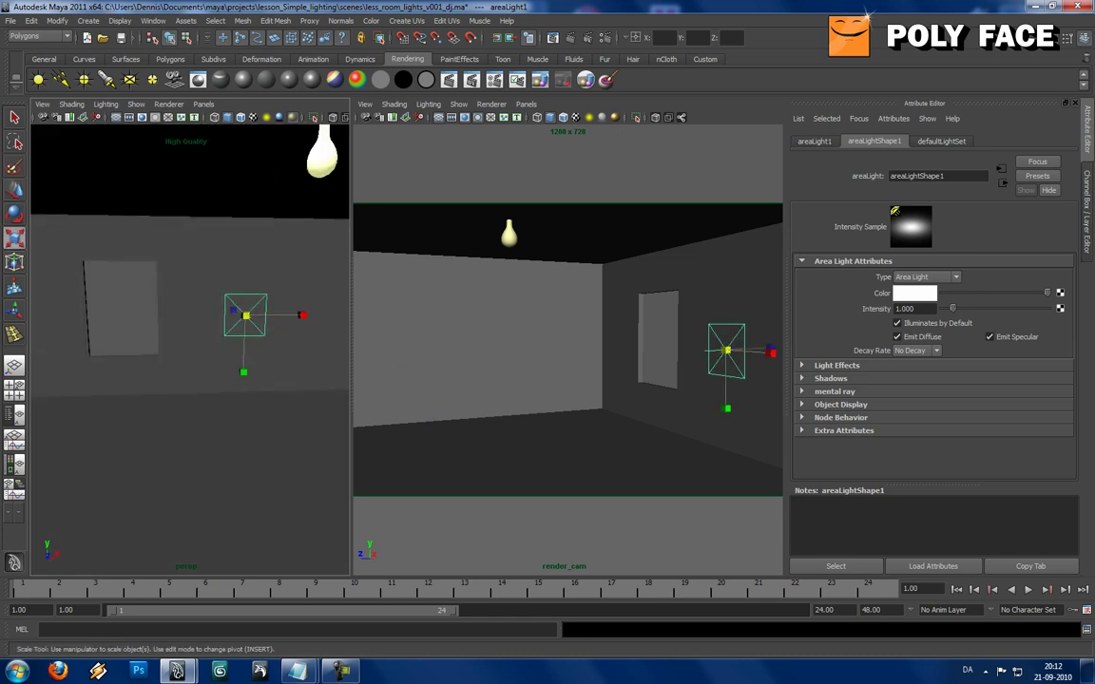
pyautogui.moveTo(243, 372); pyautogui.dragTo(242, 428)
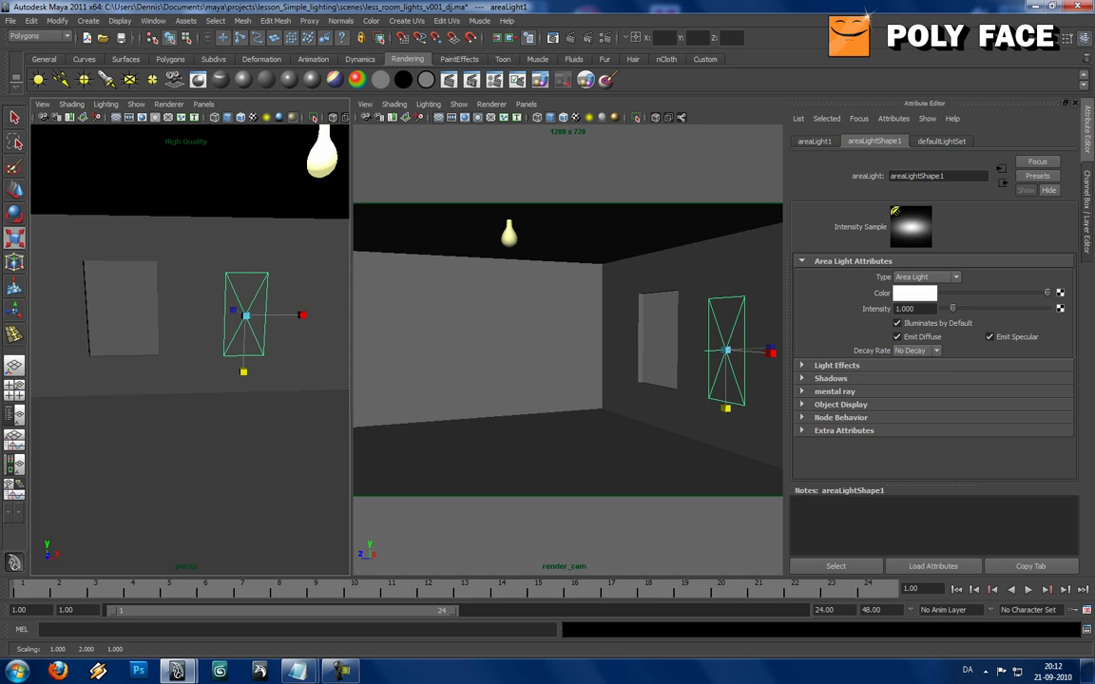
pyautogui.moveTo(303, 314); pyautogui.dragTo(163, 314)
pyautogui.press('w')
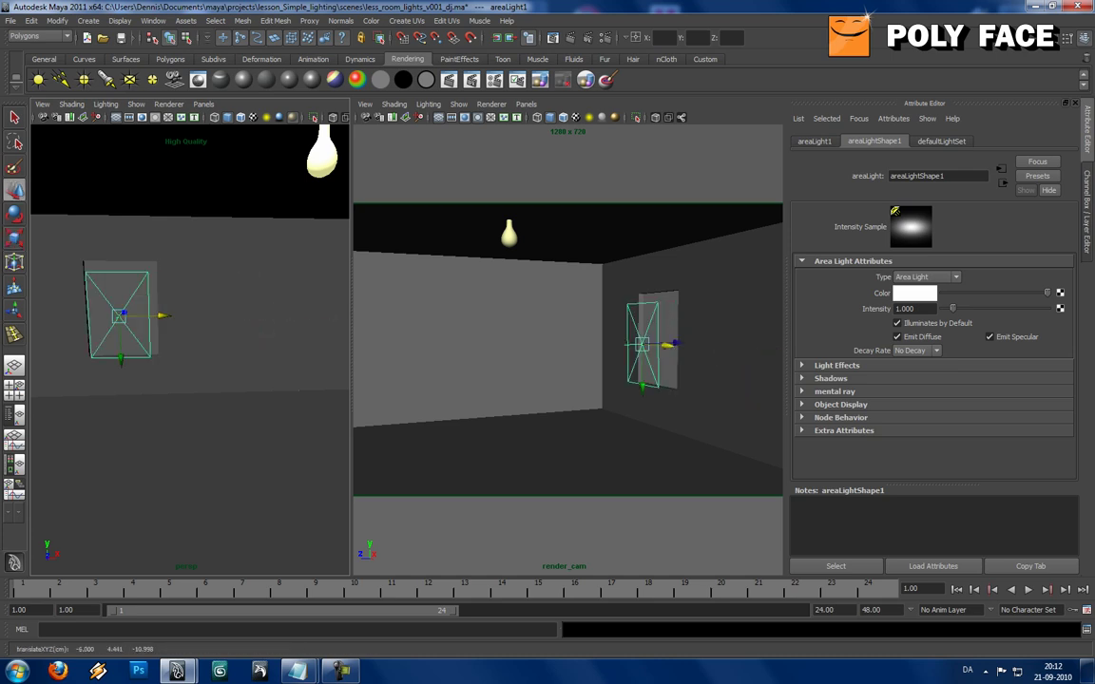
# Move the area light closer to the window opening, to about Z -11.7
pyautogui.keyDown('alt'); pyautogui.moveTo(163, 314); pyautogui.dragTo(275, 328, button='right'); pyautogui.keyUp('alt')
pyautogui.keyDown('alt'); pyautogui.moveTo(275, 327); pyautogui.dragTo(373, 333); pyautogui.keyUp('alt')
pyautogui.moveTo(148, 342); pyautogui.dragTo(36, 344)
pyautogui.keyDown('alt'); pyautogui.moveTo(190, 333); pyautogui.dragTo(133, 333, button='right'); pyautogui.keyUp('alt')
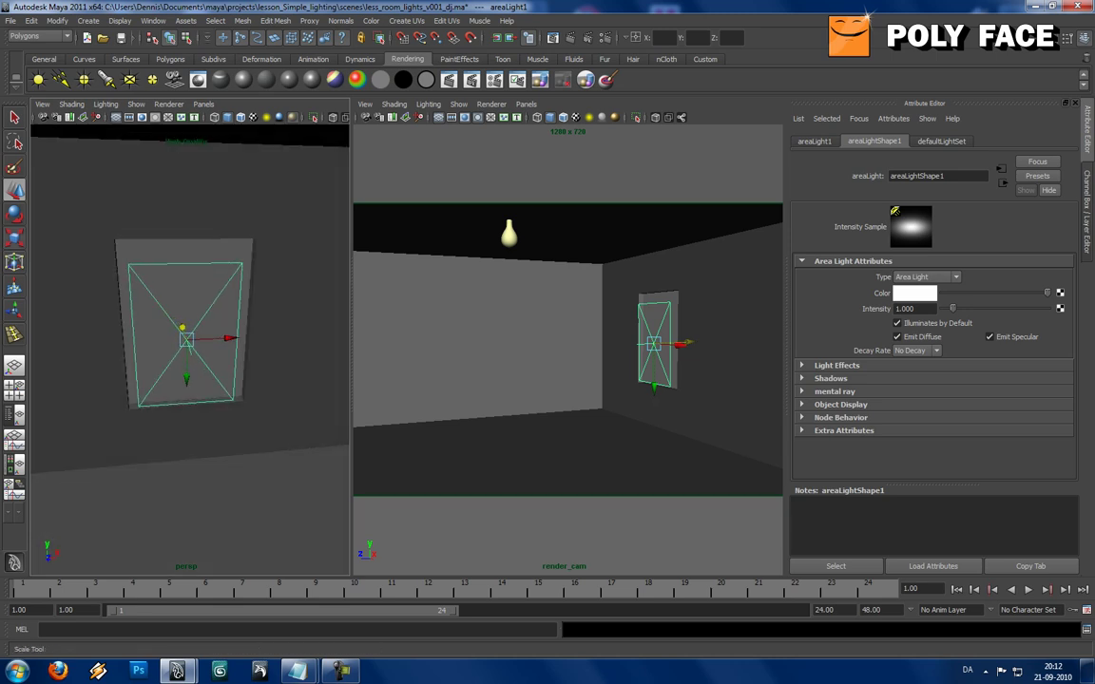
# Scale the area light to fill the window opening and raise it to about Y 4.7
pyautogui.press('r')
pyautogui.moveTo(245, 338); pyautogui.dragTo(254, 338)
pyautogui.moveTo(186, 390)
pyautogui.mouseDown()
pyautogui.moveTo(186, 401)
pyautogui.moveTo(237, 381)
pyautogui.moveTo(179, 369)
pyautogui.mouseUp()
pyautogui.press('w')
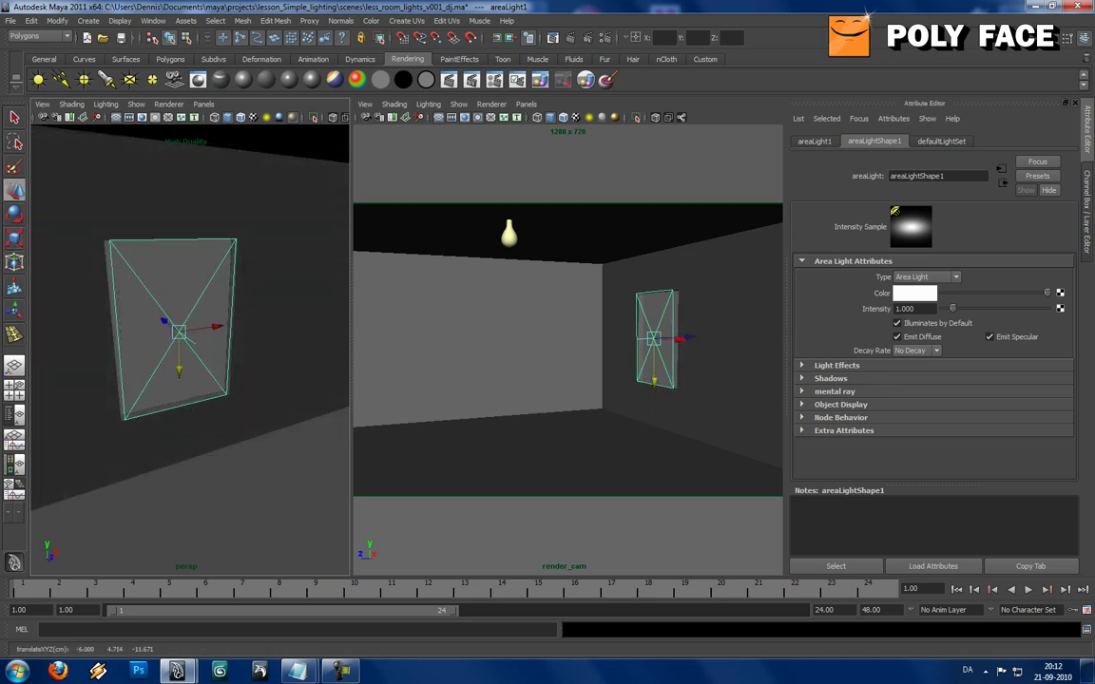
# Render the current frame from render_cam with mental ray to check the area light, and close the render
pyautogui.click(539, 347)
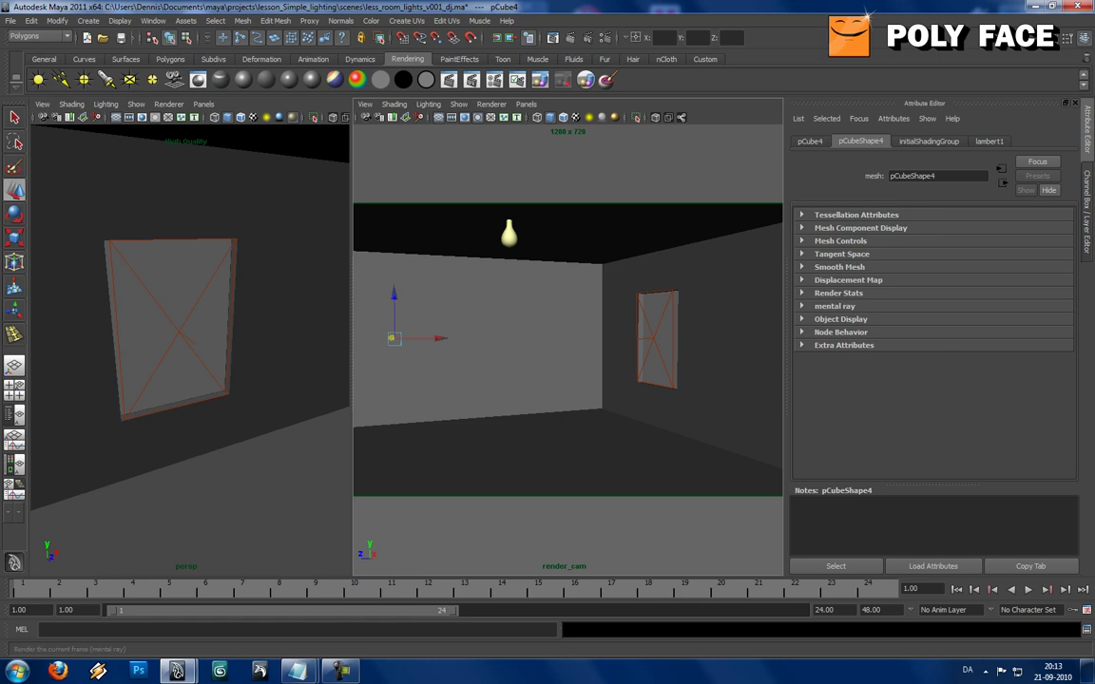
pyautogui.click(513, 37)
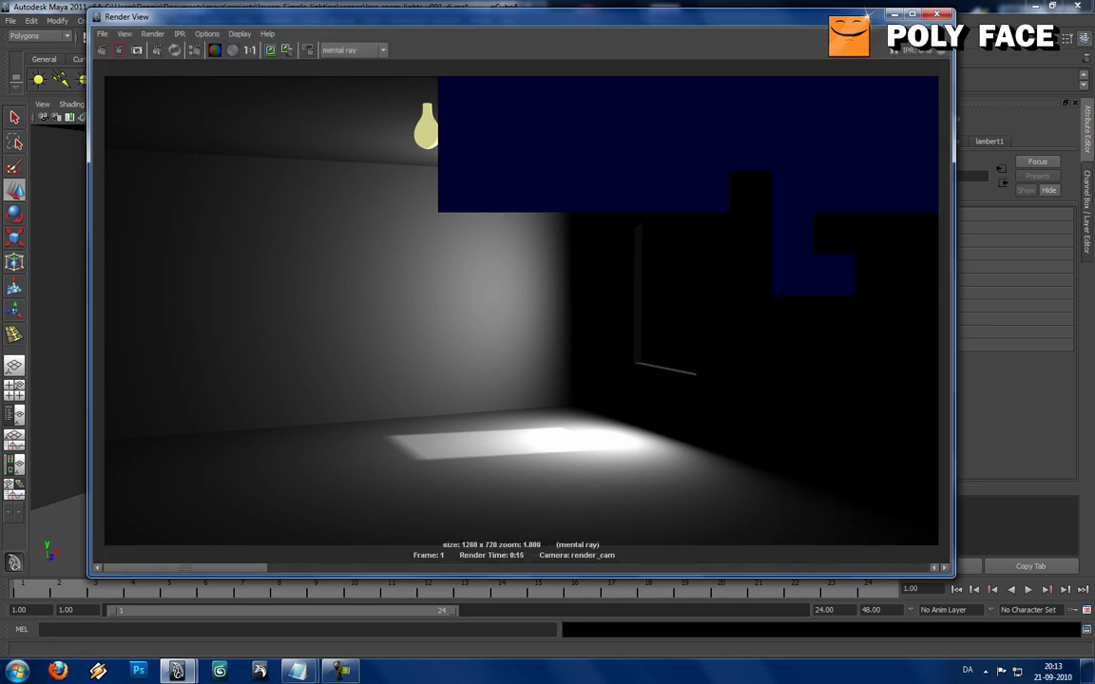
pyautogui.click(937, 13)
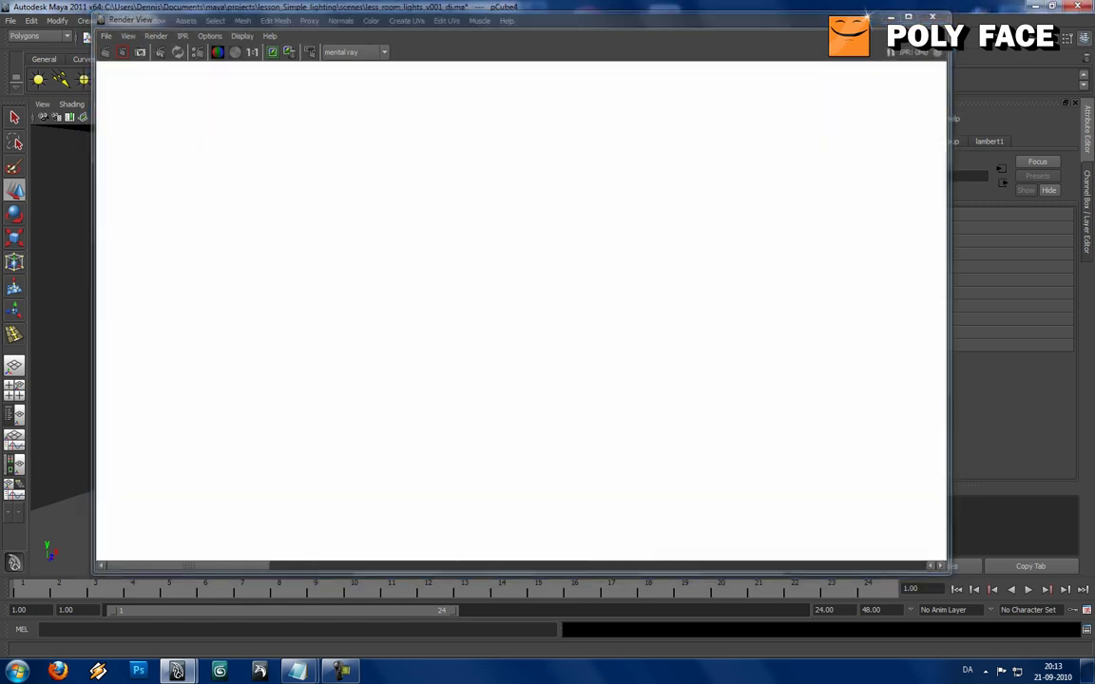
# Lower the area light's intensity and check the dimmer result in a new mental ray render
pyautogui.click(178, 332)
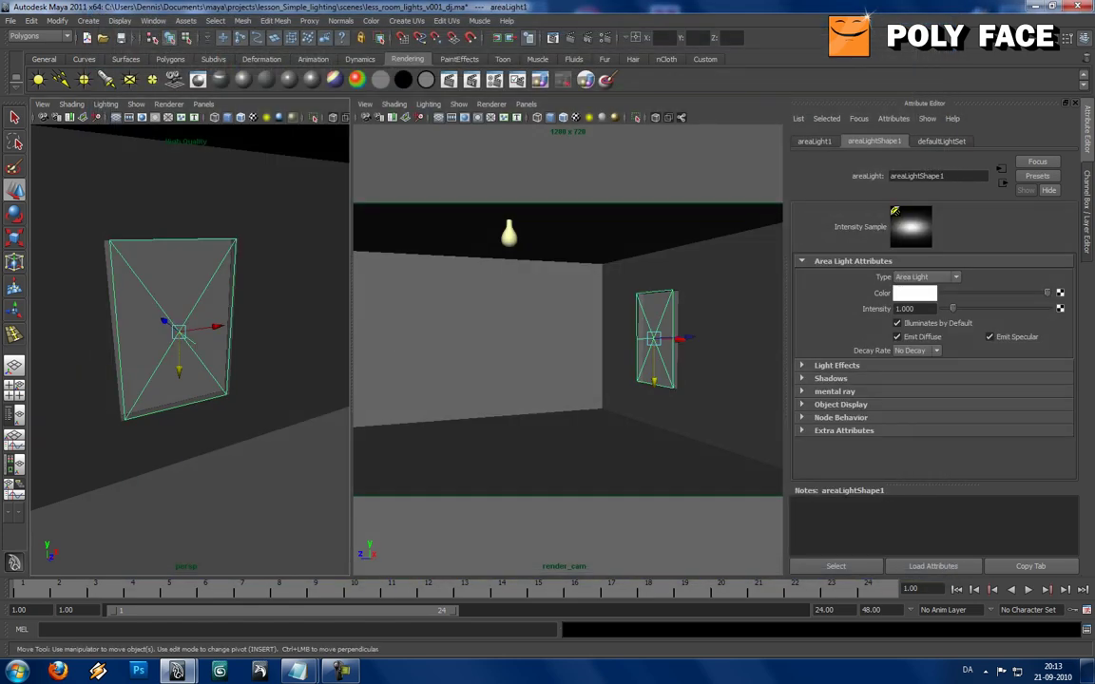
pyautogui.moveTo(918, 309); pyautogui.dragTo(892, 309)
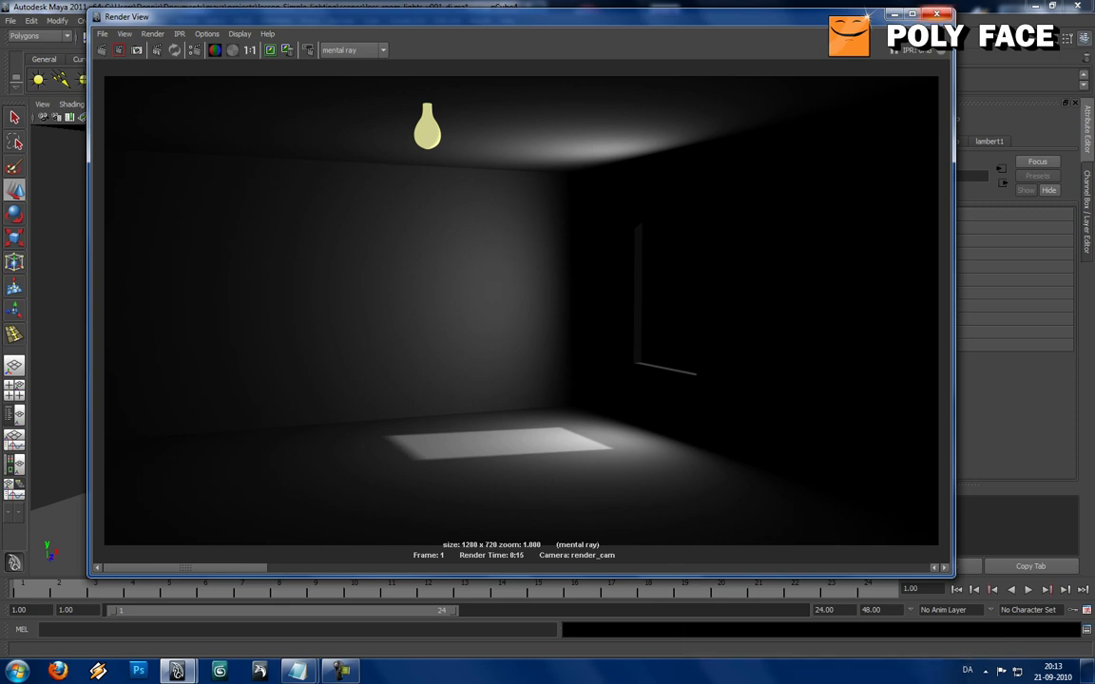
pyautogui.click(936, 15)
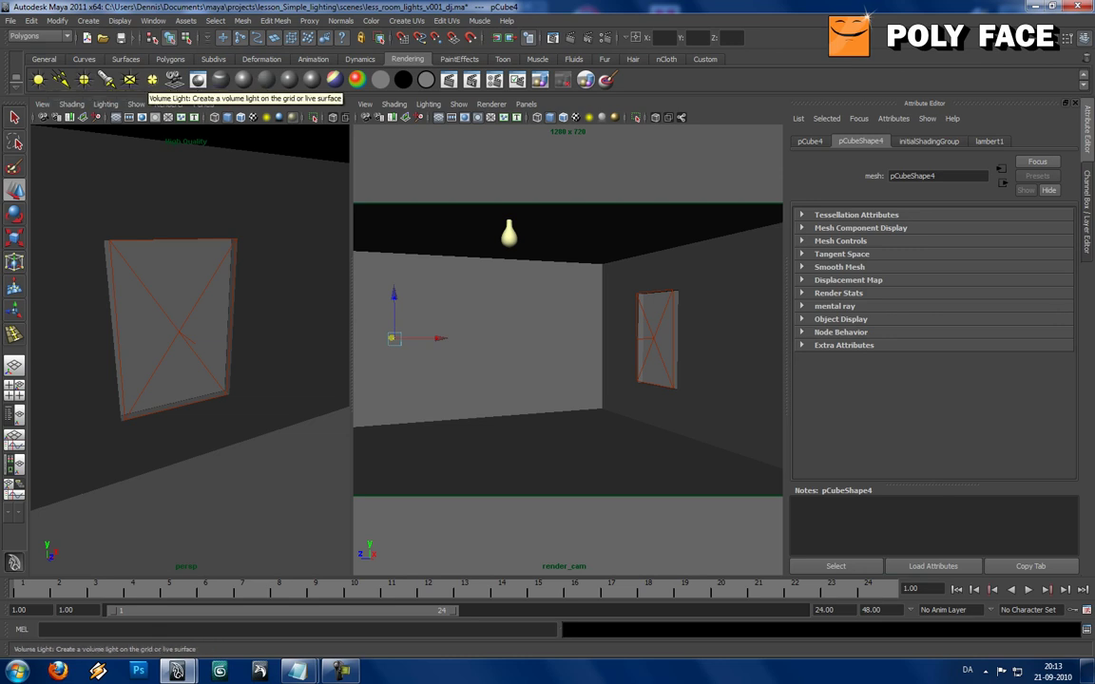
# Create a volume light and move it across the floor to X -5, Z -5
pyautogui.click(152, 79)
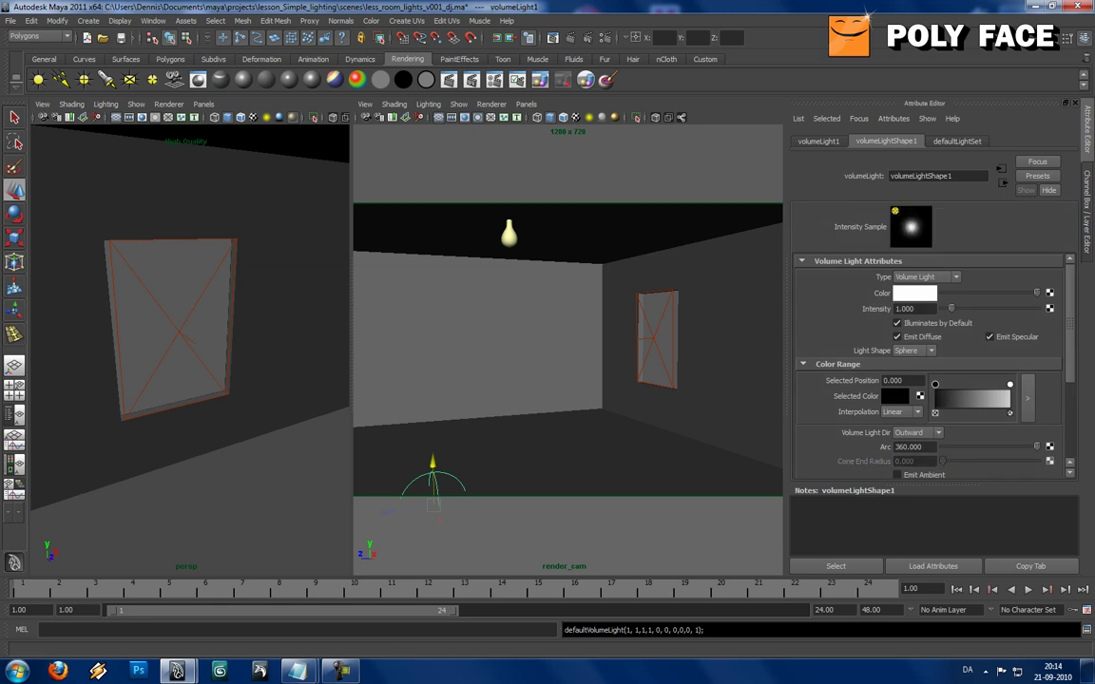
pyautogui.keyDown('alt'); pyautogui.moveTo(233, 400); pyautogui.dragTo(158, 271, button='middle'); pyautogui.keyUp('alt')
pyautogui.scroll(-8, 181, 304)
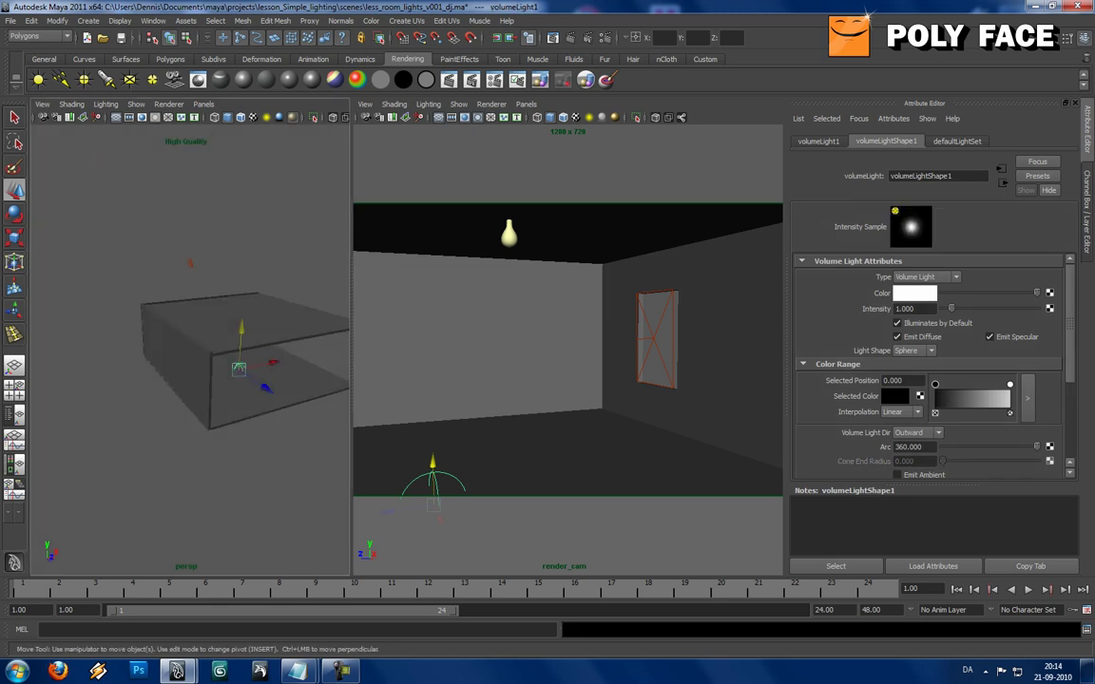
pyautogui.keyDown('alt'); pyautogui.moveTo(248, 328); pyautogui.dragTo(276, 328); pyautogui.keyUp('alt')
pyautogui.moveTo(131, 383); pyautogui.dragTo(157, 376)
pyautogui.moveTo(225, 377); pyautogui.dragTo(208, 371)
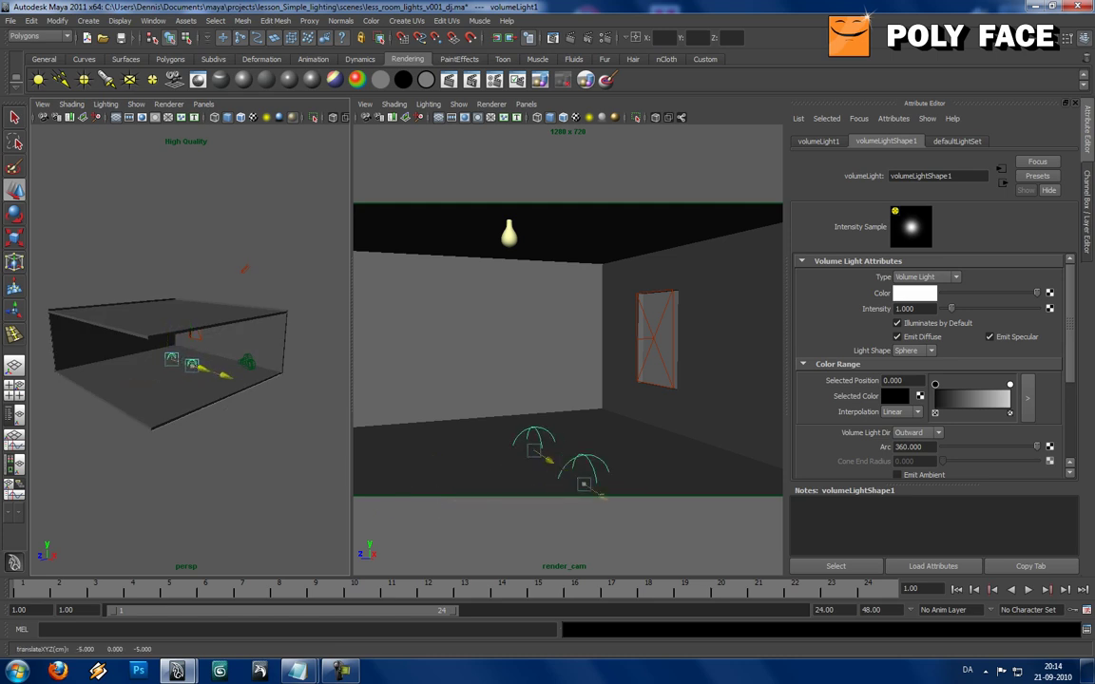
# Raise the volume light above the floor to about Y 1
pyautogui.press('f')
pyautogui.moveTo(180, 333)
pyautogui.keyDown('alt'); pyautogui.mouseDown()
pyautogui.moveTo(241, 364)
pyautogui.moveTo(190, 350)
pyautogui.mouseUp(); pyautogui.keyUp('alt')
pyautogui.scroll(-3, 233, 356)
pyautogui.press('w')
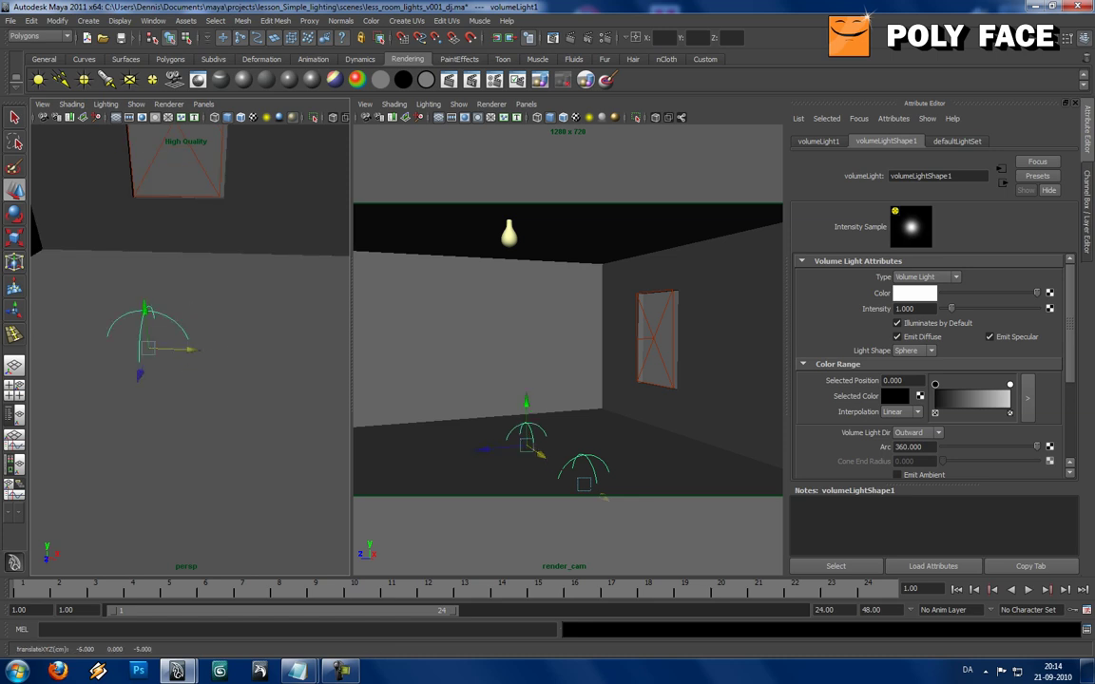
pyautogui.moveTo(144, 308); pyautogui.dragTo(141, 270)
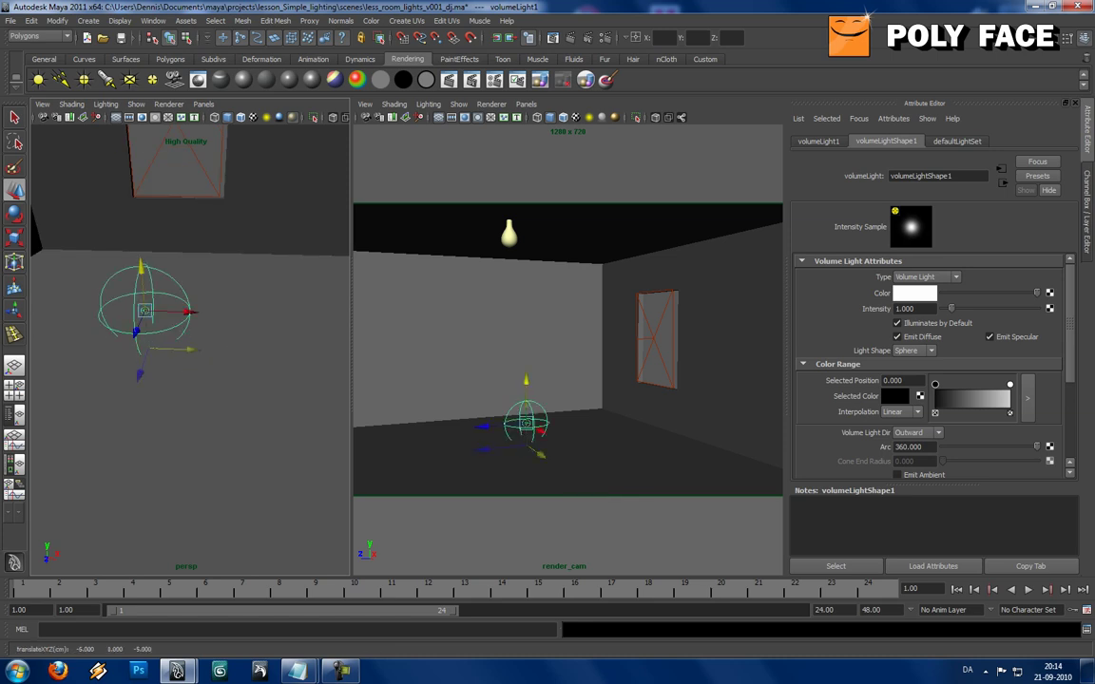
# Scale the volume light up uniformly until its sphere spans most of the room
pyautogui.press('f')
pyautogui.moveTo(233, 357)
pyautogui.keyDown('alt'); pyautogui.mouseDown()
pyautogui.moveTo(172, 362)
pyautogui.moveTo(166, 342)
pyautogui.moveTo(147, 356)
pyautogui.moveTo(238, 324)
pyautogui.moveTo(195, 334)
pyautogui.moveTo(213, 348)
pyautogui.mouseUp(); pyautogui.keyUp('alt')
pyautogui.scroll(3, 190, 350)
pyautogui.scroll(-6, 190, 349)
pyautogui.scroll(3, 190, 350)
pyautogui.press('r')
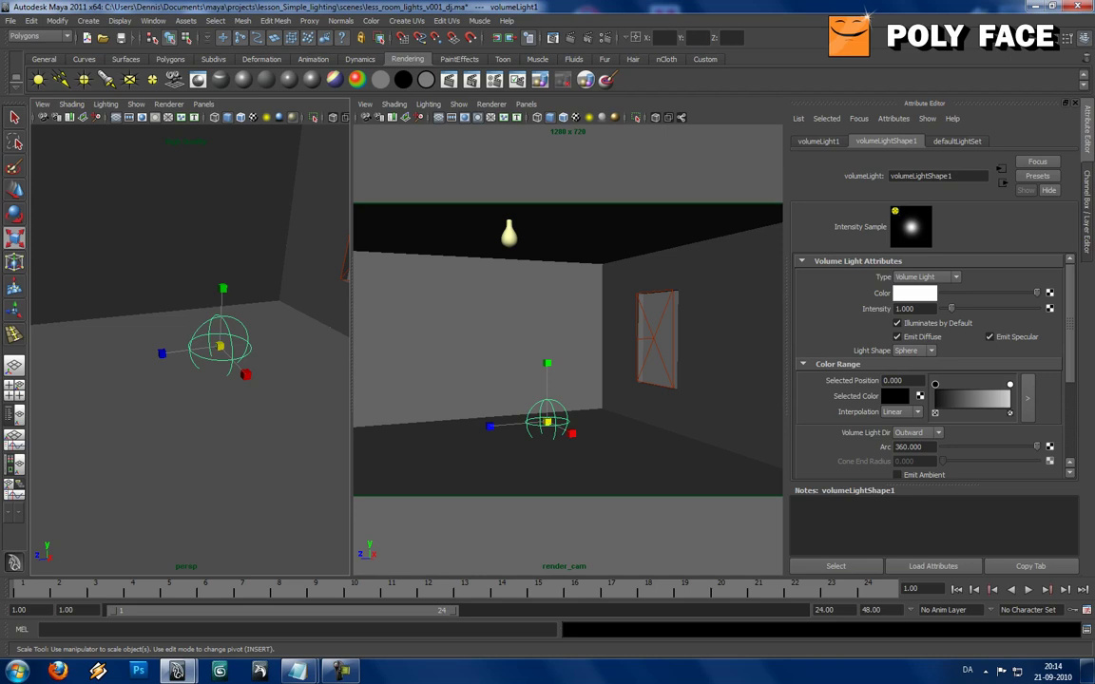
pyautogui.moveTo(219, 346); pyautogui.dragTo(456, 346)
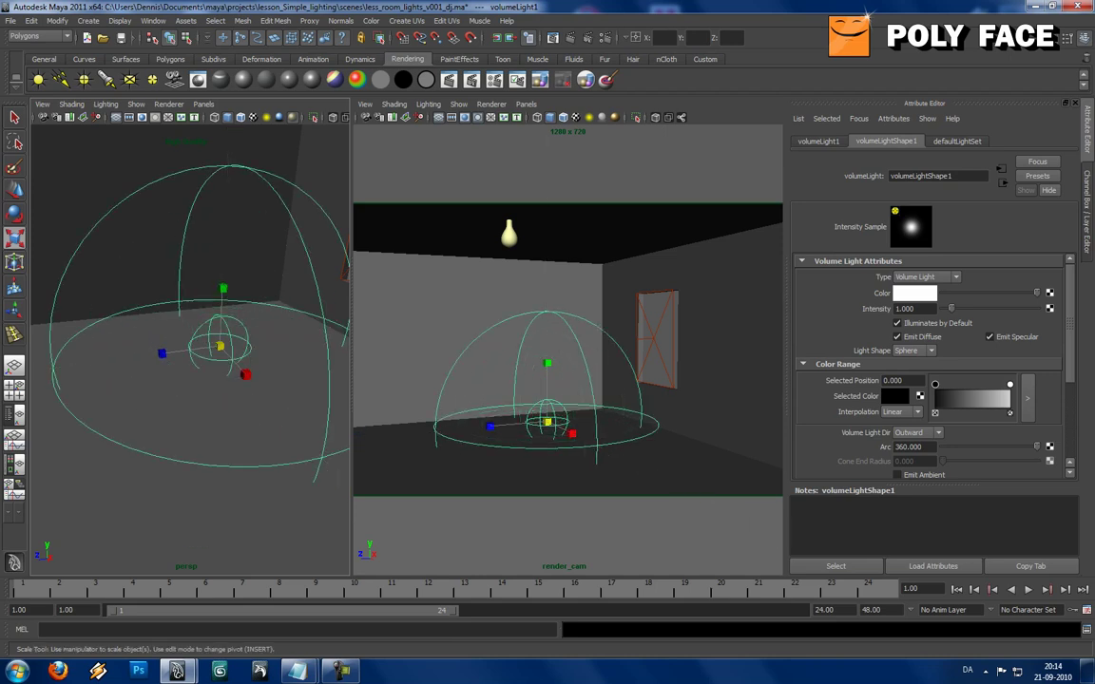
pyautogui.scroll(-3, 209, 348)
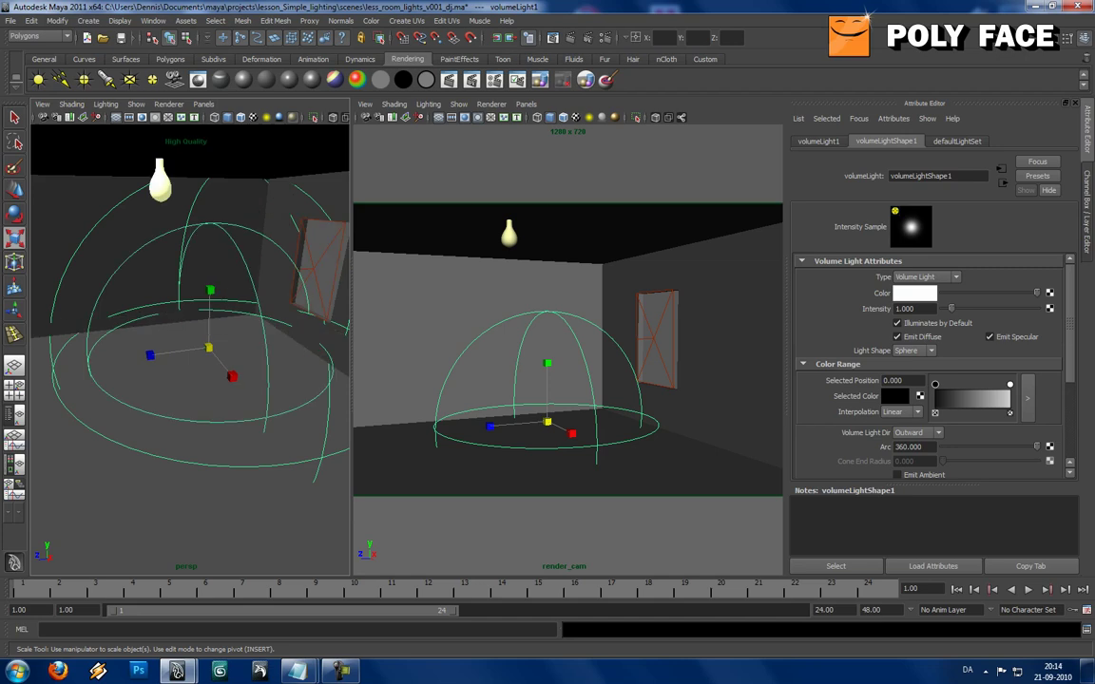
pyautogui.moveTo(209, 348); pyautogui.dragTo(295, 348)
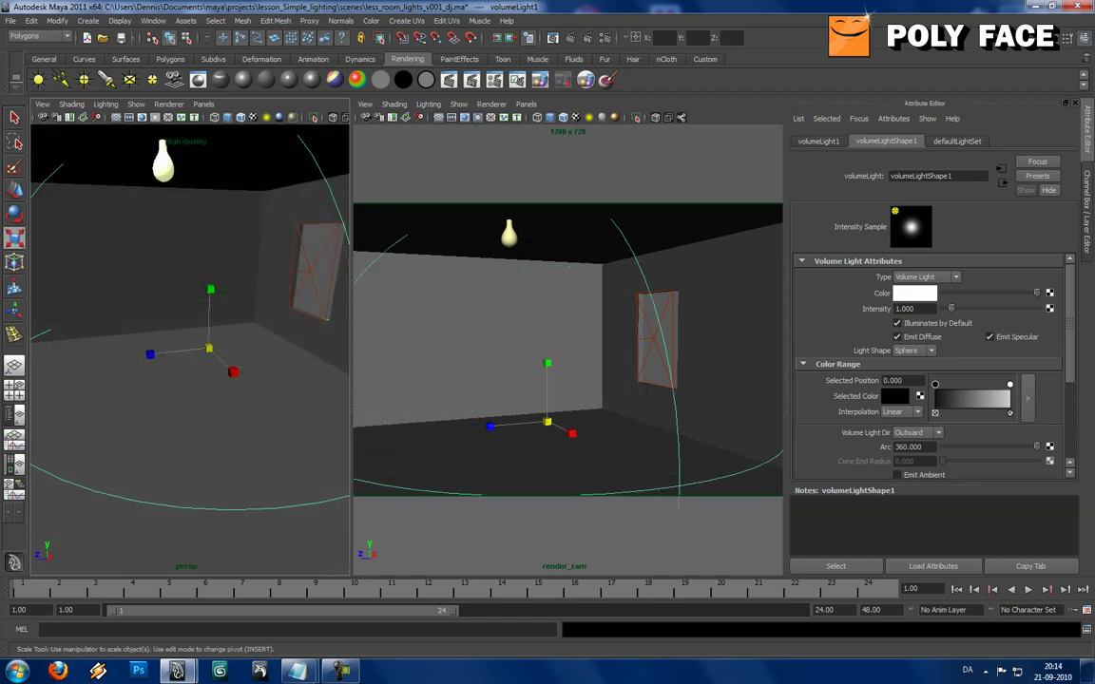
# Raise the enlarged volume light slightly within the room
pyautogui.press('w')
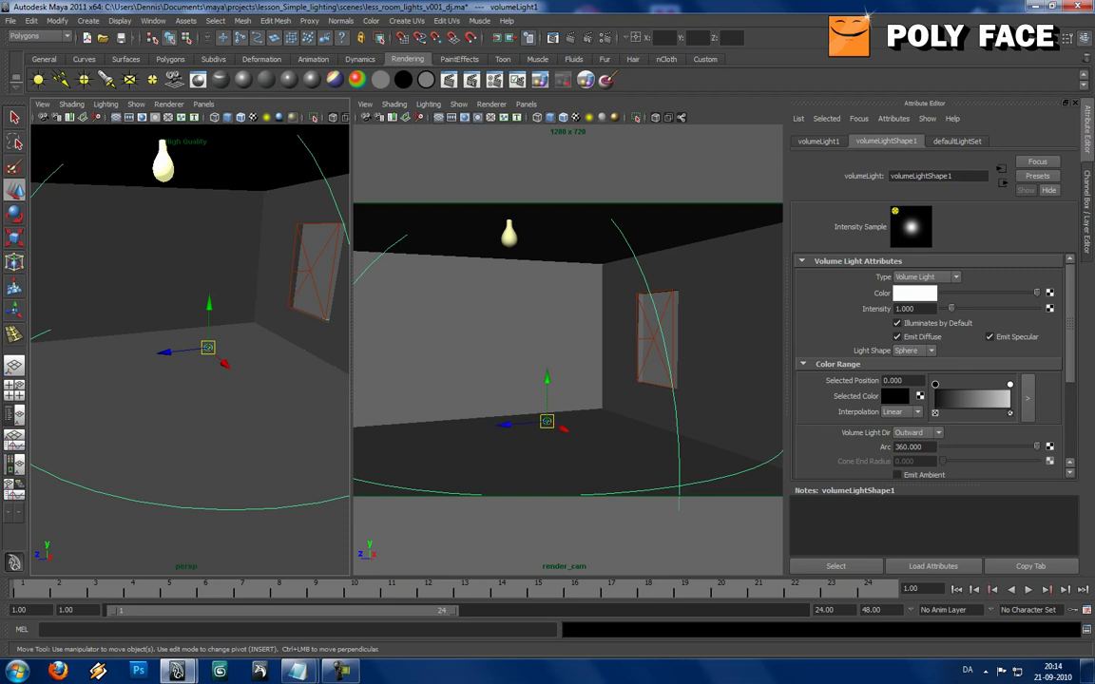
pyautogui.moveTo(209, 305)
pyautogui.mouseDown()
pyautogui.moveTo(190, 280)
pyautogui.moveTo(236, 328)
pyautogui.moveTo(198, 330)
pyautogui.moveTo(196, 308)
pyautogui.moveTo(204, 314)
pyautogui.mouseUp()
pyautogui.scroll(-4, 209, 293)
pyautogui.scroll(-5, 196, 309)
pyautogui.scroll(3, 204, 313)
pyautogui.moveTo(233, 254); pyautogui.dragTo(275, 306)
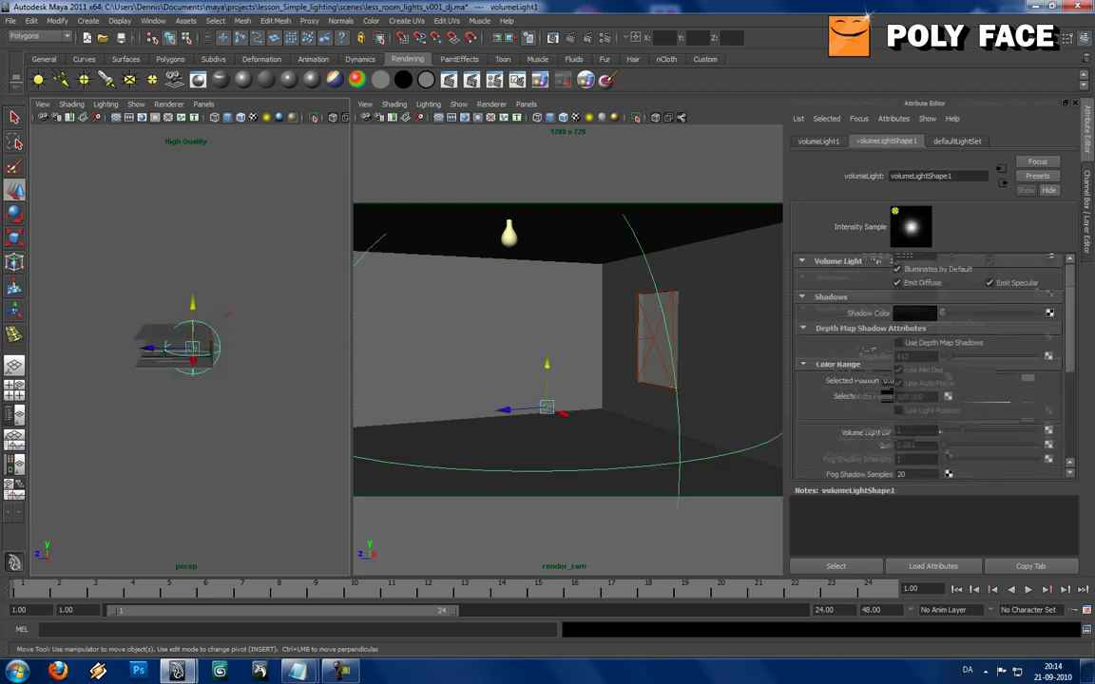
# Set the directional light's color to a pale cyan with red 0.888, green 1.000 and blue 1.000
pyautogui.scroll(2, 926, 366)
pyautogui.click(914, 293)
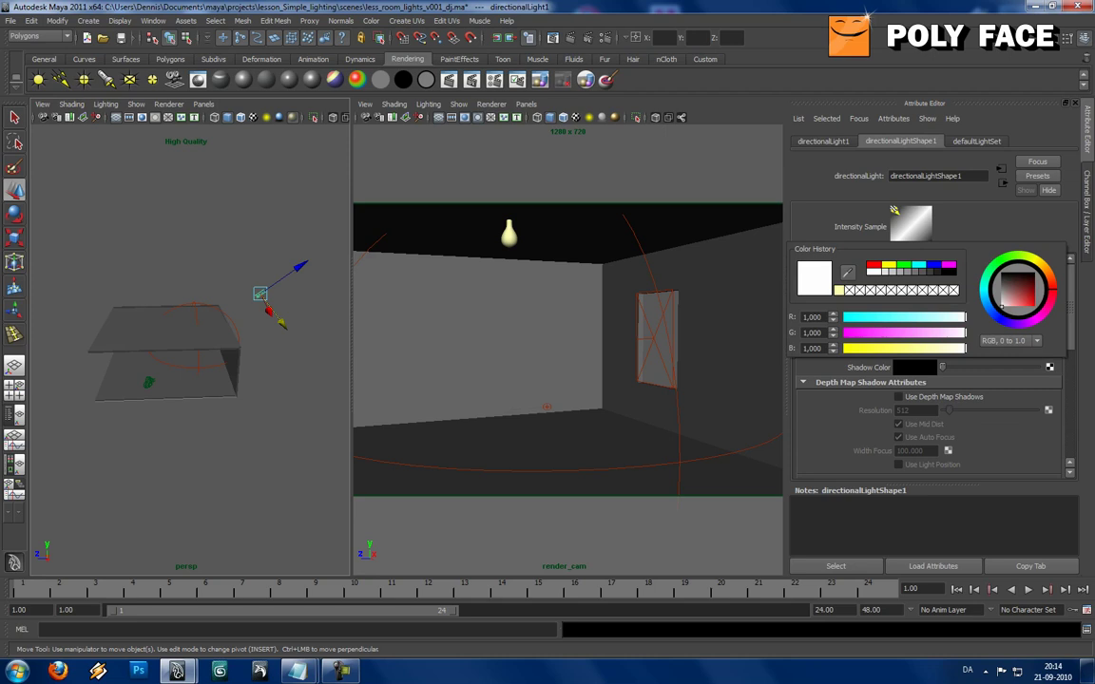
pyautogui.moveTo(965, 316); pyautogui.dragTo(953, 318)
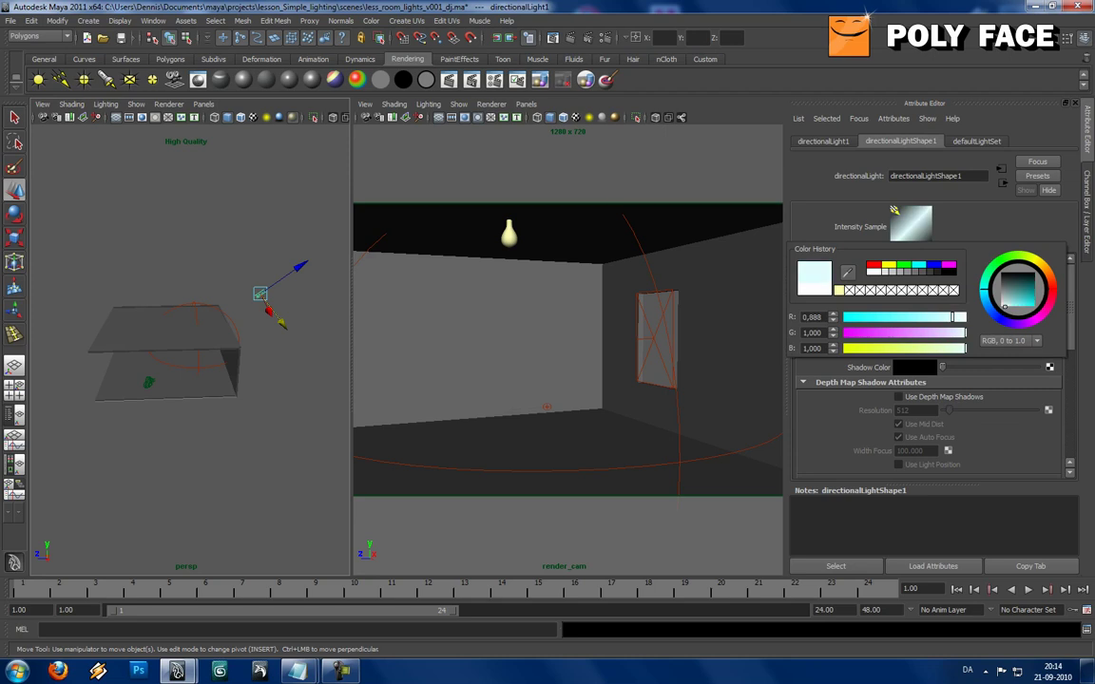
# Give the room's volume light and the window's area light the same pale cyan color from the color history
pyautogui.click(547, 406)
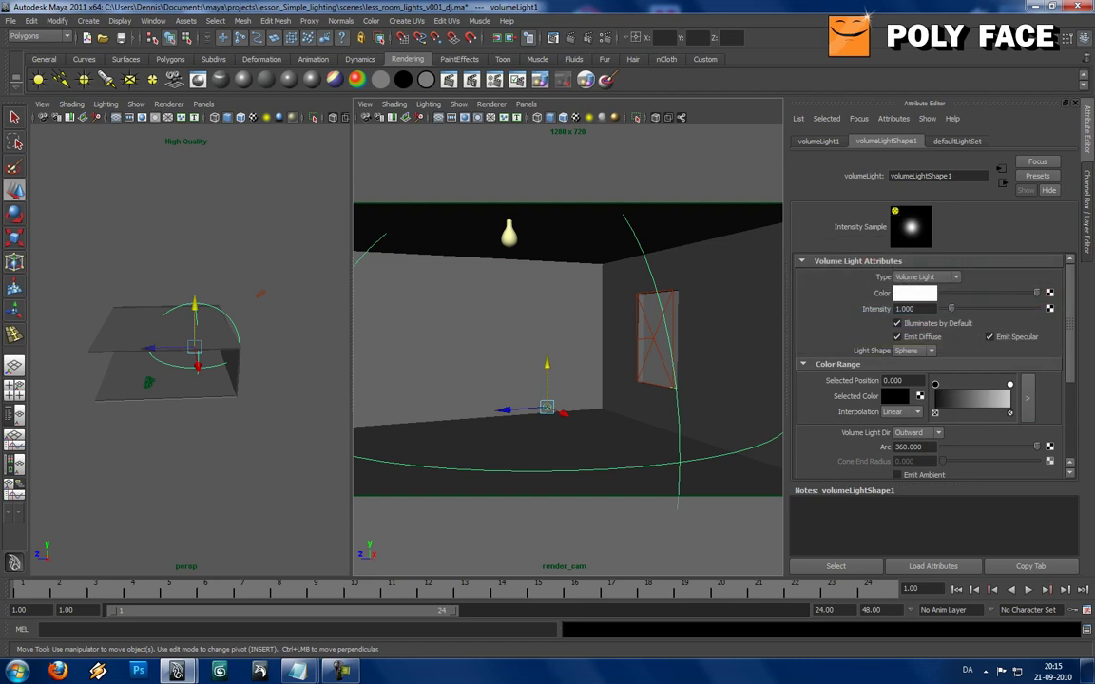
pyautogui.click(914, 293)
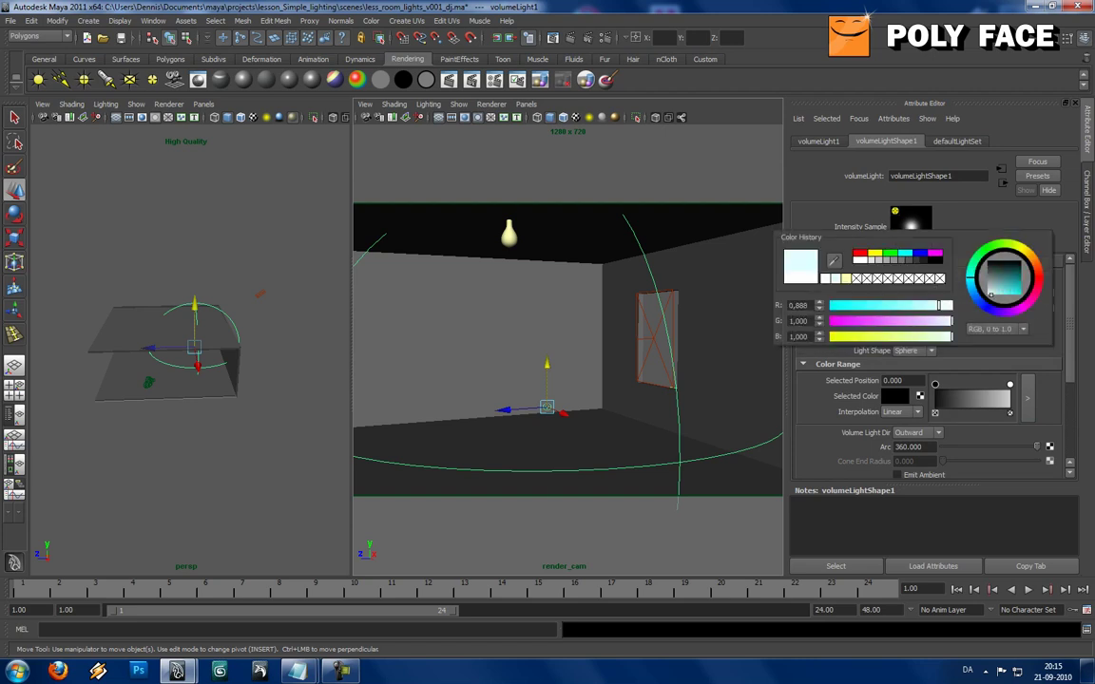
pyautogui.click(654, 338)
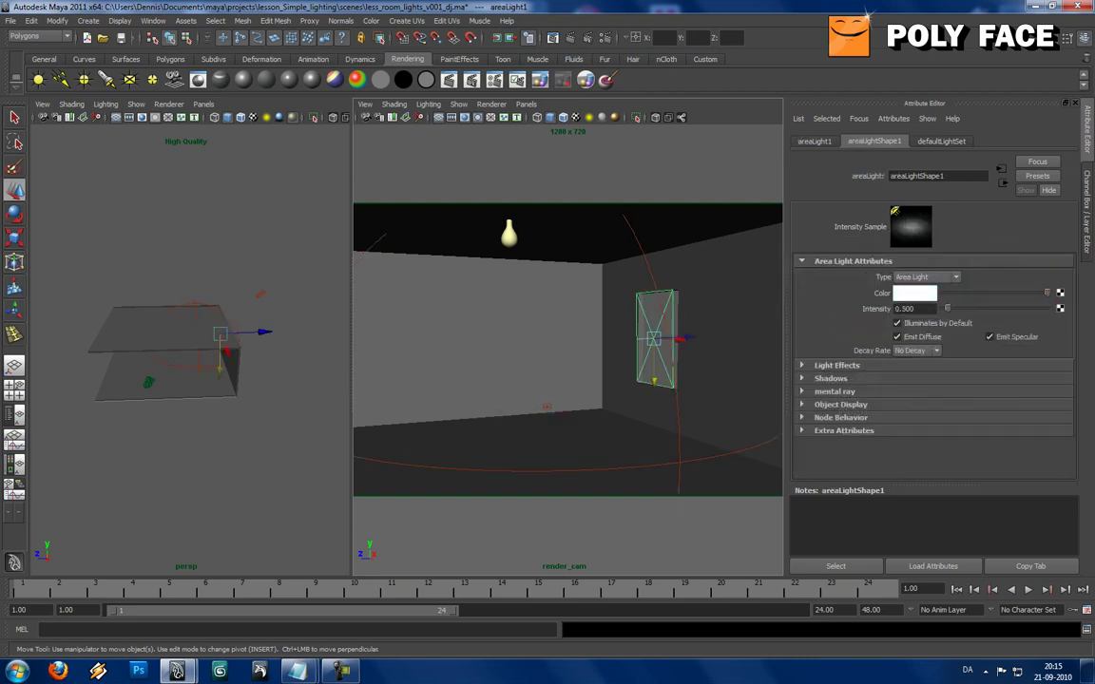
pyautogui.click(914, 293)
pyautogui.click(825, 281)
# Render the current frame to check the tinted lights
pyautogui.click(721, 308)
pyautogui.click(570, 38)
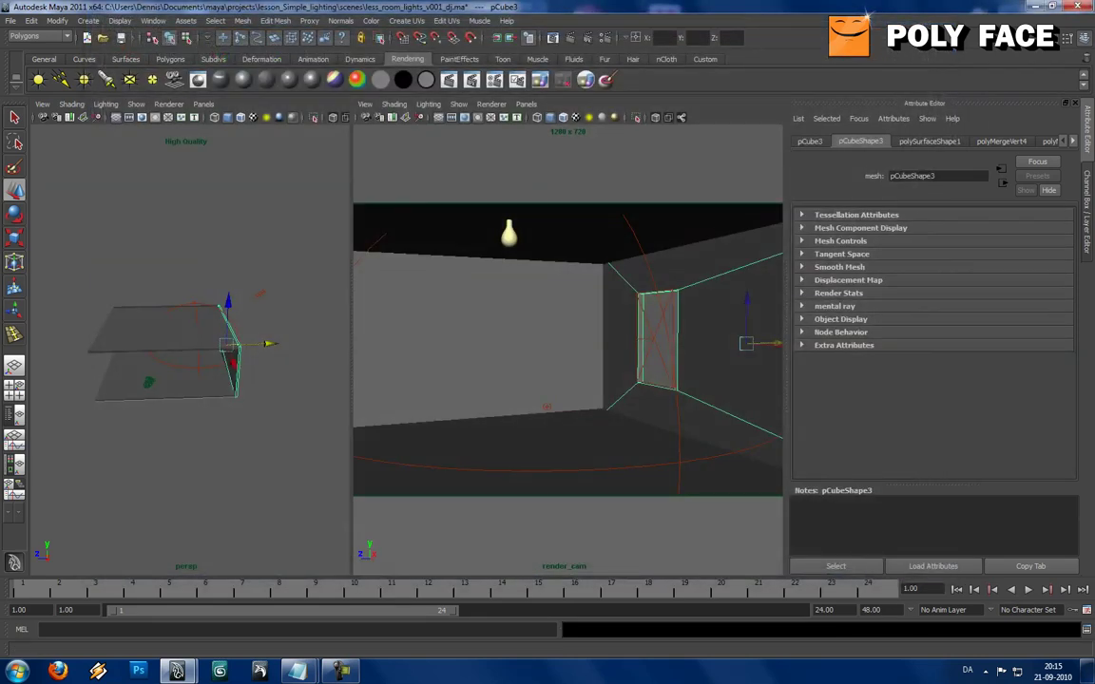
# Select the volume light filling the room and set its intensity to 0.5
pyautogui.click(164, 380)
pyautogui.click(232, 365)
pyautogui.click(278, 419)
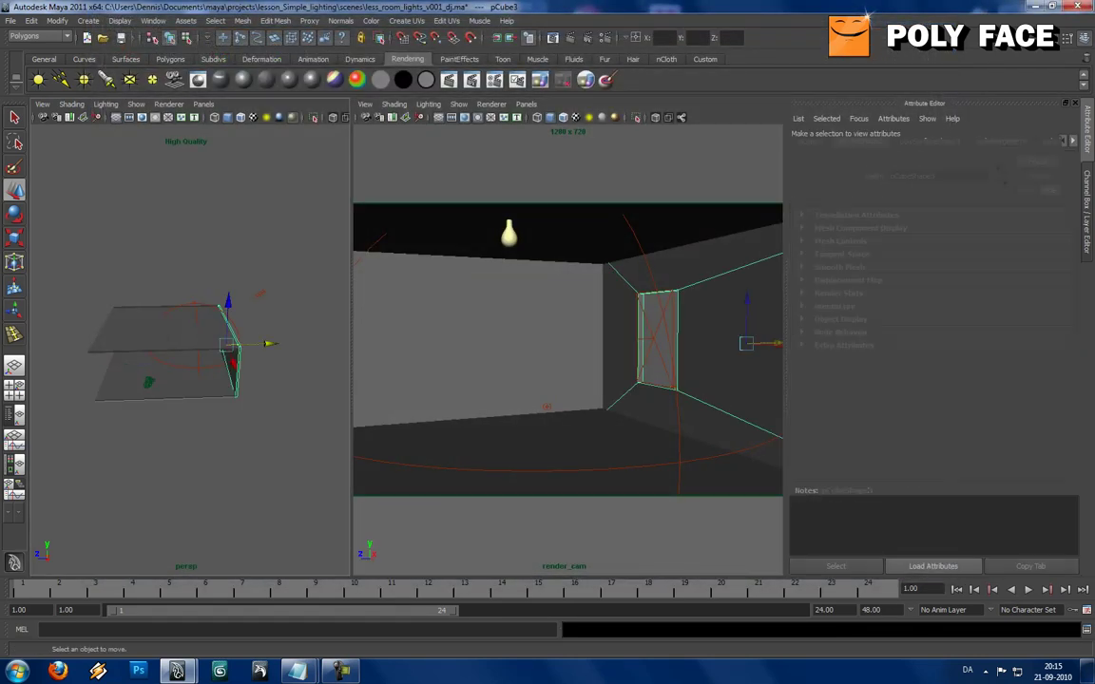
pyautogui.click(167, 382)
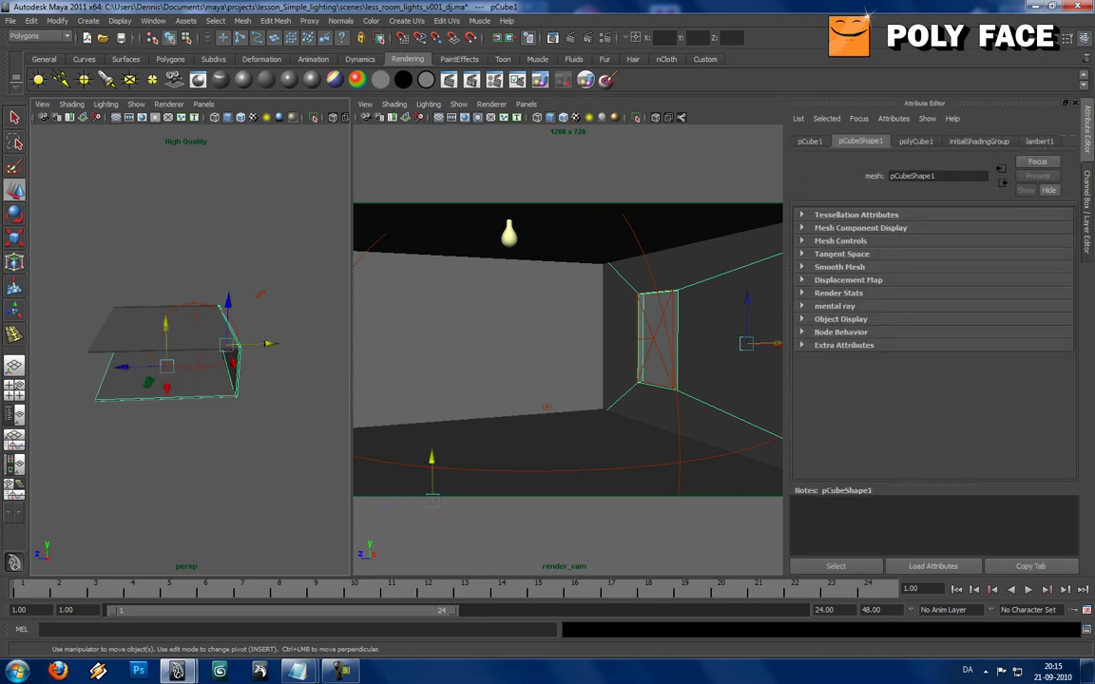
pyautogui.moveTo(193, 364); pyautogui.dragTo(207, 373)
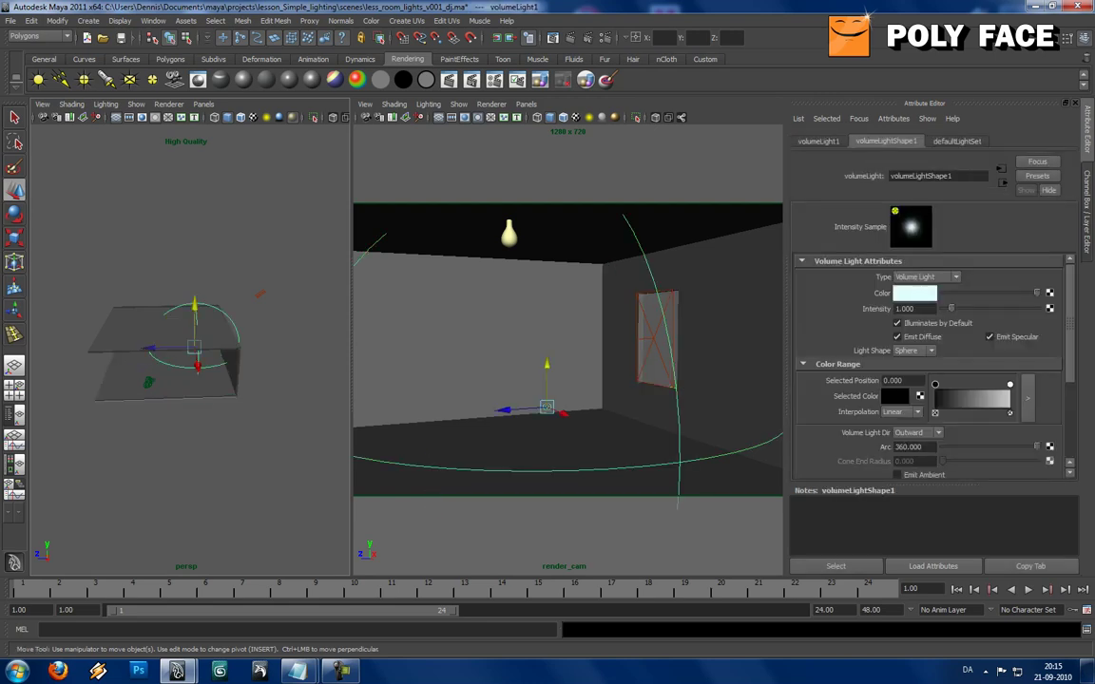
pyautogui.click(181, 382)
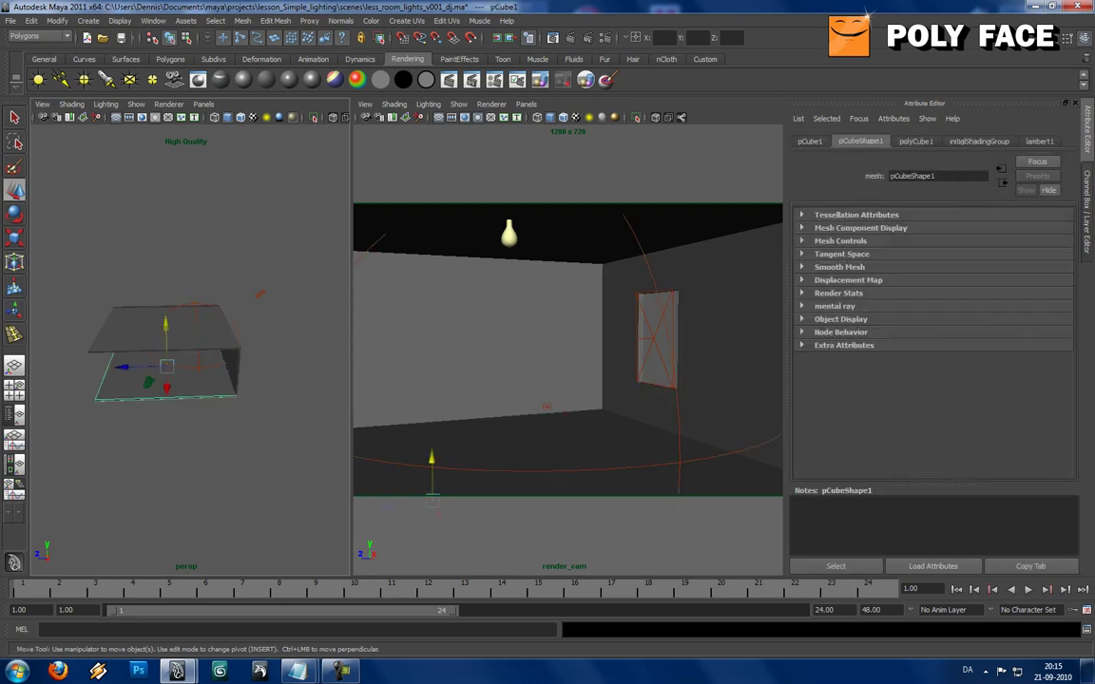
pyautogui.click(910, 227)
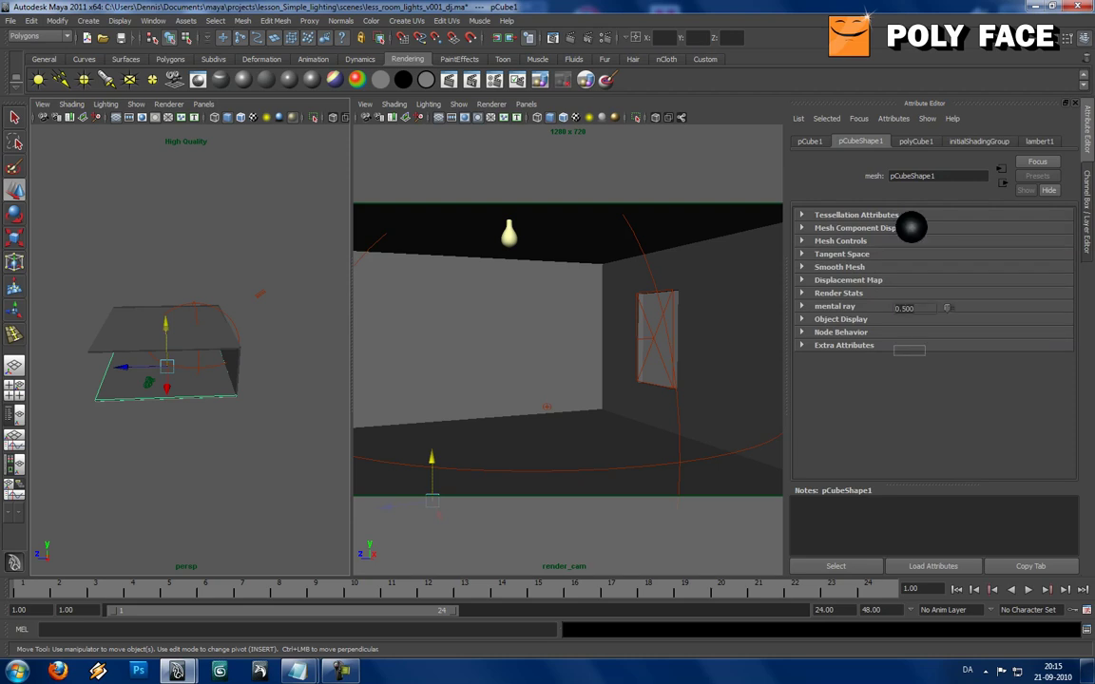
# Set the intensity of the area light at the window to 0.2
pyautogui.click(703, 313)
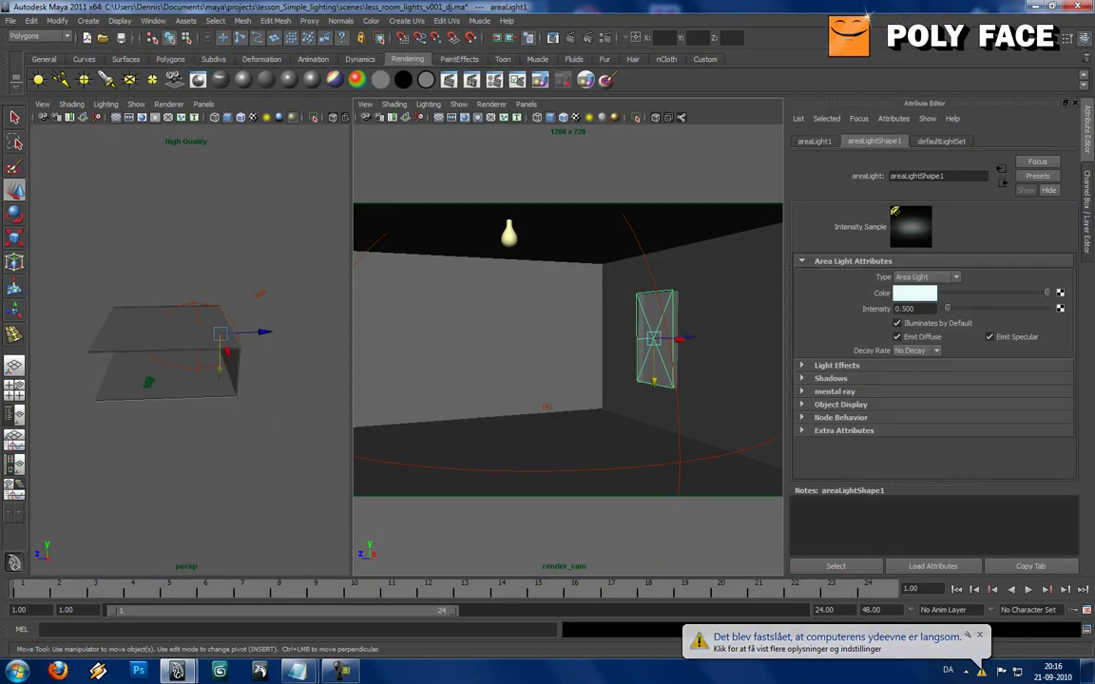
pyautogui.moveTo(920, 309); pyautogui.dragTo(891, 309)
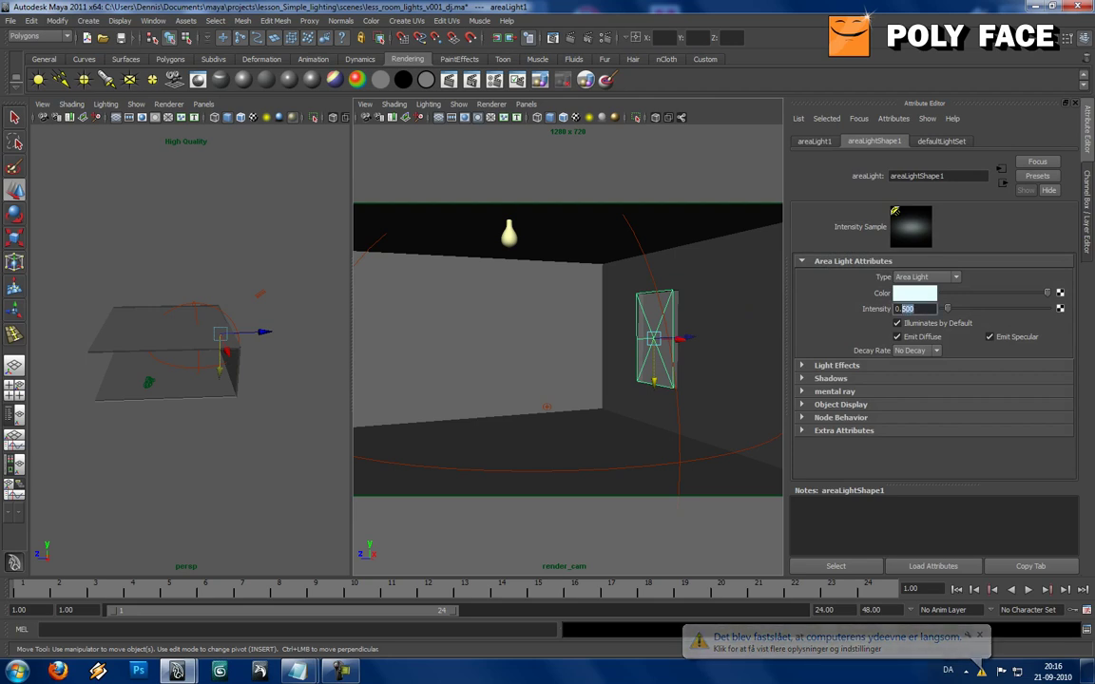
pyautogui.write('0.2')
pyautogui.press('Return')
# Create a second volume light and move it up from the floor to beside the light bulb
pyautogui.click(719, 375)
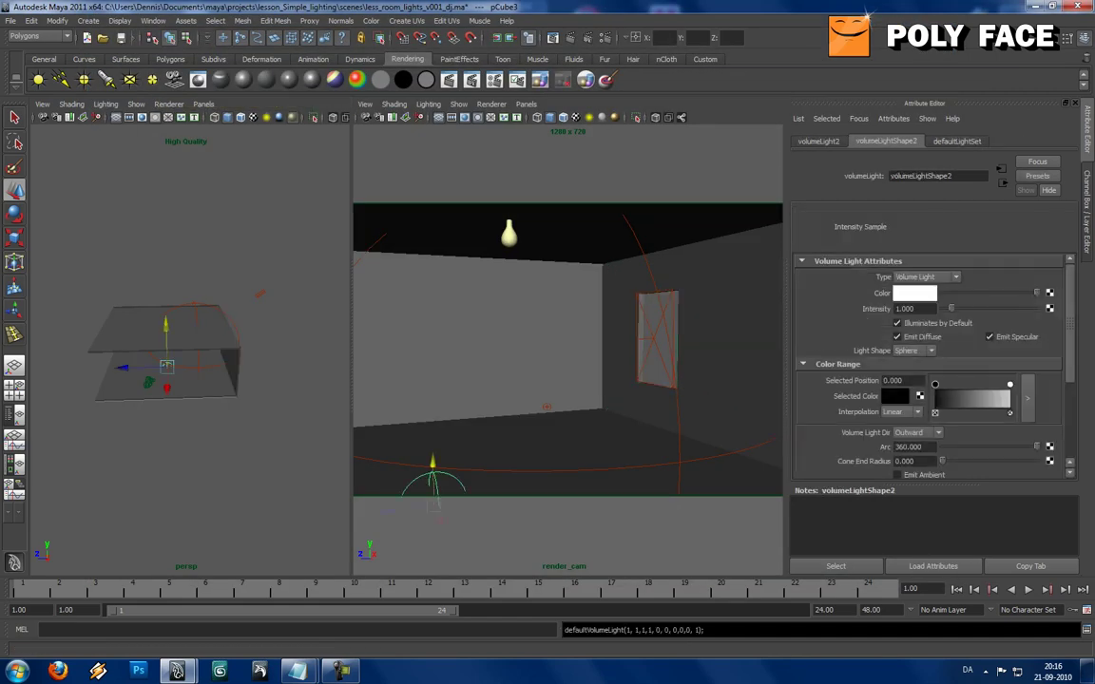
pyautogui.press('q')
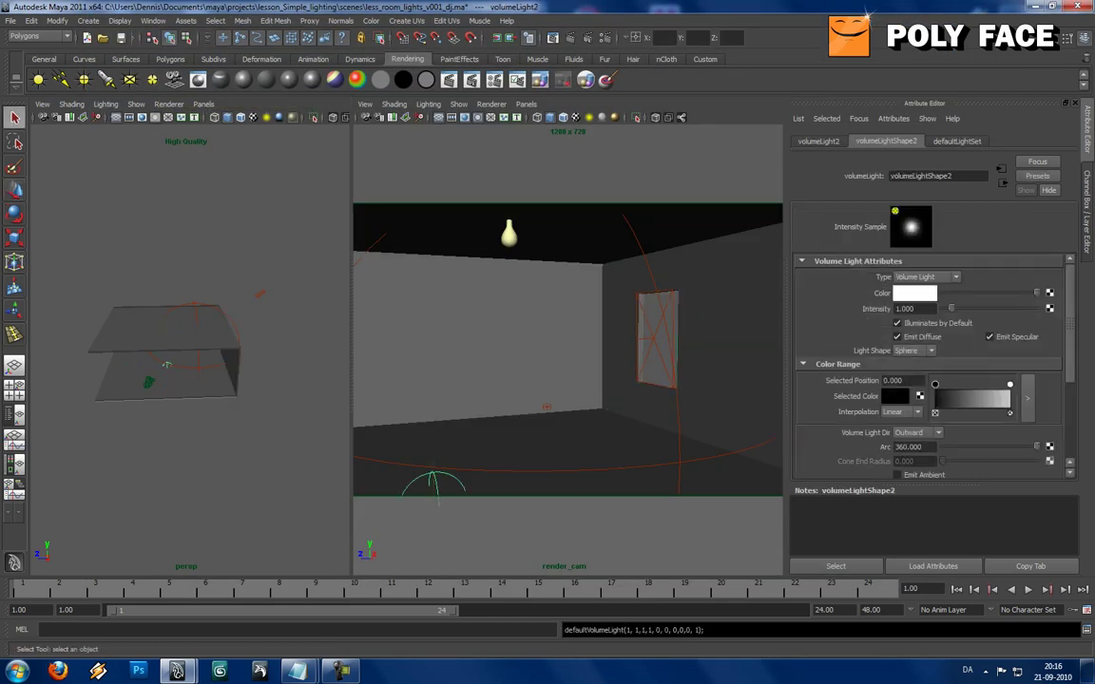
pyautogui.press('w')
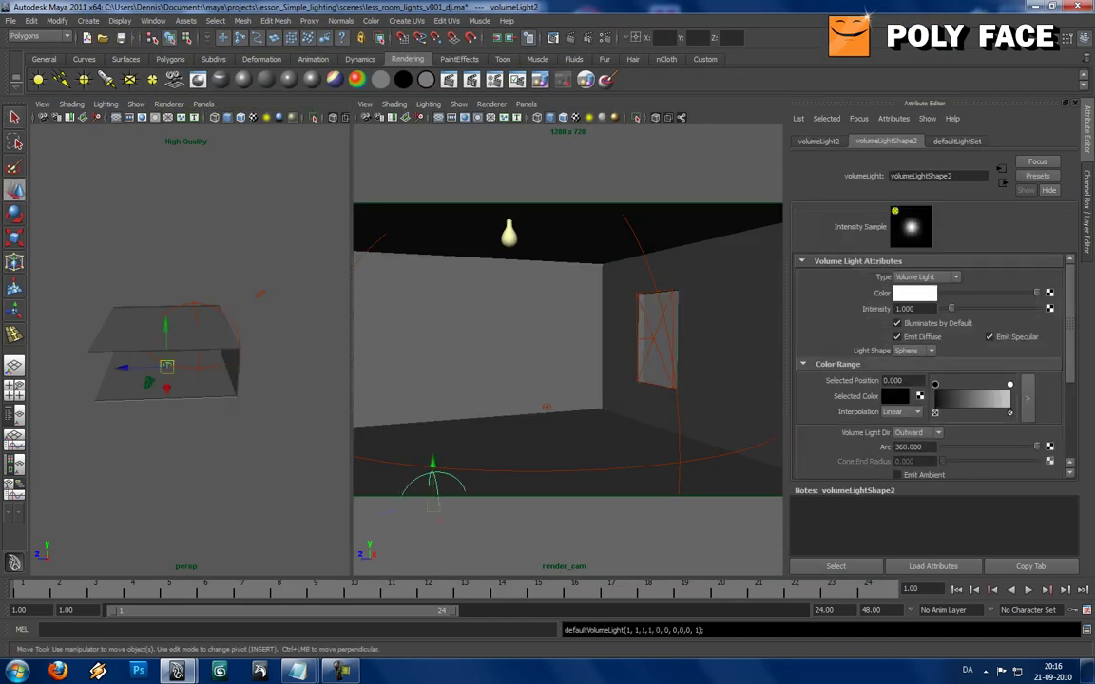
pyautogui.moveTo(433, 463); pyautogui.dragTo(430, 210)
pyautogui.moveTo(385, 252); pyautogui.dragTo(485, 257)
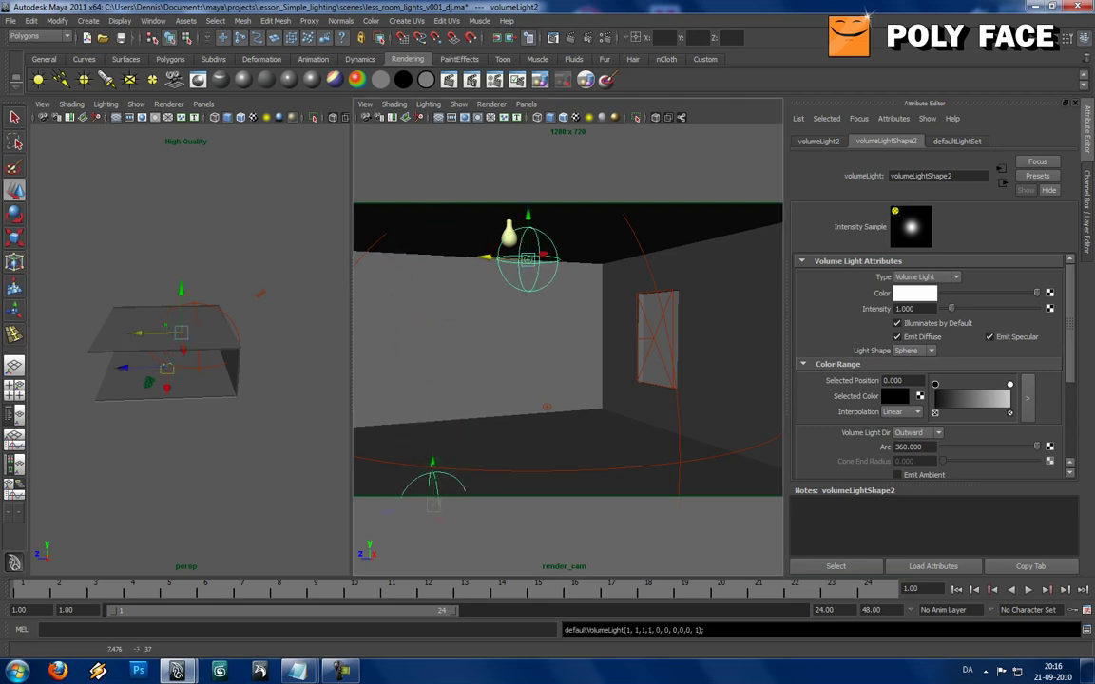
# Fine-tune the new volume light's position so that its center sits inside the lower part of the light bulb
pyautogui.press('f')
pyautogui.keyDown('alt'); pyautogui.moveTo(114, 356); pyautogui.dragTo(163, 349); pyautogui.keyUp('alt')
pyautogui.moveTo(116, 305); pyautogui.dragTo(112, 251)
pyautogui.keyDown('alt'); pyautogui.moveTo(112, 251); pyautogui.dragTo(73, 253); pyautogui.keyUp('alt')
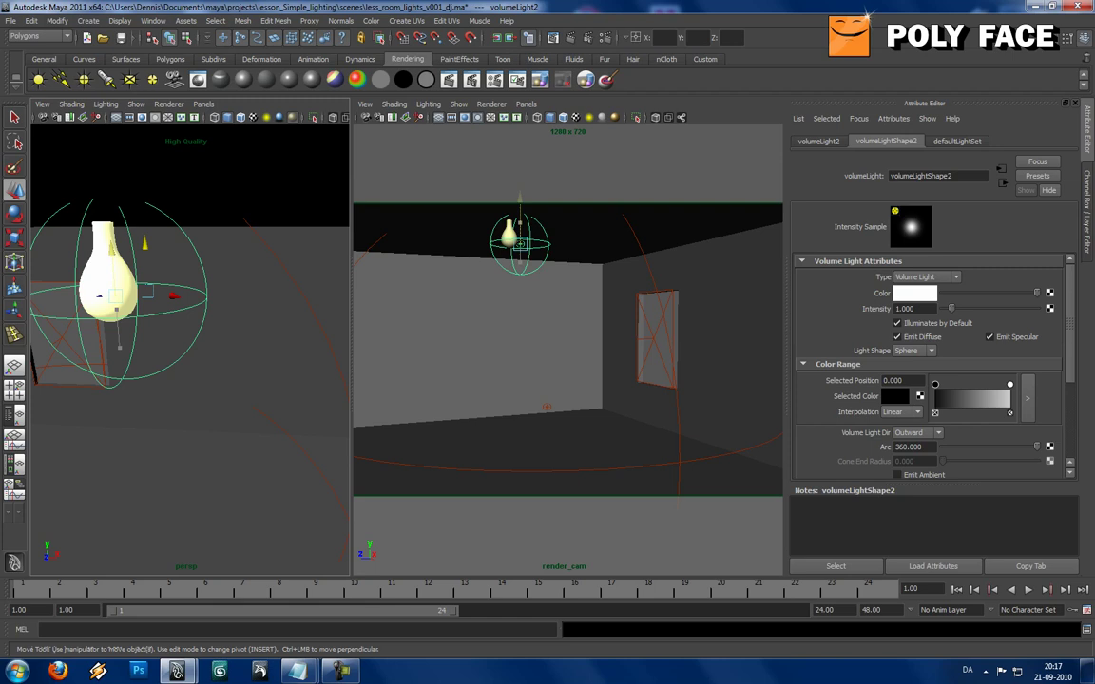
pyautogui.moveTo(101, 295); pyautogui.dragTo(78, 299)
# Scale the bulb's volume light up uniformly until its sphere encloses most of the room
pyautogui.press('r')
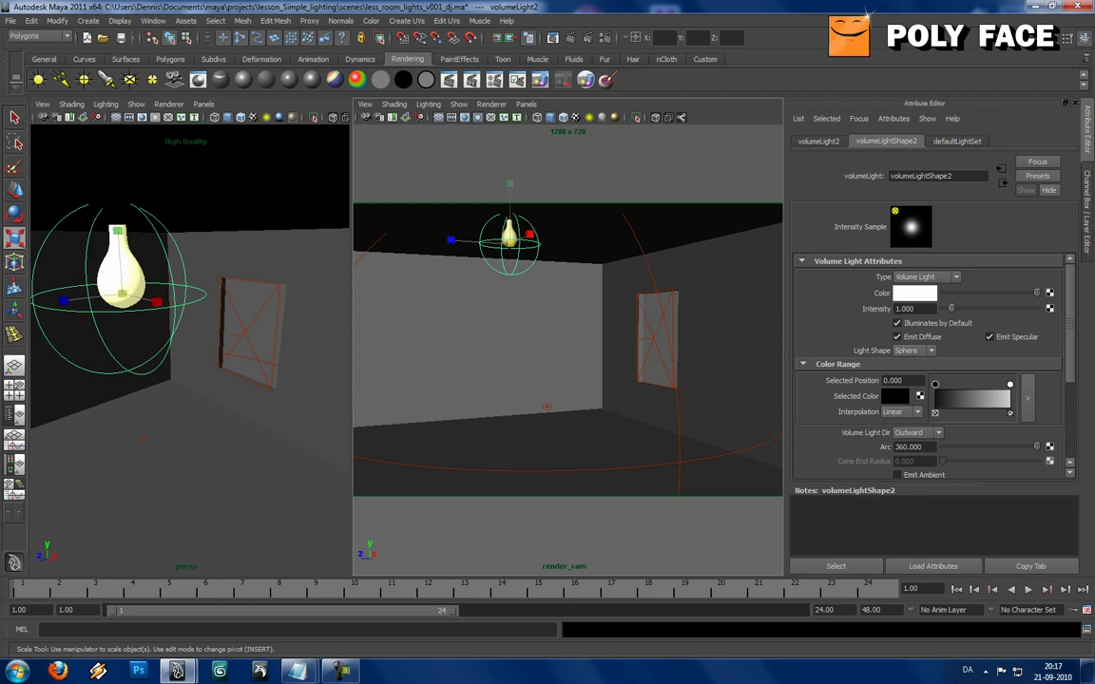
pyautogui.moveTo(509, 244); pyautogui.dragTo(746, 243)
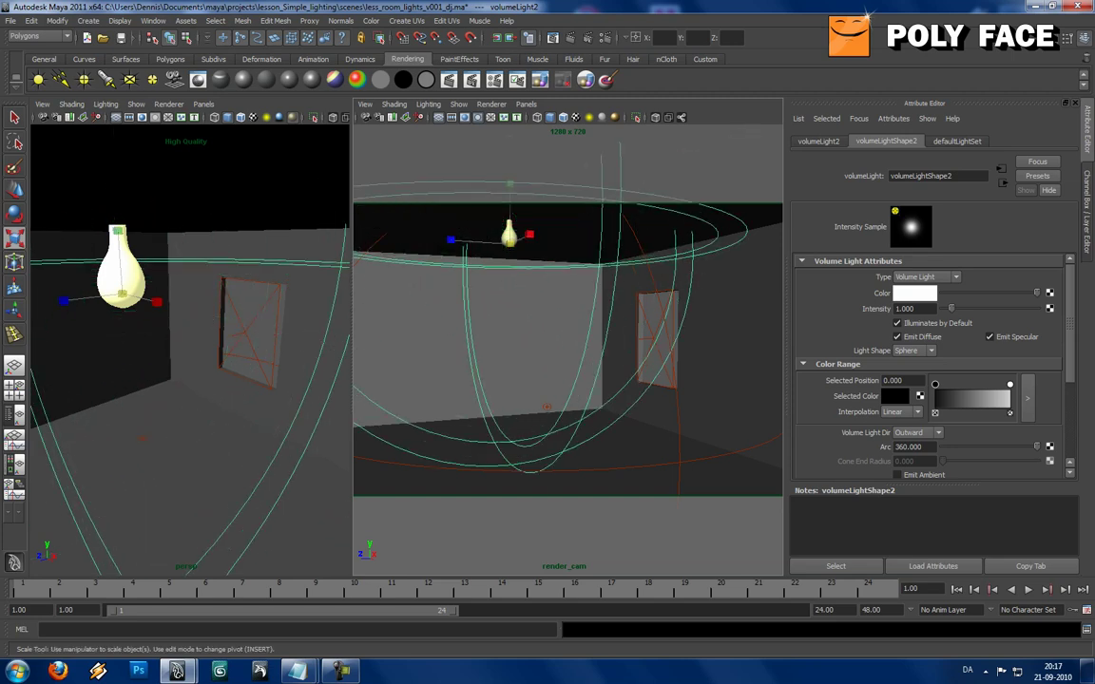
pyautogui.moveTo(599, 238); pyautogui.dragTo(744, 238)
# Tint the bulb's volume light pale yellow by lowering its blue component, and deselect the light
pyautogui.click(914, 292)
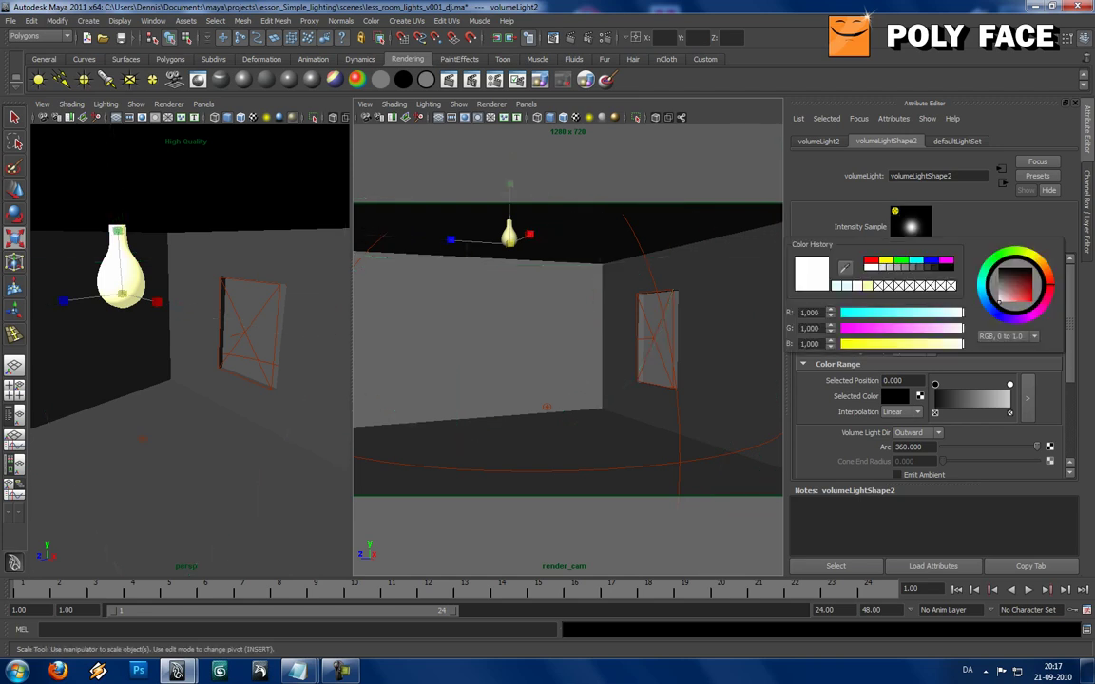
pyautogui.moveTo(961, 344); pyautogui.dragTo(937, 344)
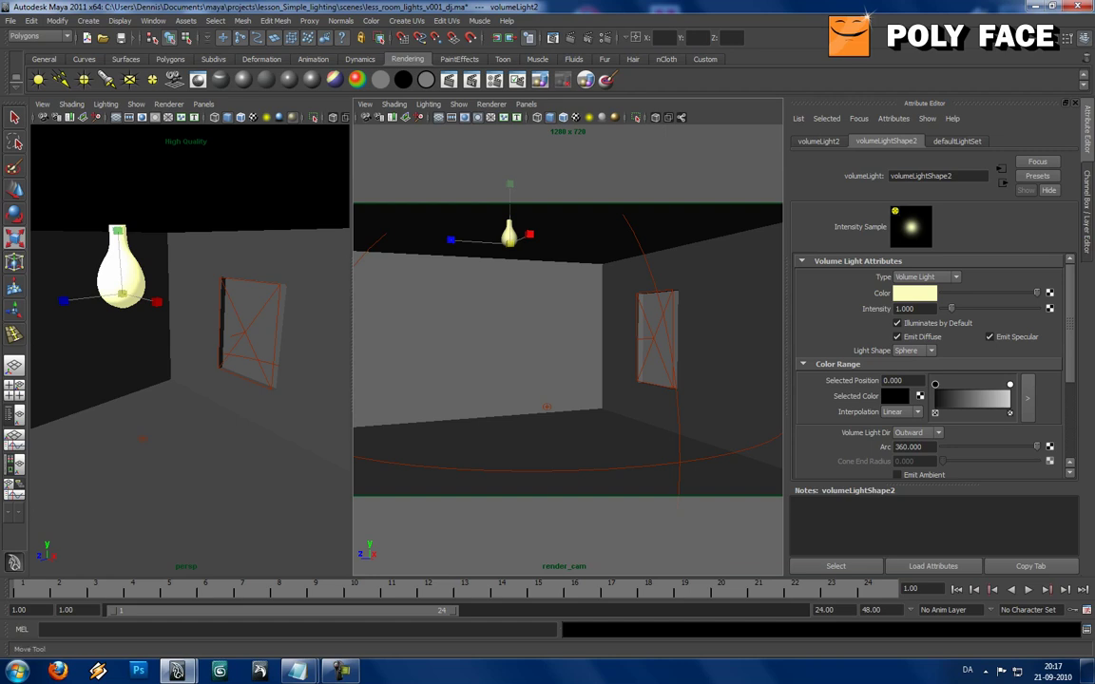
pyautogui.click(15, 190)
pyautogui.click(456, 333)
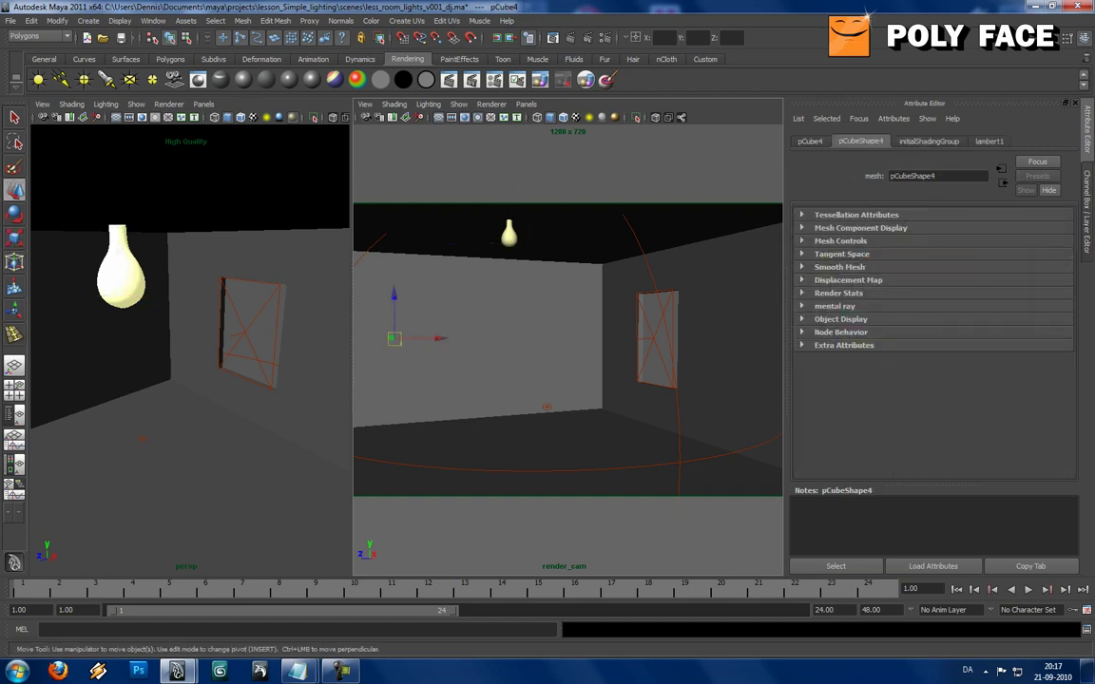
# Reselect the bulb's volume light and enable ray trace shadows for it
pyautogui.scroll(-5, 180, 366)
pyautogui.click(166, 393)
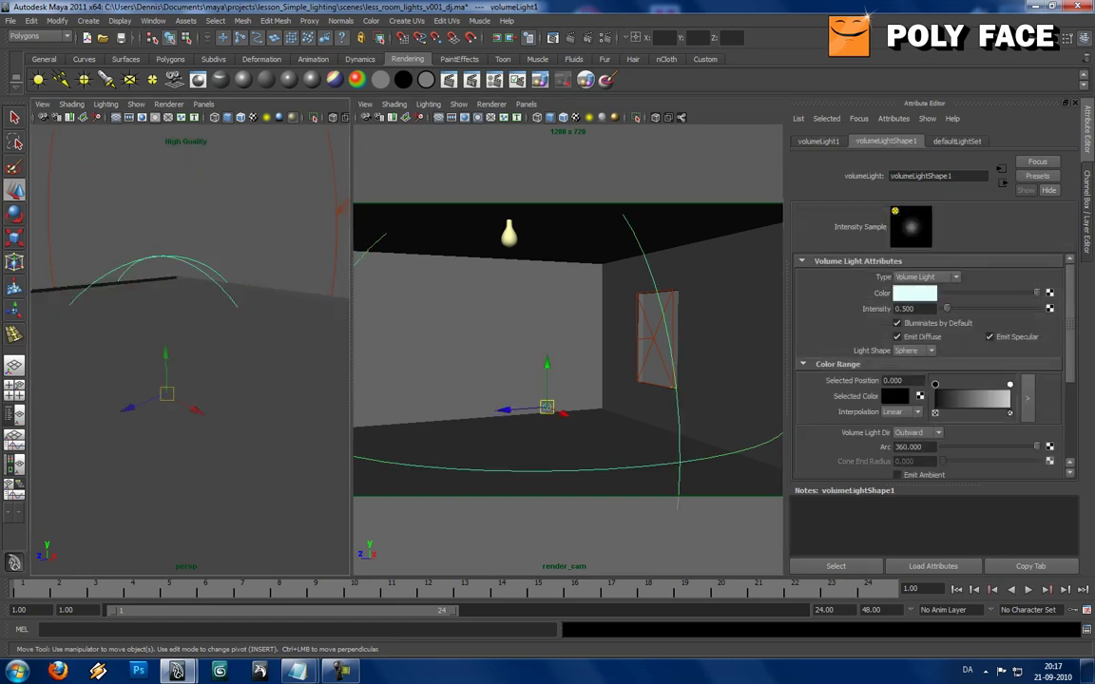
pyautogui.click(190, 214)
pyautogui.press('a')
pyautogui.scroll(5, 185, 352)
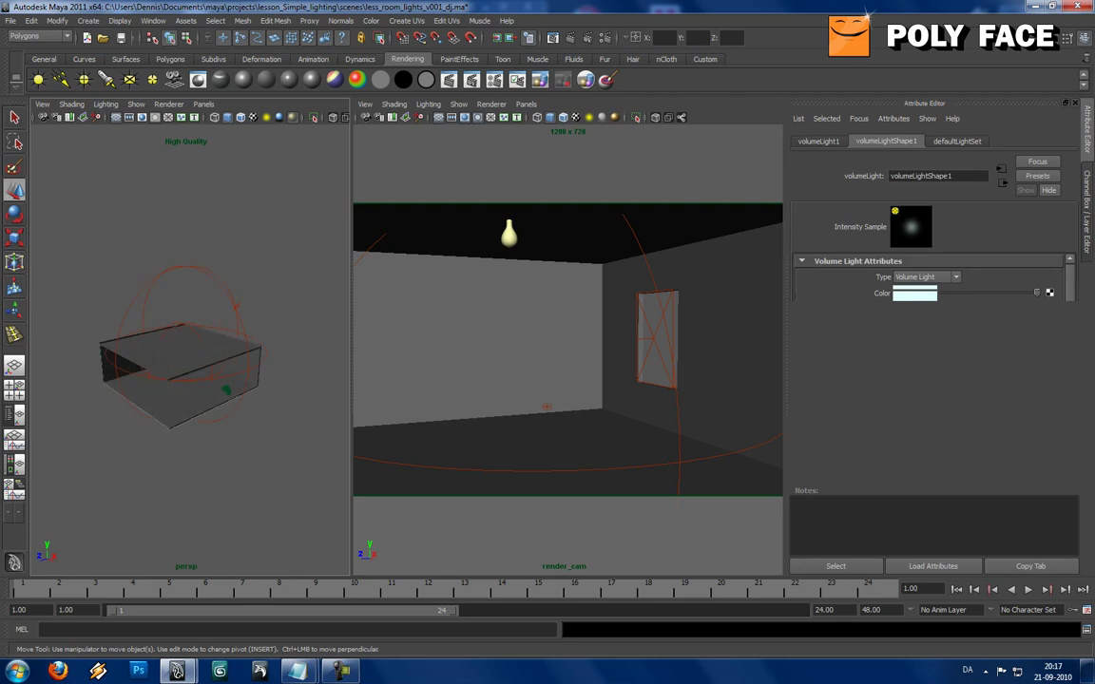
pyautogui.click(186, 267)
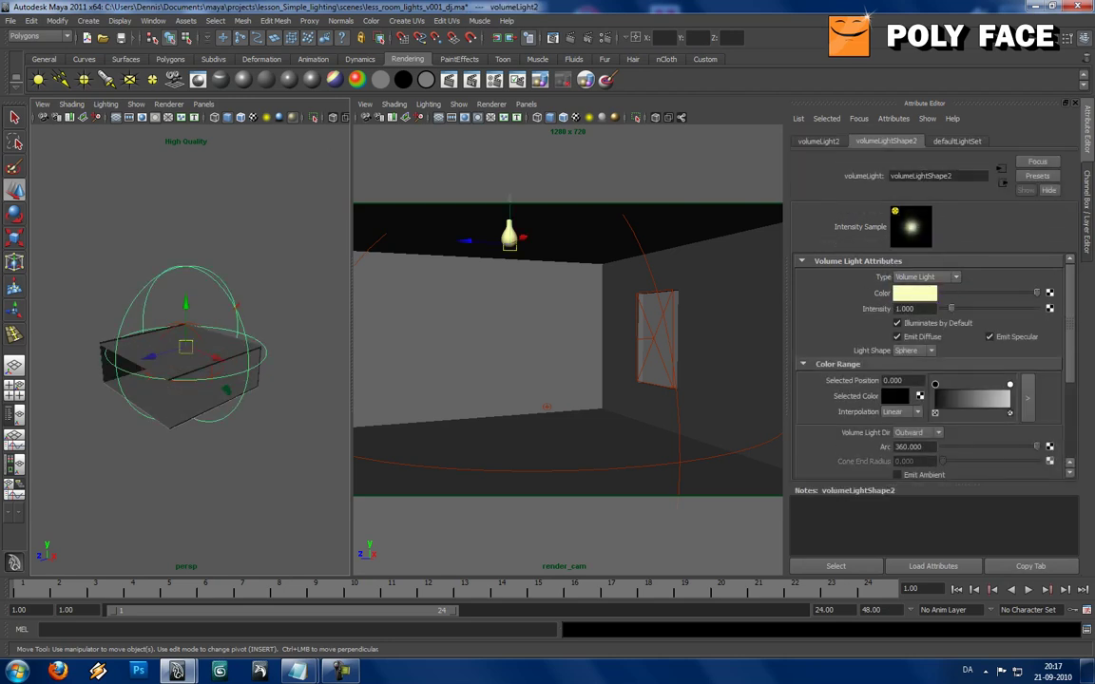
pyautogui.scroll(-5, 931, 366)
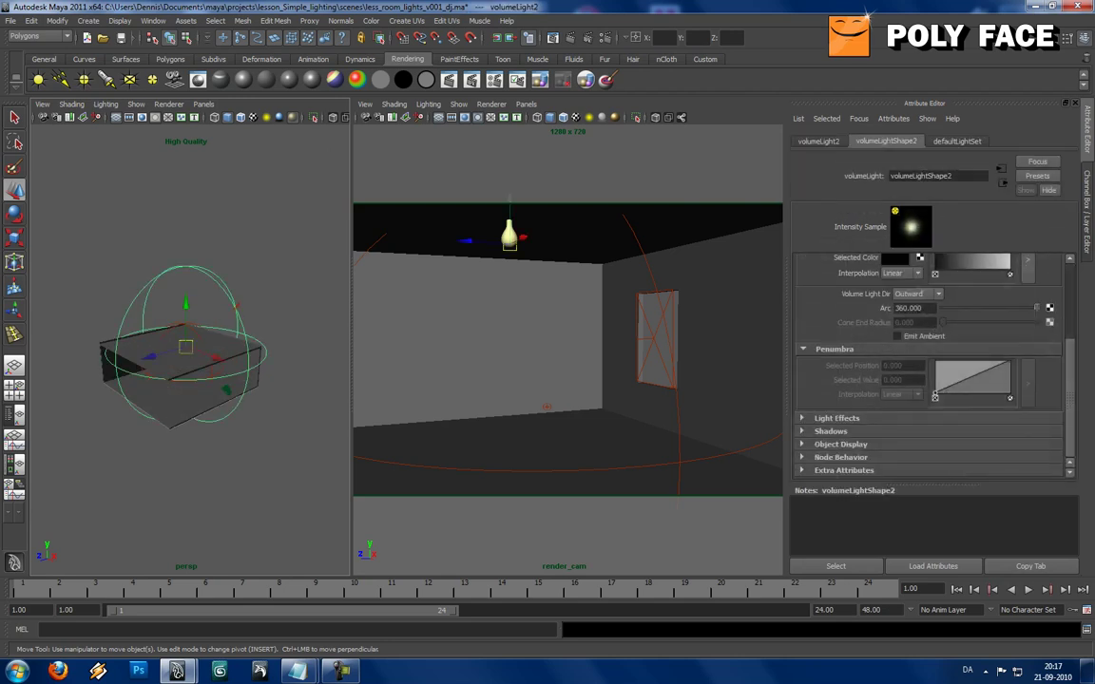
pyautogui.click(829, 431)
pyautogui.scroll(-6, 932, 380)
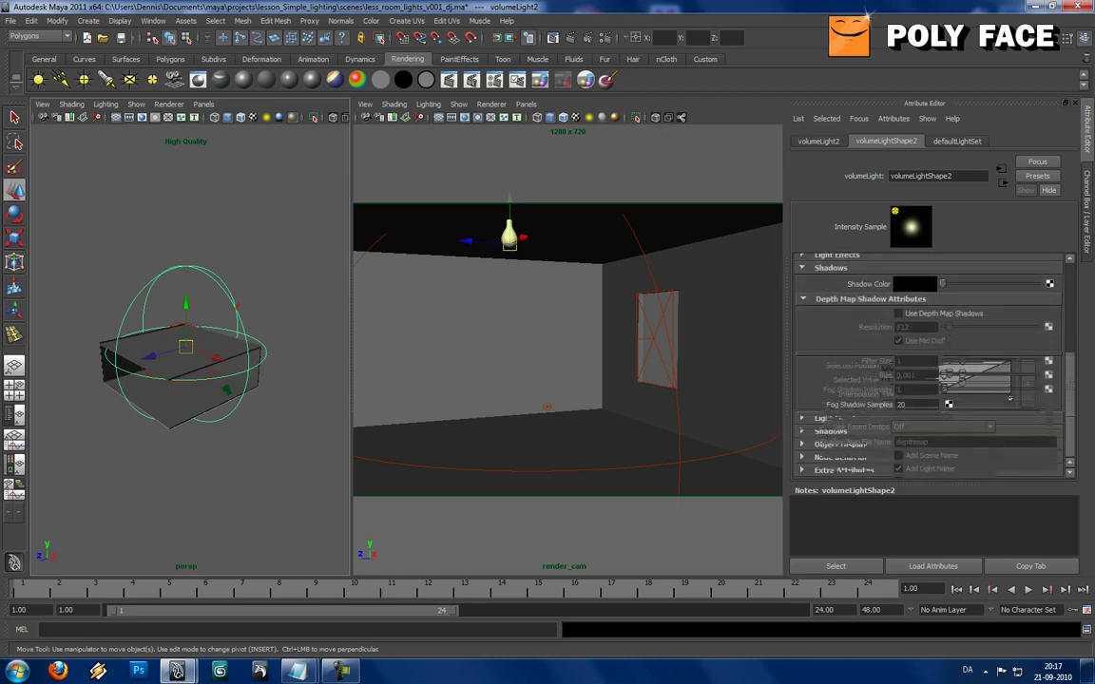
pyautogui.scroll(-5, 932, 380)
pyautogui.click(898, 385)
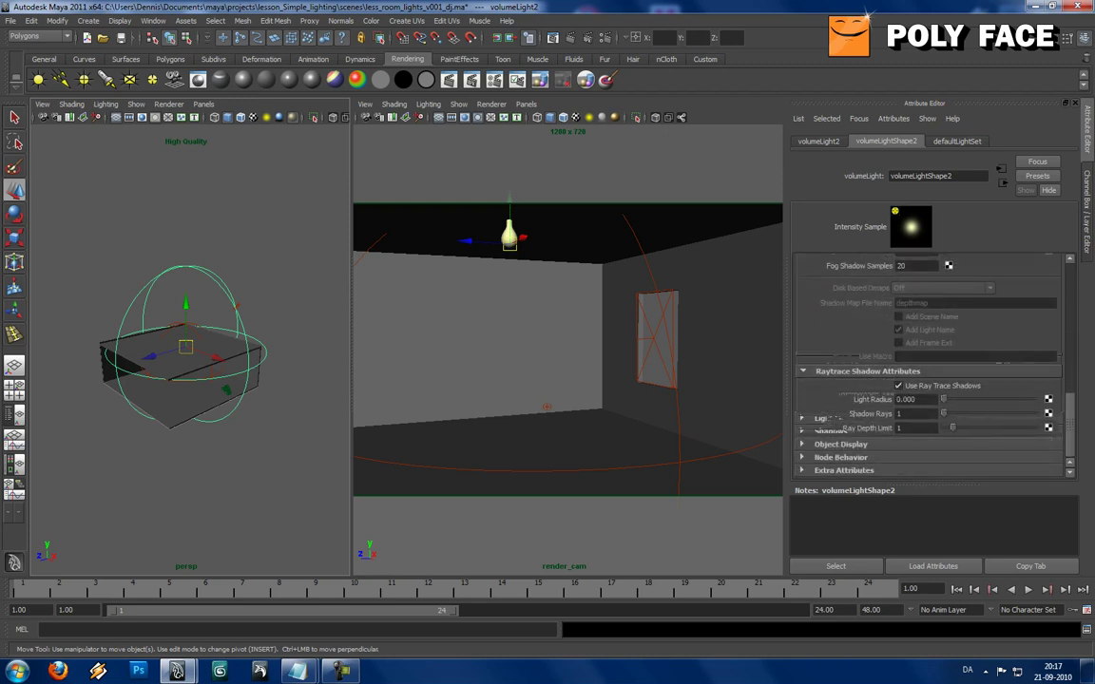
# Set the bulb light's ray trace shadows to a light radius of 2 and 24 shadow rays
pyautogui.click(920, 400)
pyautogui.write('2')
pyautogui.press('Tab')
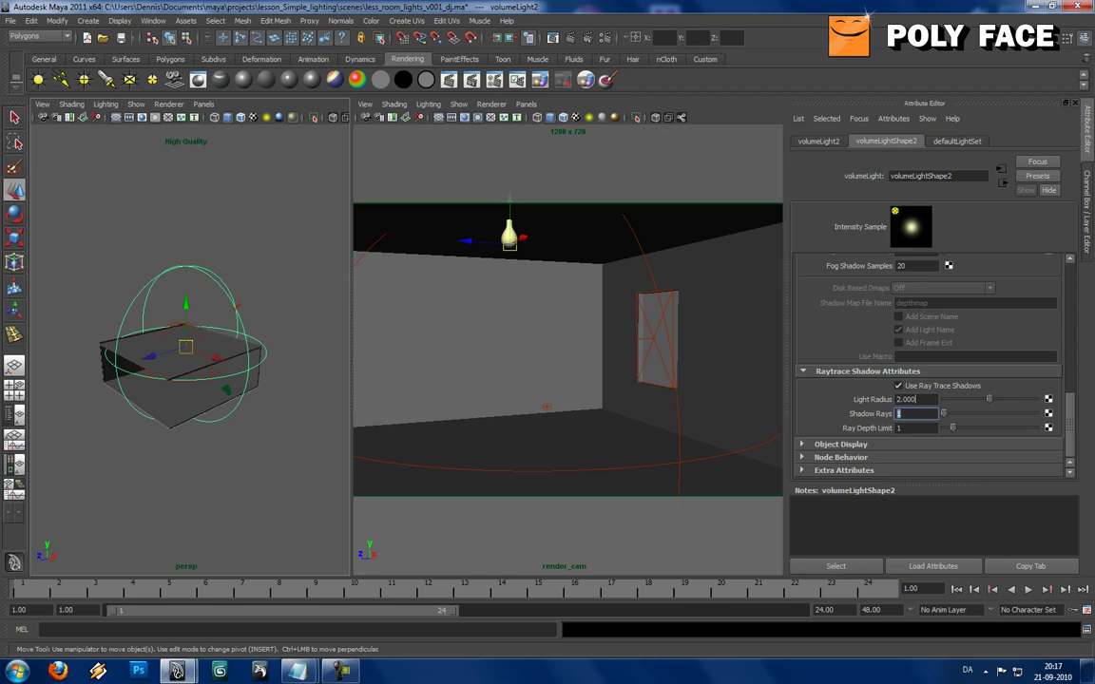
pyautogui.press('Tab')
# Render the current frame with mental ray to check the bulb lighting, and close the render
pyautogui.click(485, 333)
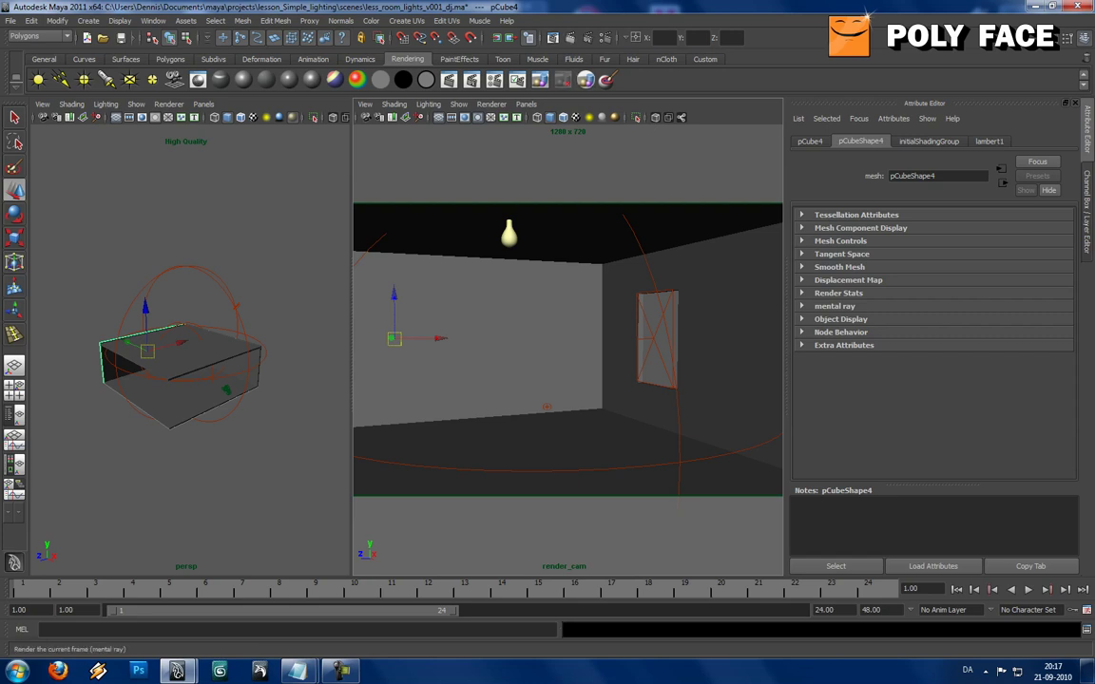
pyautogui.click(496, 38)
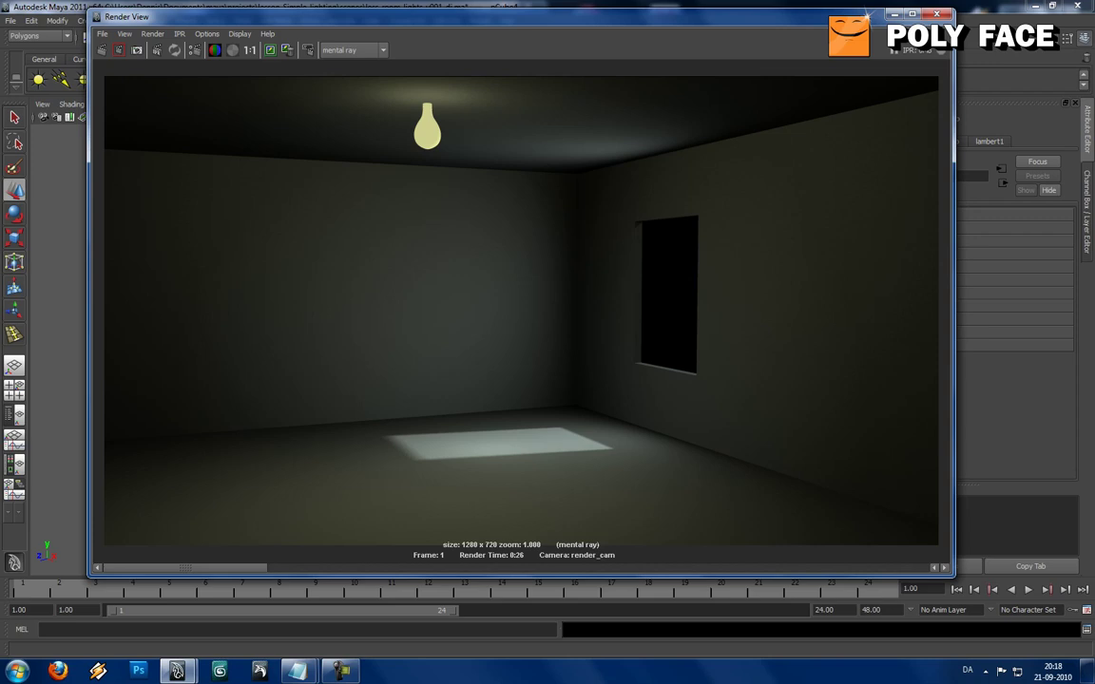
pyautogui.click(937, 14)
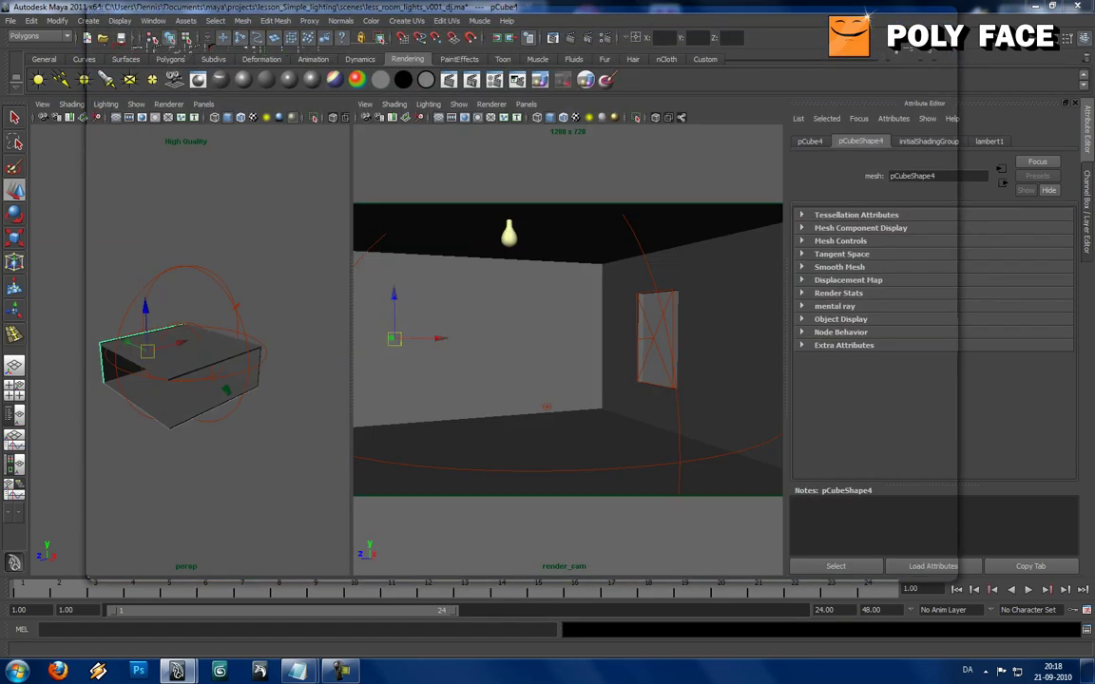
# Select the bulb's volume light and review its color, intensity and shadow attributes
pyautogui.click(223, 284)
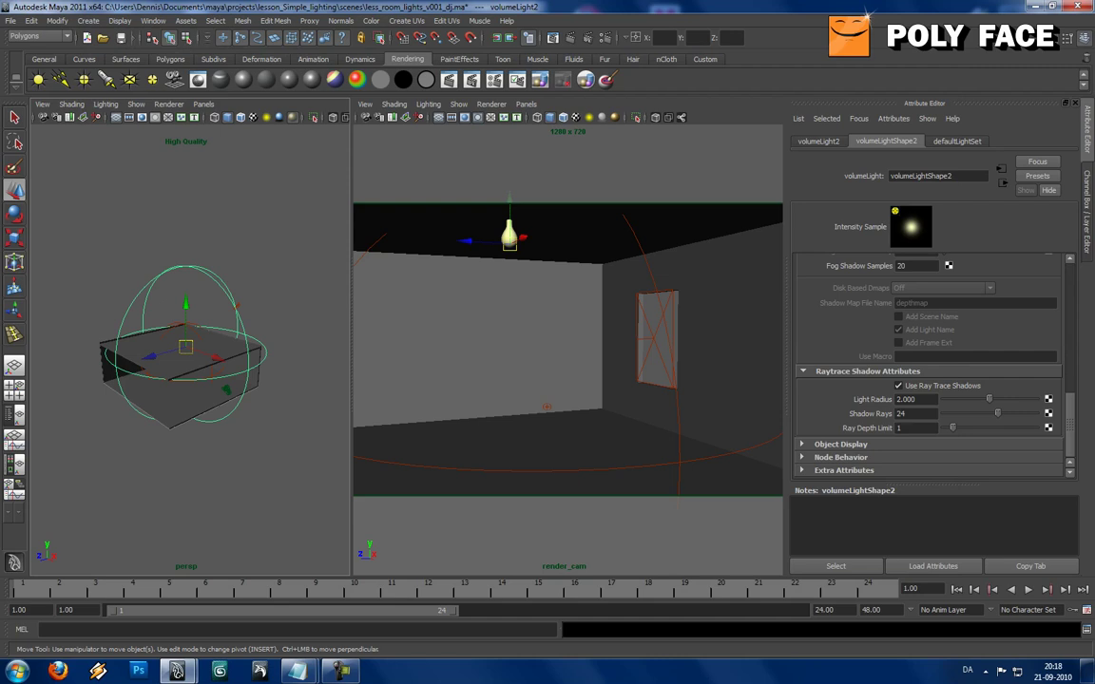
pyautogui.scroll(10, 932, 371)
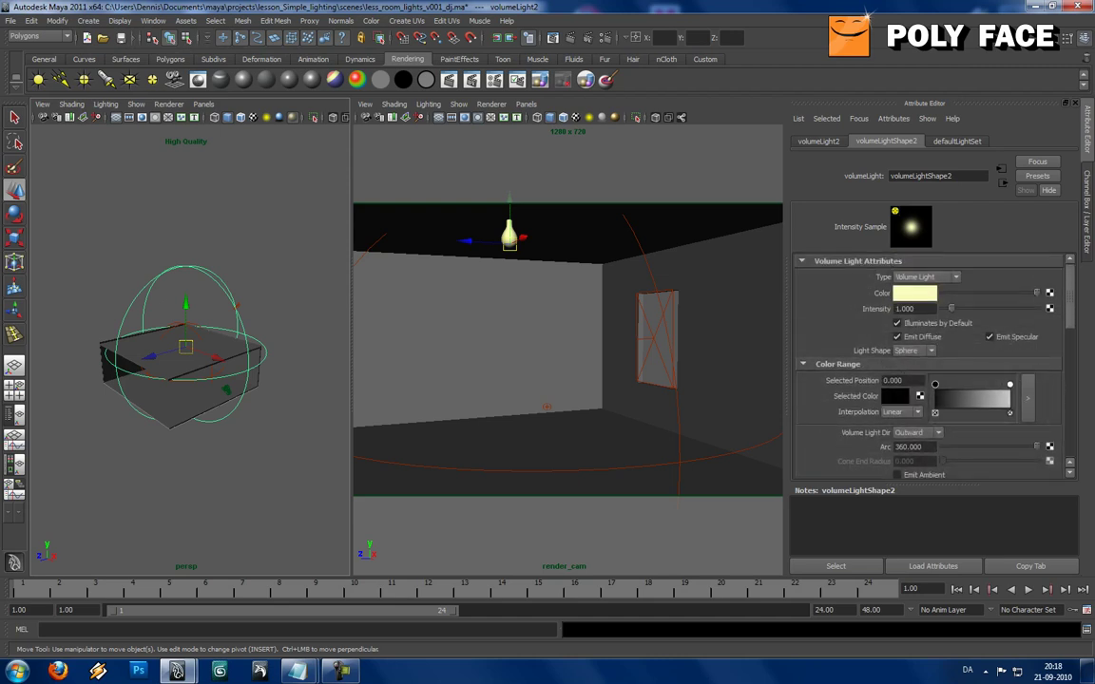
pyautogui.scroll(-3, 931, 370)
pyautogui.scroll(3, 931, 370)
# Examine the mental ray render settings for quality, features, passes and common output, and close them
pyautogui.click(542, 34)
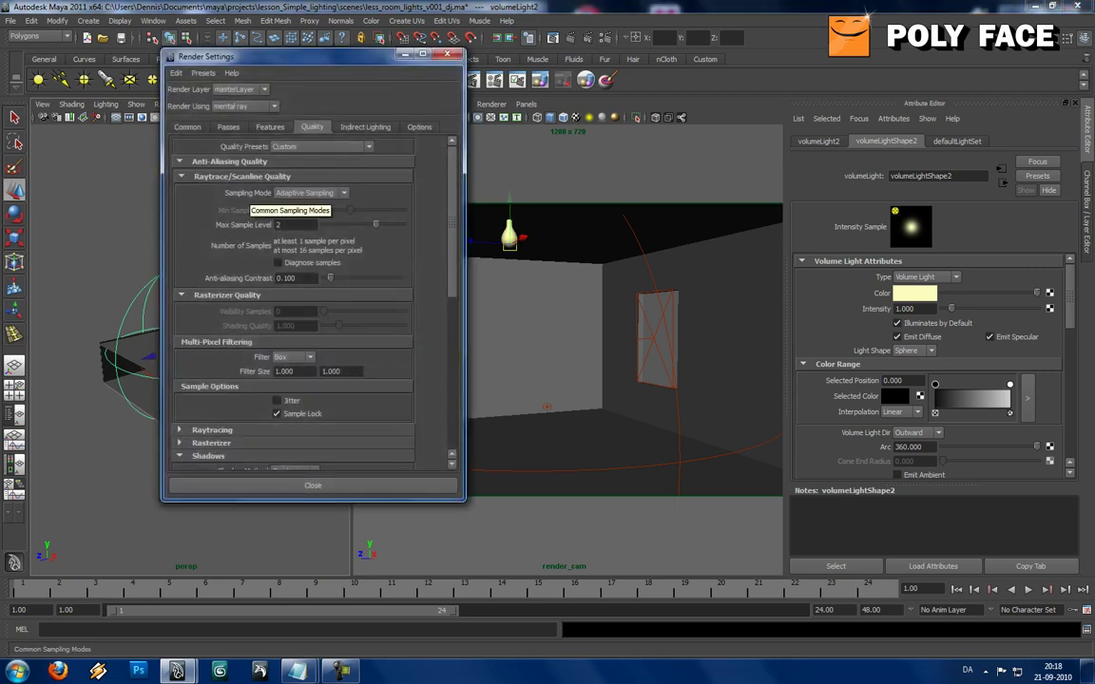
pyautogui.scroll(-5, 242, 210)
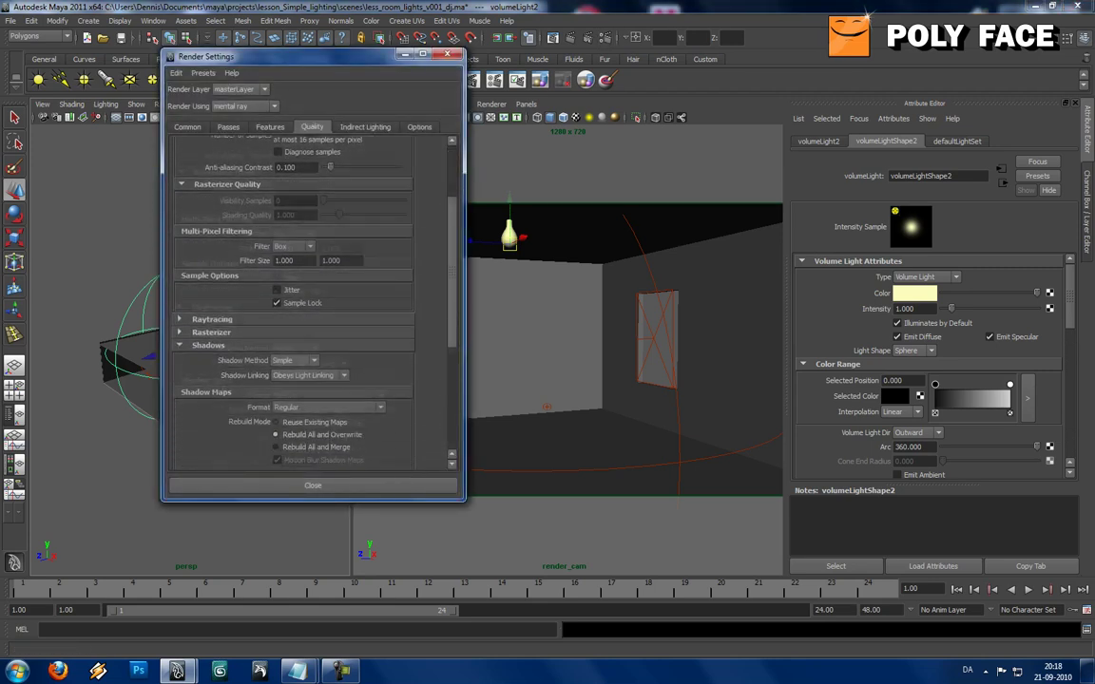
pyautogui.scroll(-6, 285, 285)
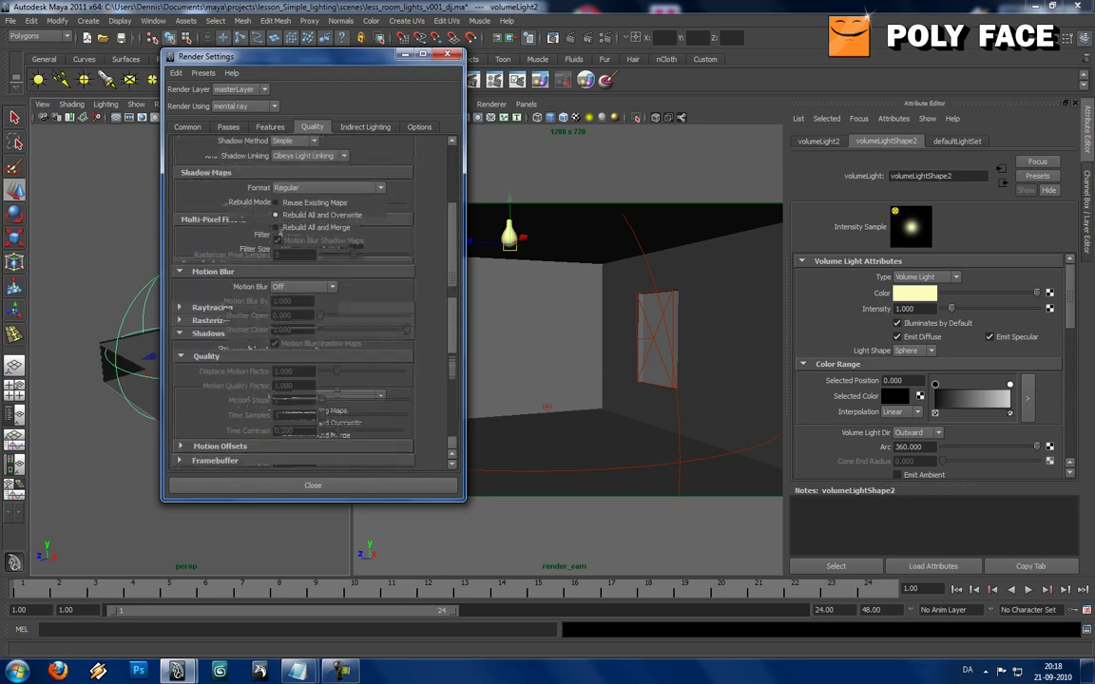
pyautogui.scroll(10, 294, 295)
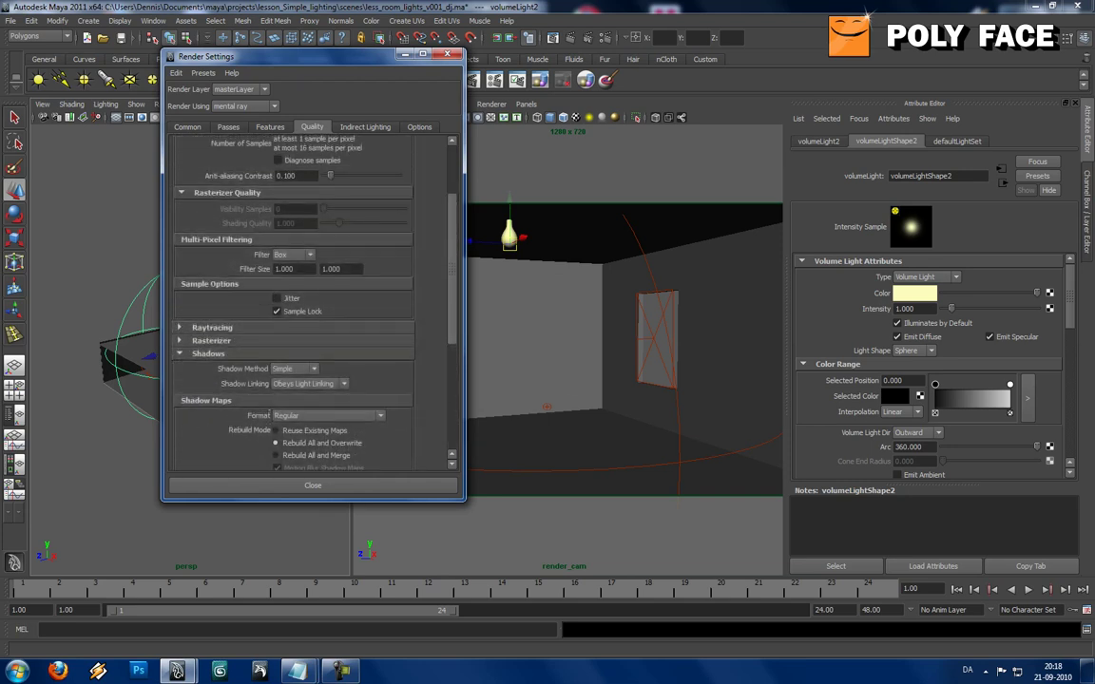
pyautogui.click(269, 128)
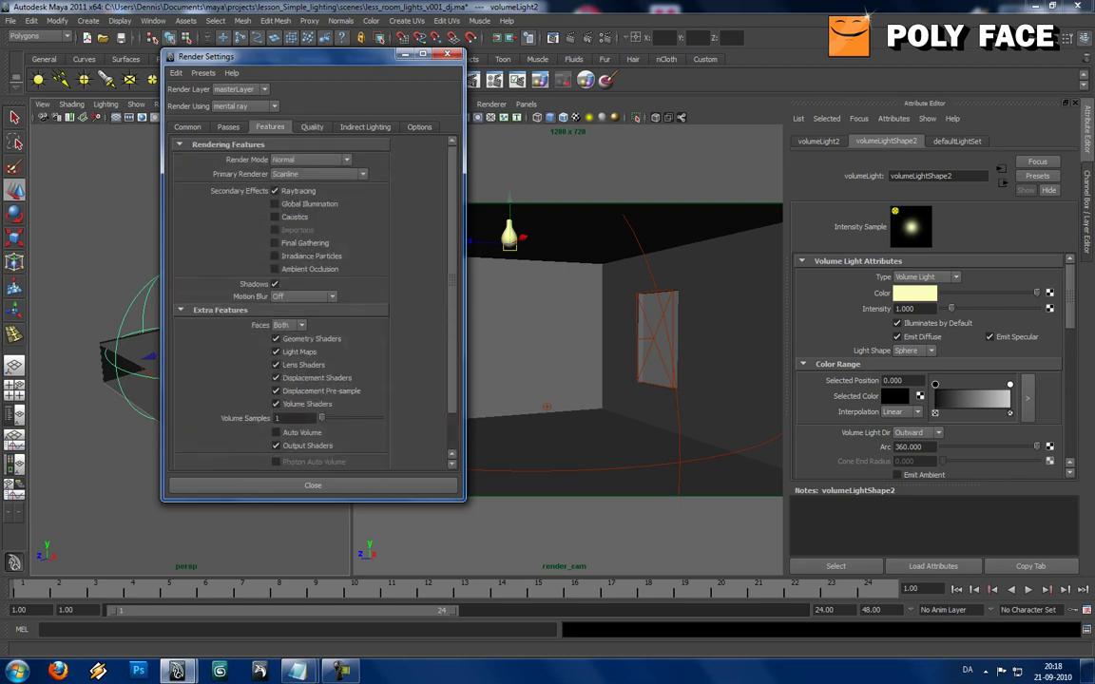
pyautogui.scroll(-3, 295, 304)
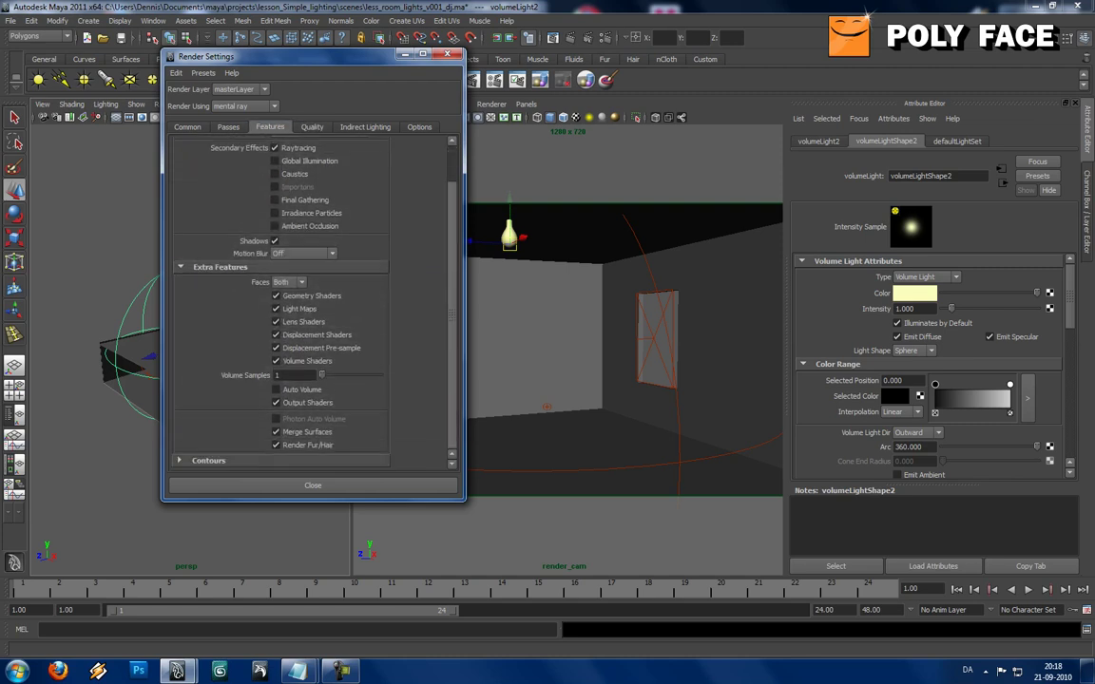
pyautogui.scroll(3, 295, 304)
pyautogui.click(228, 128)
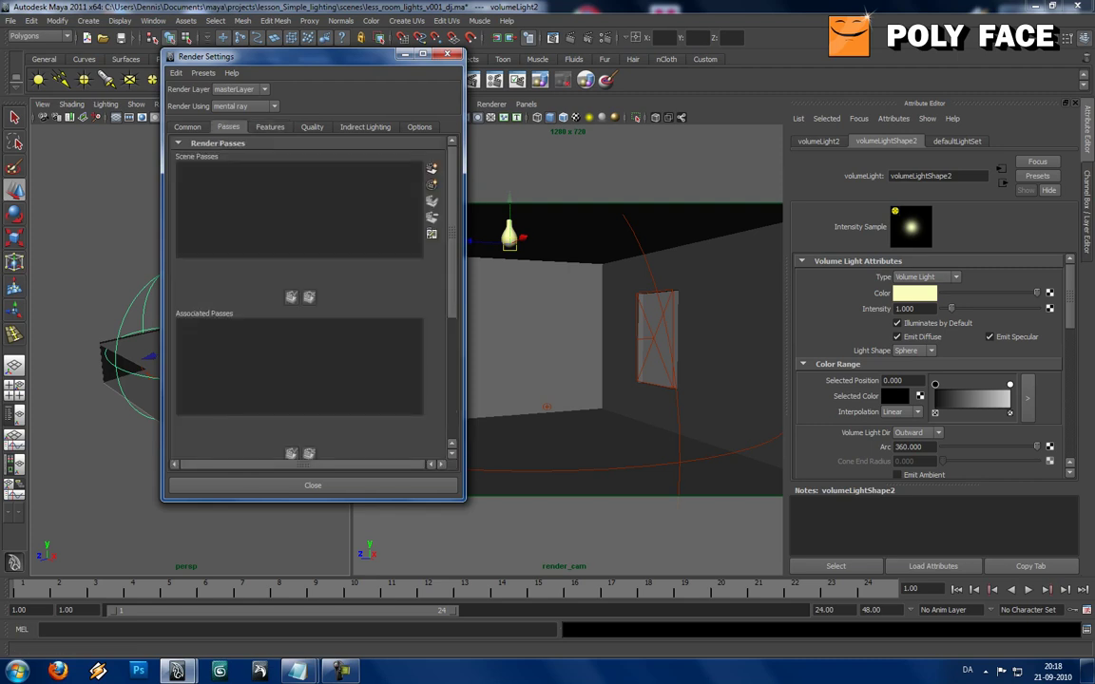
pyautogui.click(188, 127)
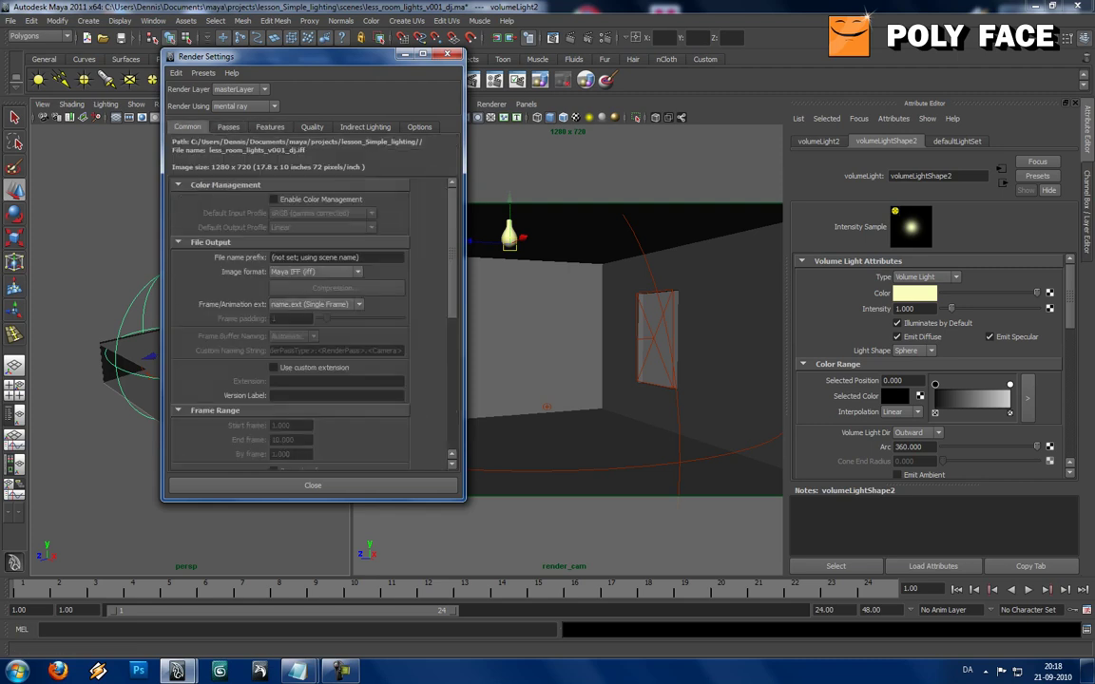
pyautogui.click(270, 128)
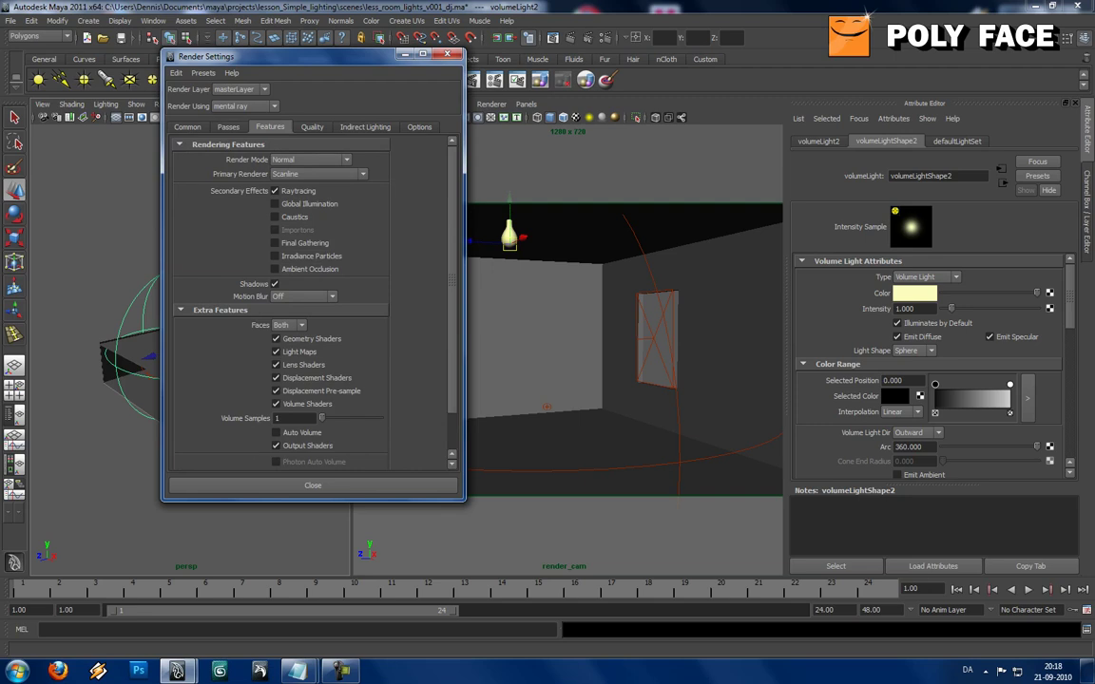
pyautogui.click(187, 126)
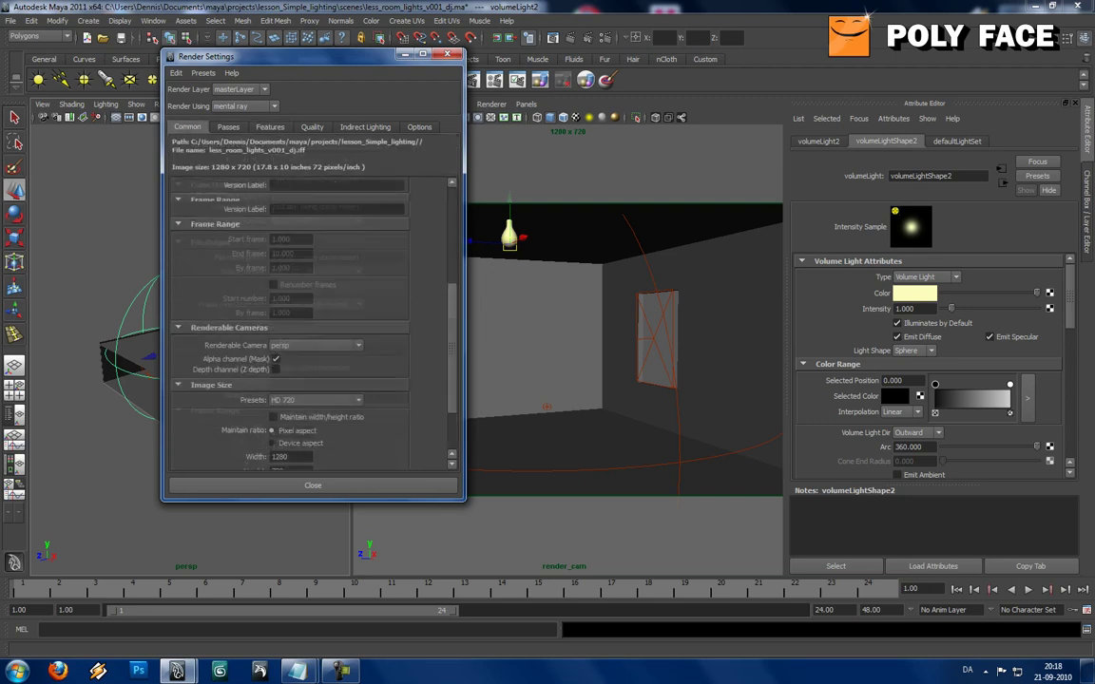
pyautogui.click(312, 127)
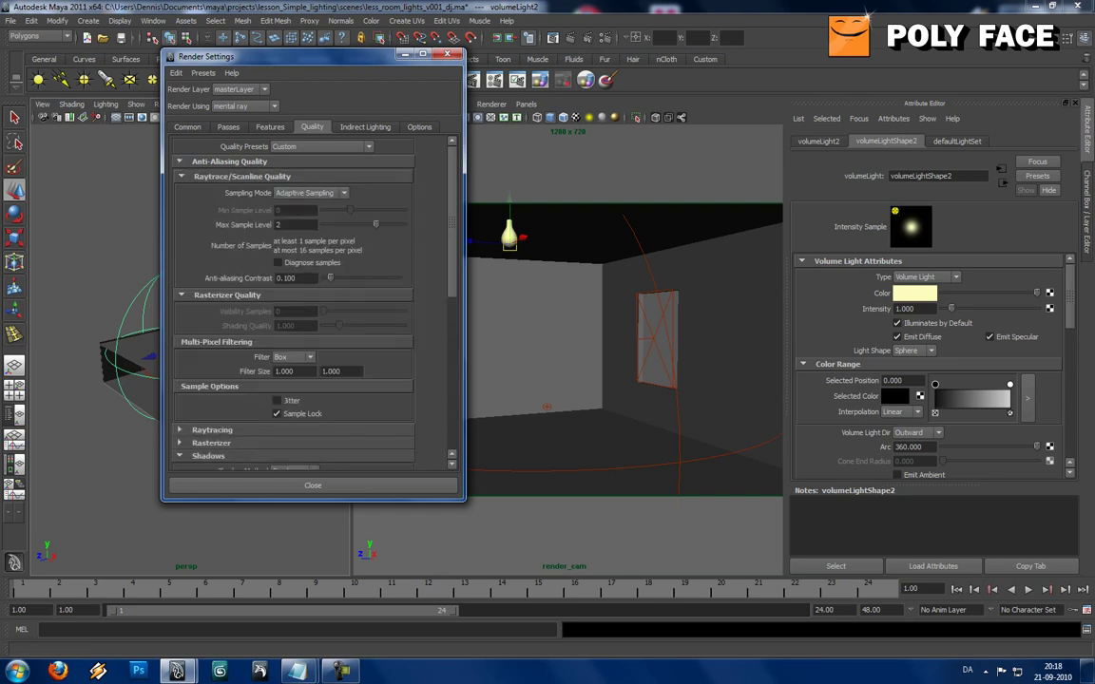
pyautogui.scroll(-10, 294, 304)
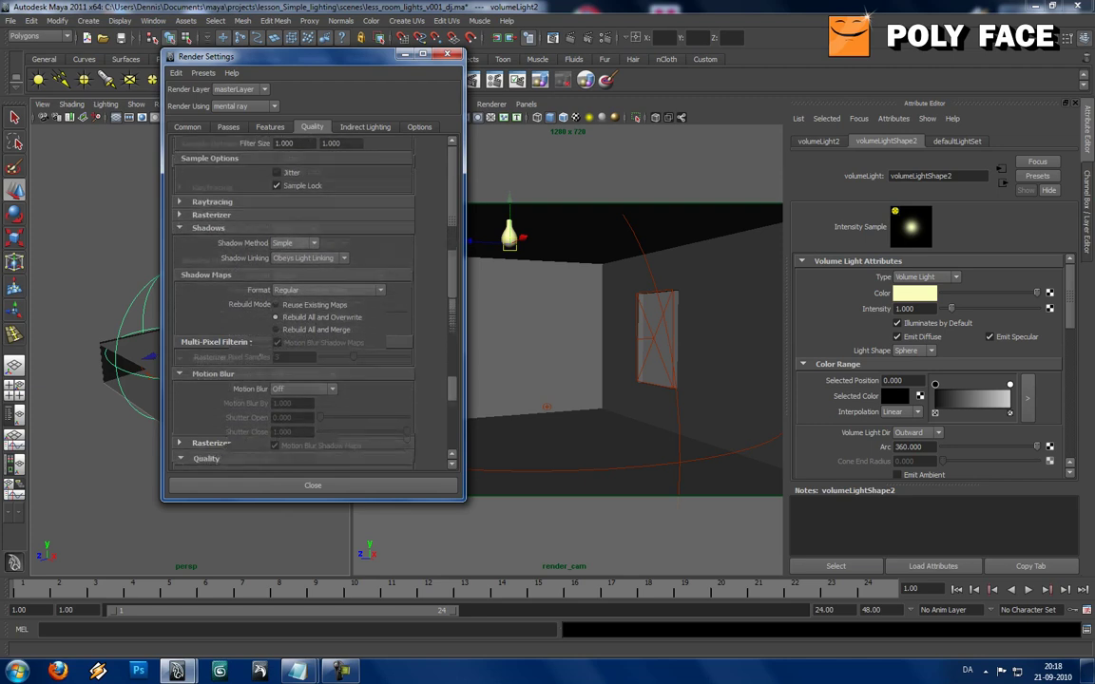
pyautogui.scroll(-3, 253, 342)
pyautogui.click(447, 55)
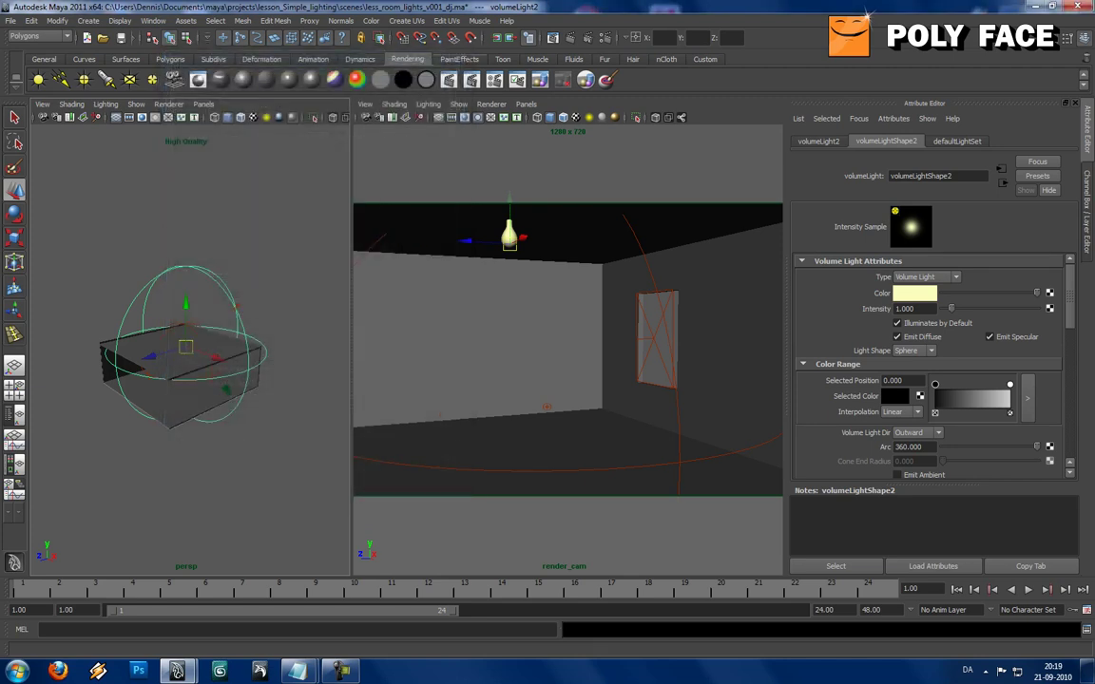
# Create a polygon plane on the ground at about X 5.8, Z 3.0 and prepare to rotate it
pyautogui.click(818, 142)
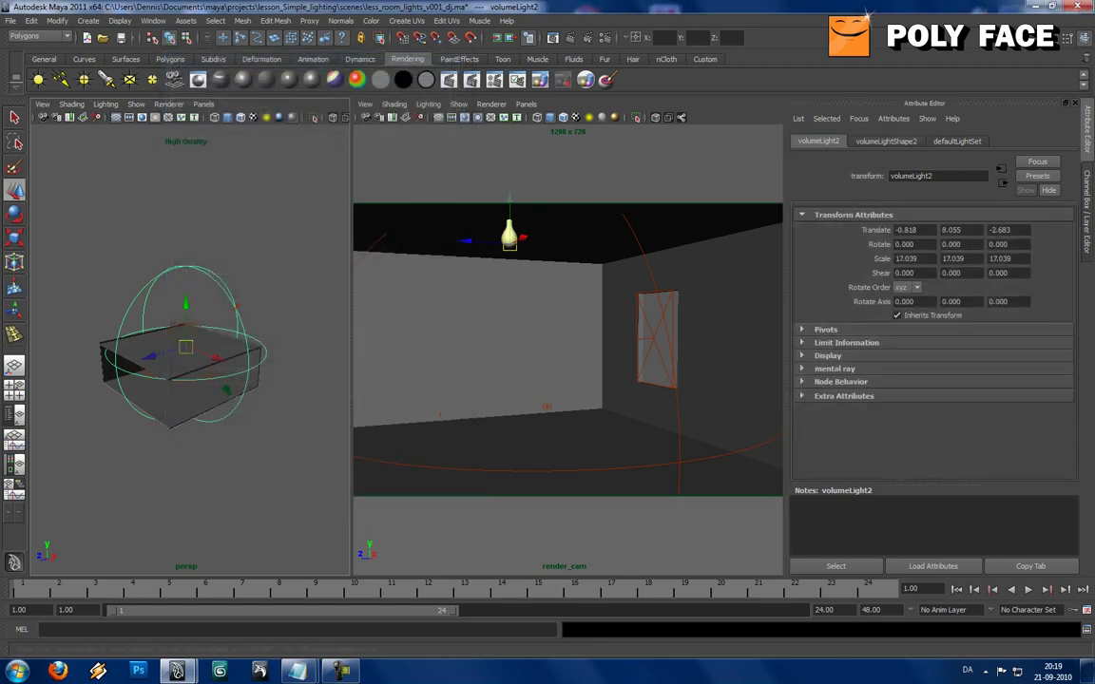
pyautogui.click(125, 58)
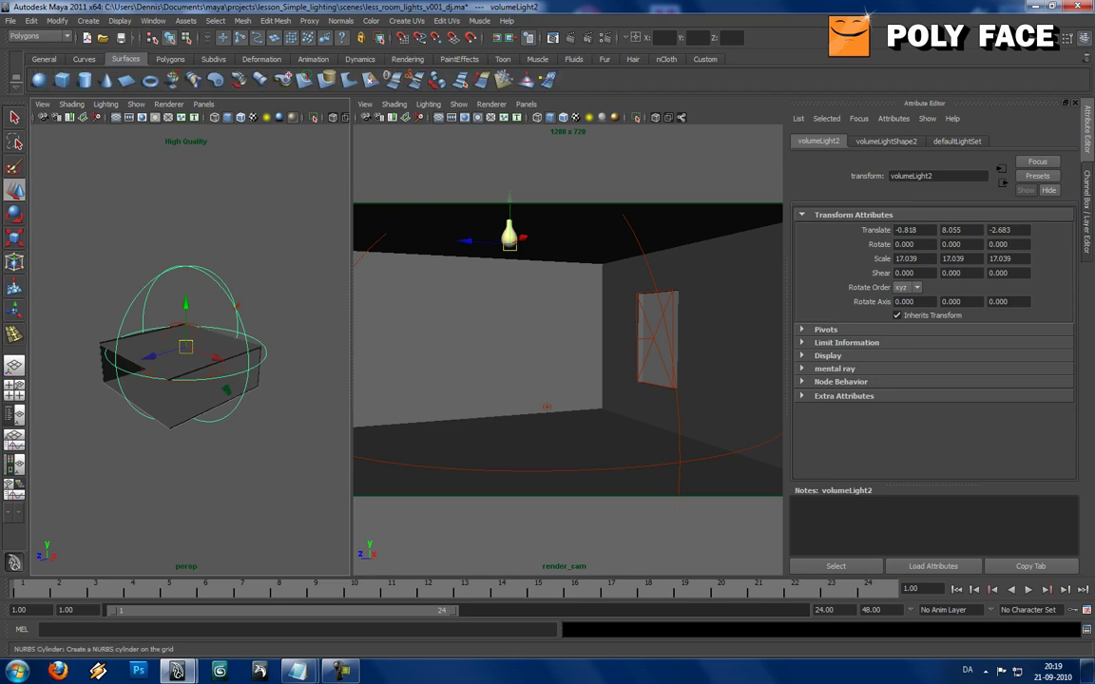
pyautogui.click(170, 59)
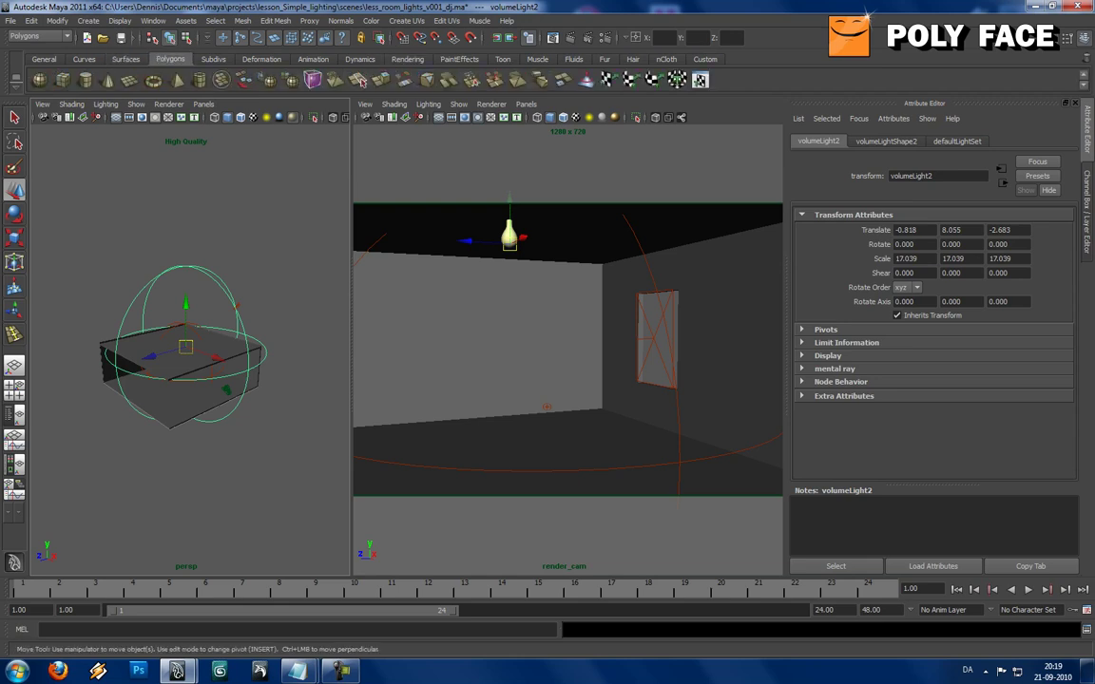
pyautogui.click(129, 80)
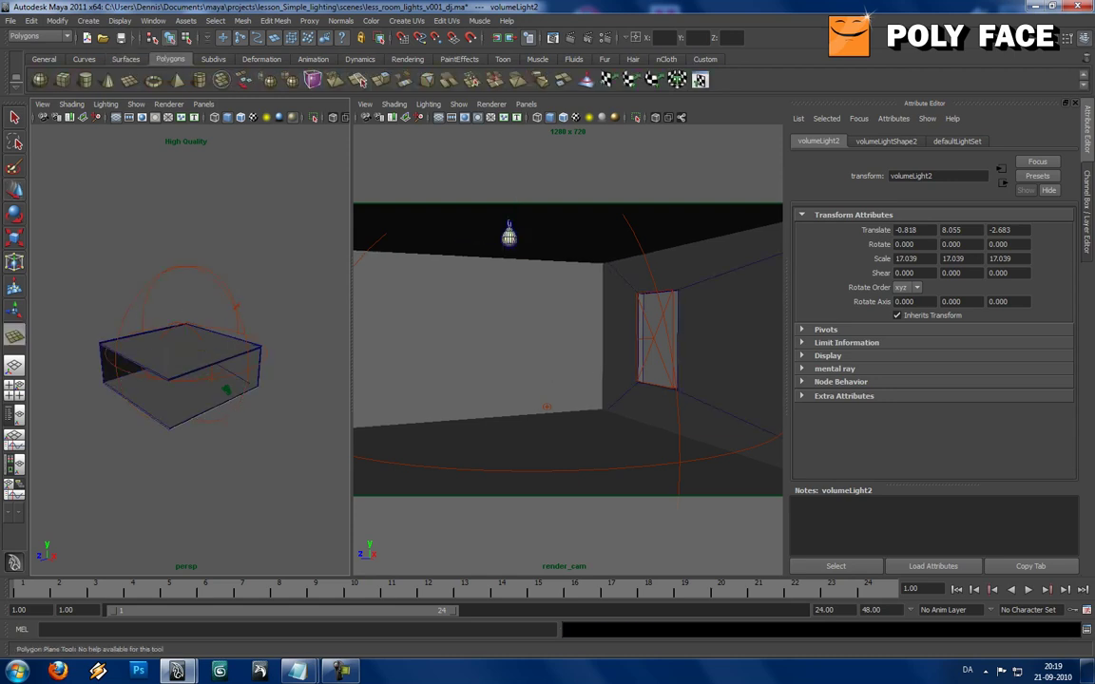
pyautogui.click(186, 401)
pyautogui.press('e')
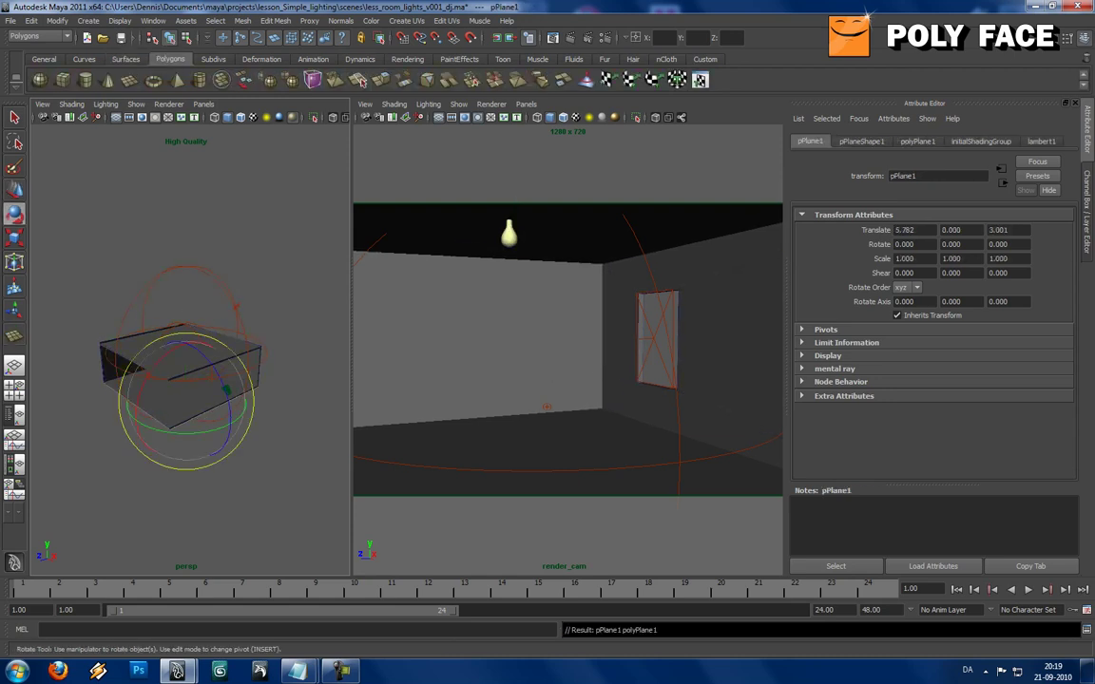
pyautogui.moveTo(164, 354); pyautogui.dragTo(136, 421)
pyautogui.hotkey('ctrl', 'z')
pyautogui.hotkey('ctrl', 'z')
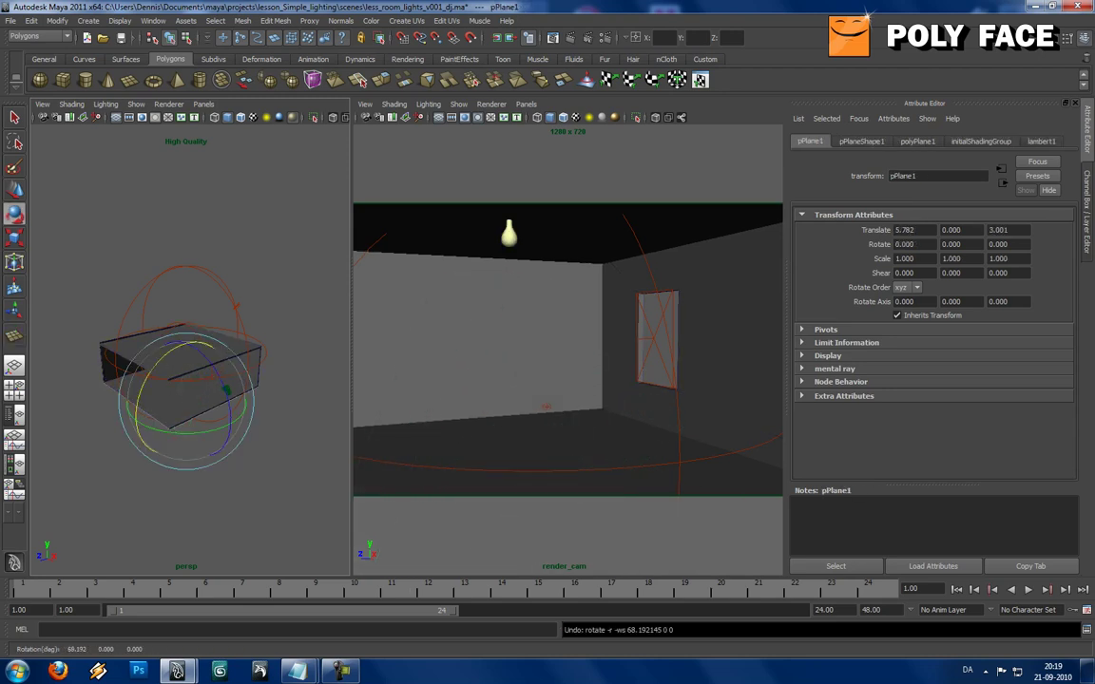
# Rotate the new plane 90 degrees about X so it stands upright, and move it along Z to the window wall
pyautogui.moveTo(146, 323); pyautogui.dragTo(220, 329)
pyautogui.press('w')
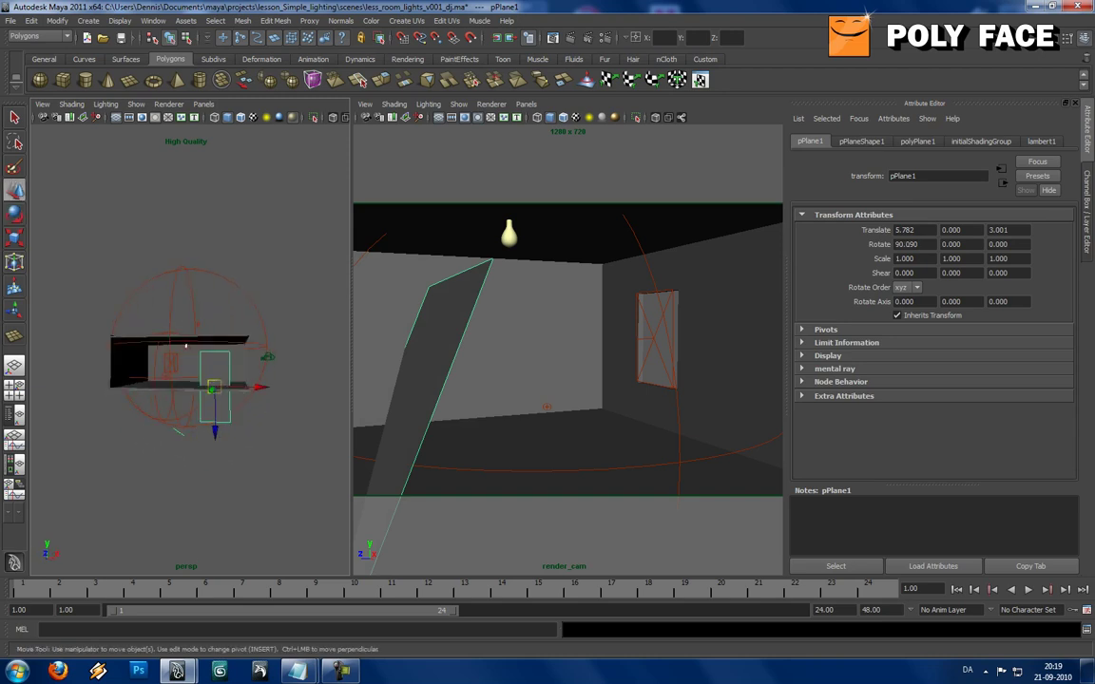
pyautogui.moveTo(220, 328)
pyautogui.keyDown('alt'); pyautogui.mouseDown(button='right')
pyautogui.moveTo(297, 351)
pyautogui.moveTo(225, 335)
pyautogui.mouseUp(button='right'); pyautogui.keyUp('alt')
pyautogui.moveTo(256, 416); pyautogui.dragTo(159, 403)
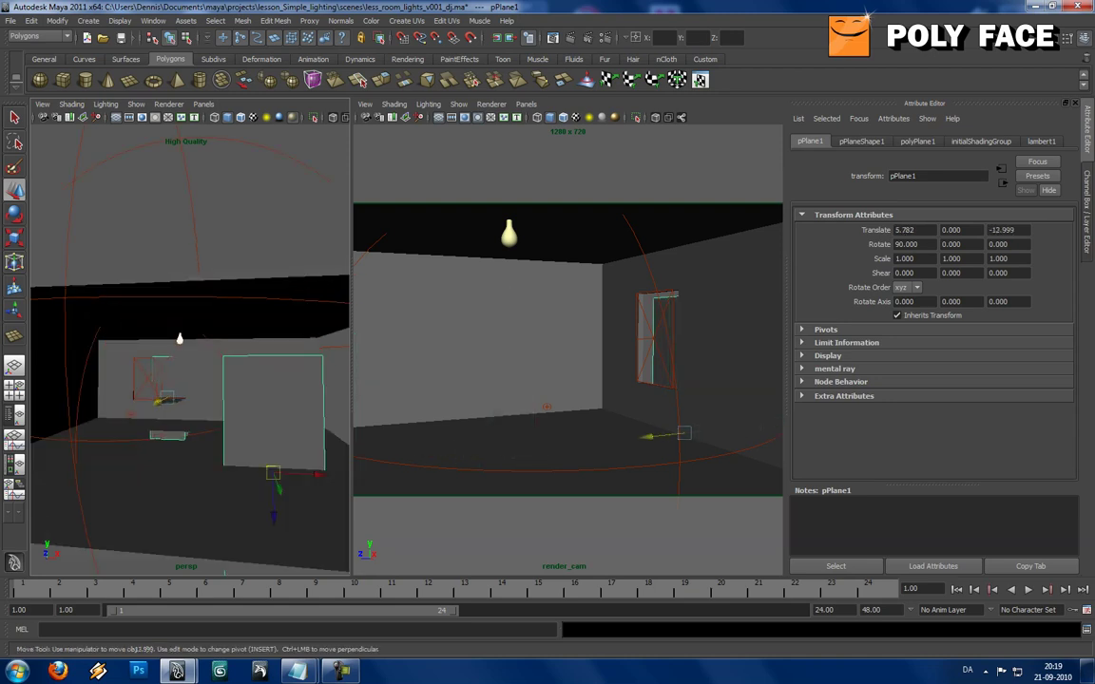
# Align the upright plane with the window opening at translate -5.218, 1, -11.999
pyautogui.press('f')
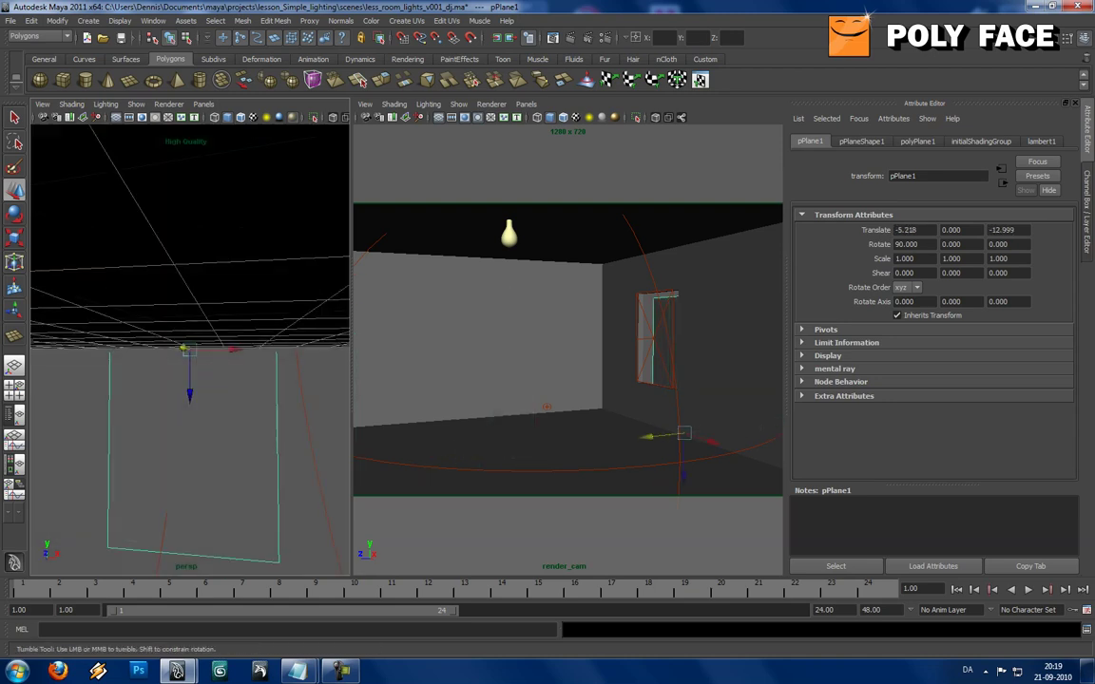
pyautogui.keyDown('alt'); pyautogui.moveTo(190, 344); pyautogui.dragTo(242, 359); pyautogui.keyUp('alt')
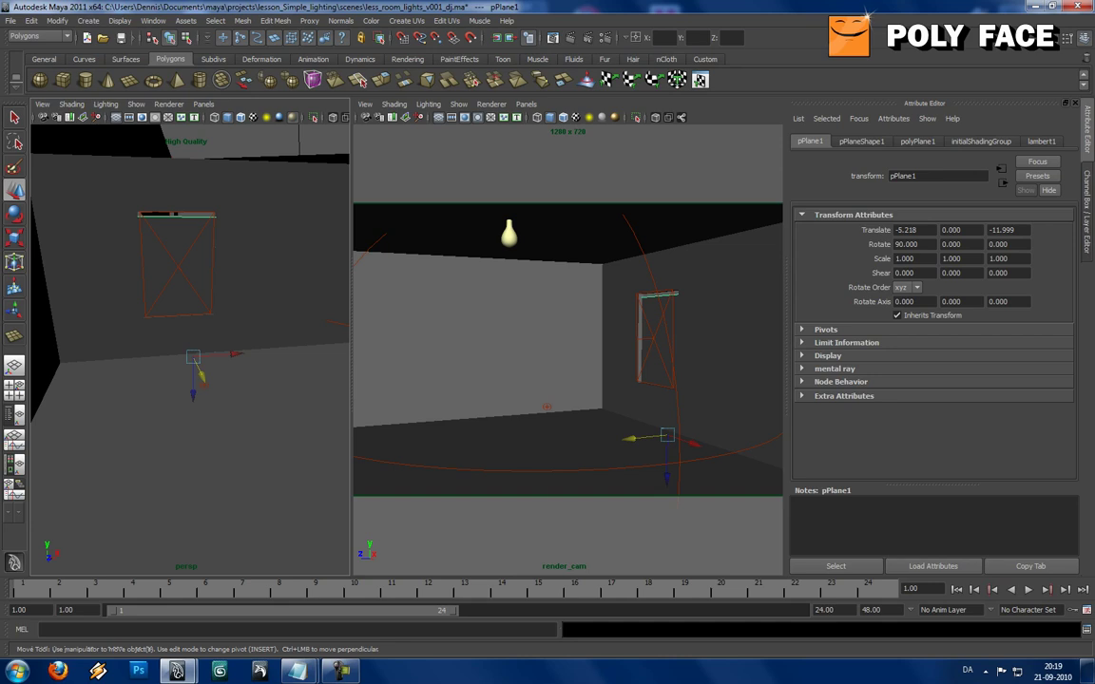
pyautogui.moveTo(193, 393); pyautogui.dragTo(150, 387)
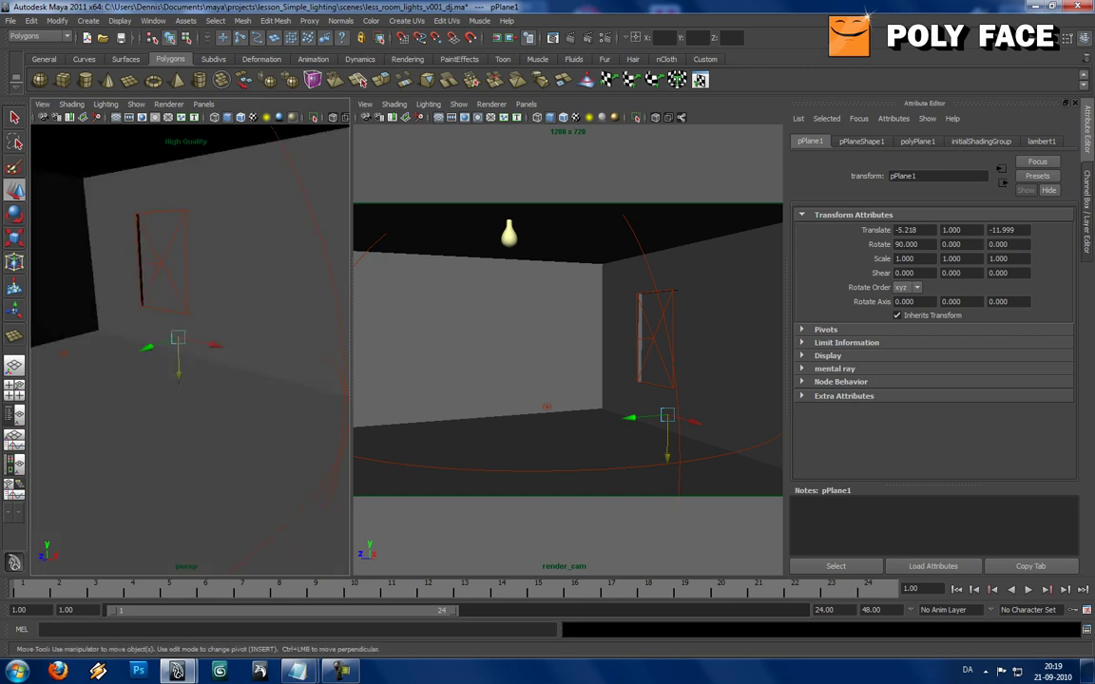
# Create a Blinn material in the Hypershade, assign it to the window plane, and make it fully transparent
pyautogui.click(14, 416)
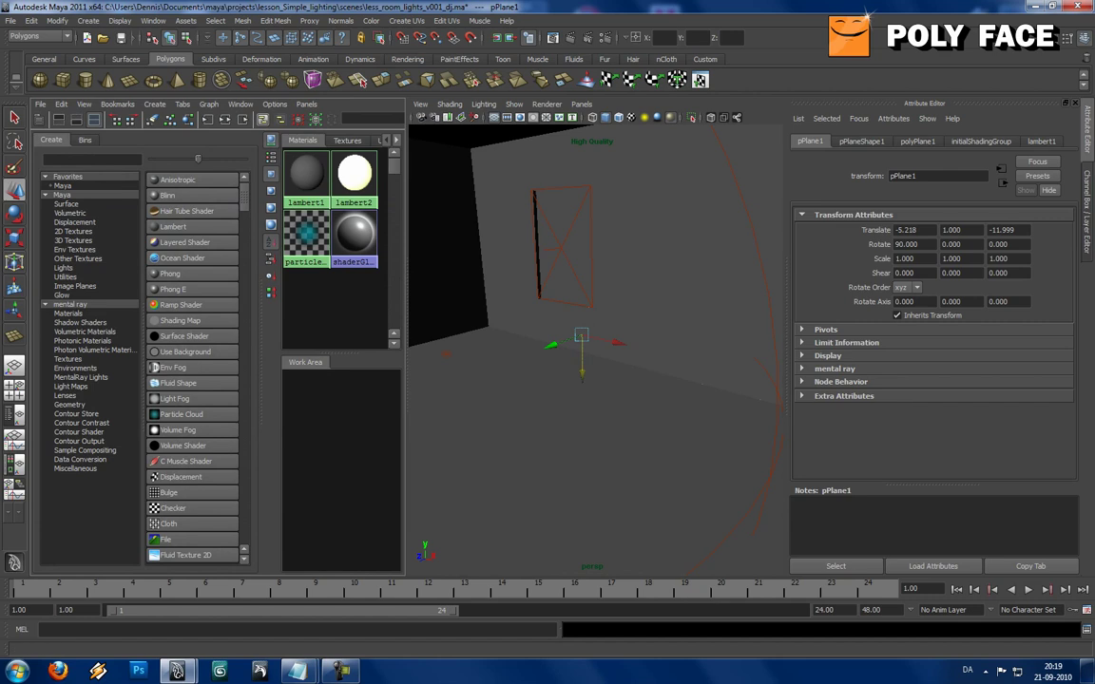
pyautogui.click(168, 196)
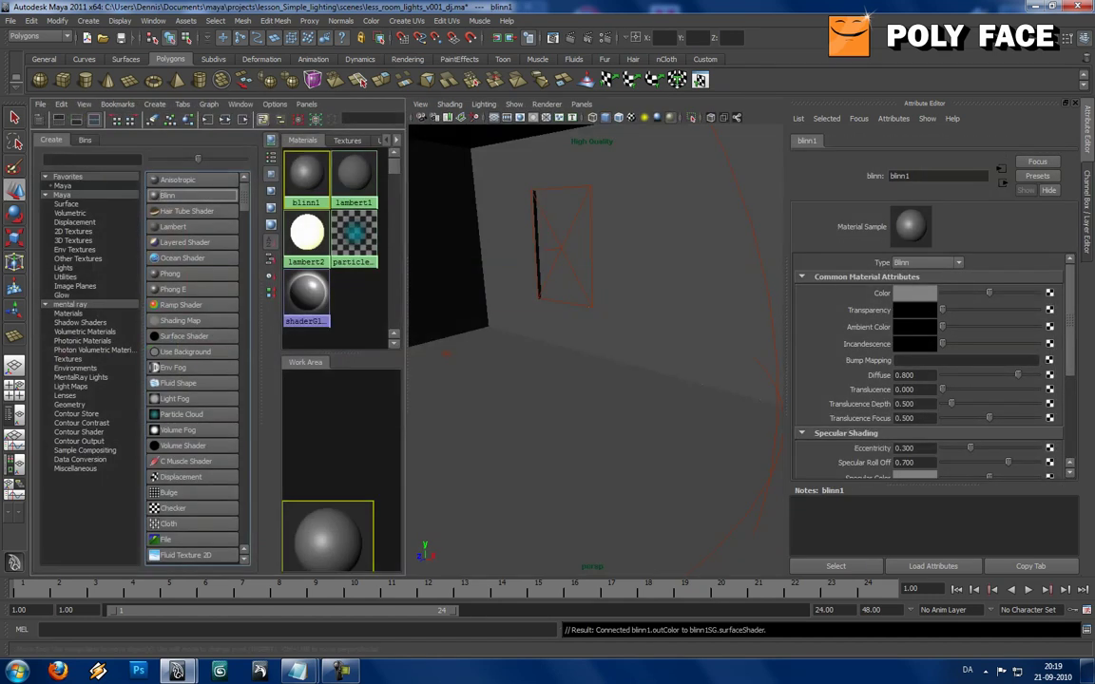
pyautogui.moveTo(308, 185); pyautogui.dragTo(310, 152, button='right')
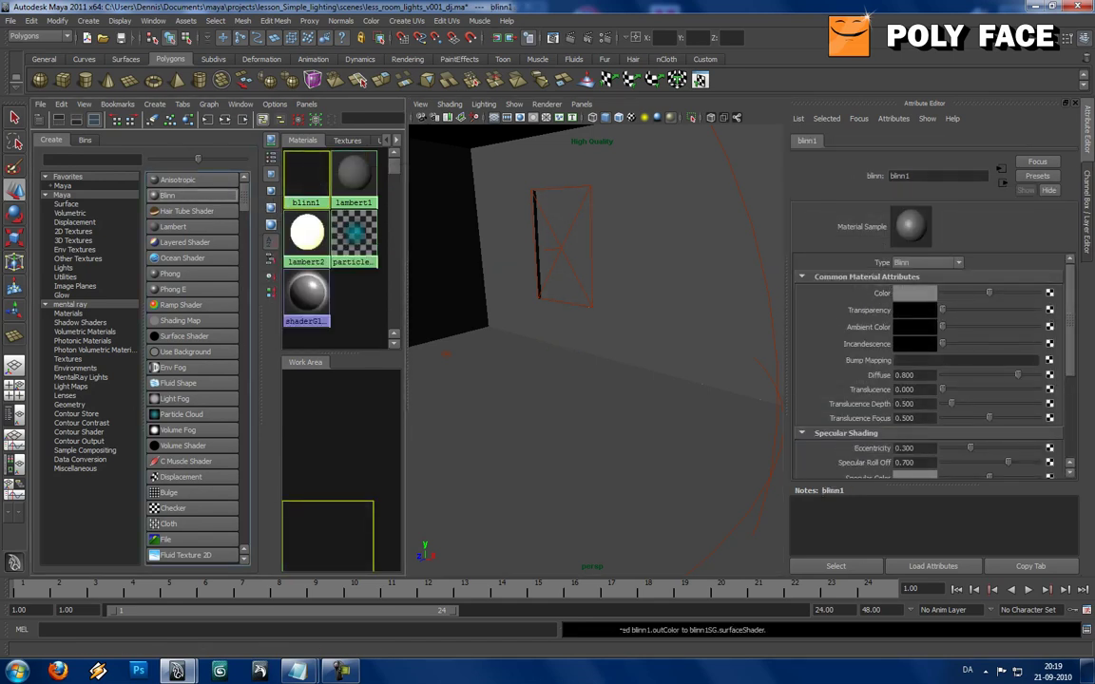
pyautogui.moveTo(943, 310); pyautogui.dragTo(1037, 310)
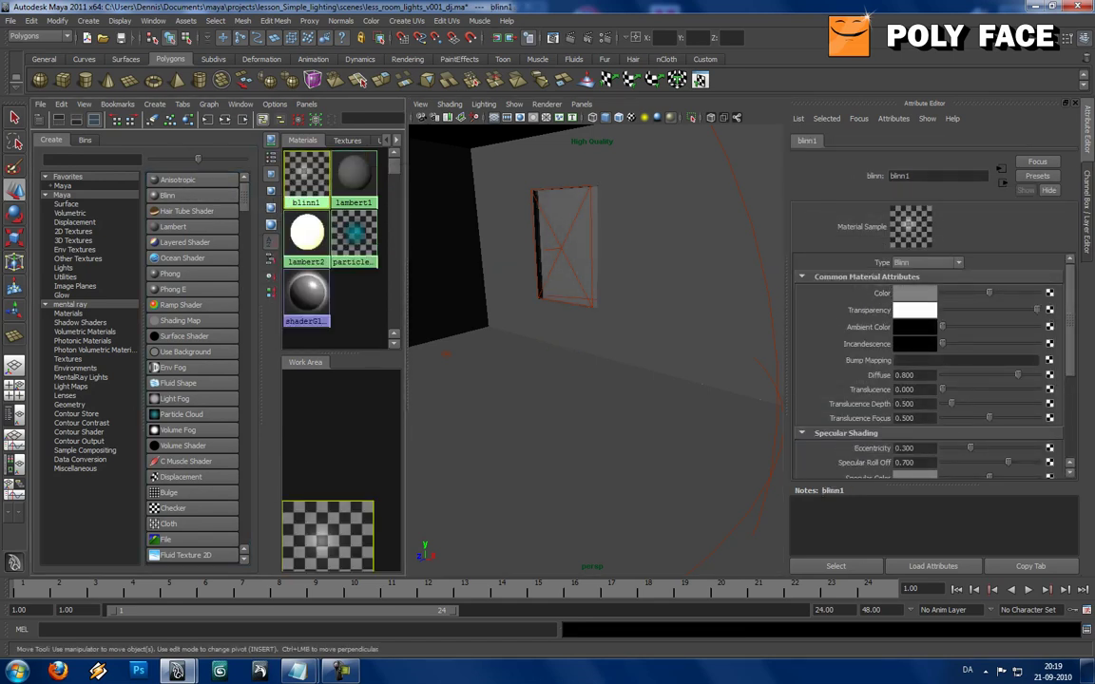
# Look through render_cam and render the current frame with mental ray to check the transparent window plane
pyautogui.click(648, 244)
pyautogui.click(581, 104)
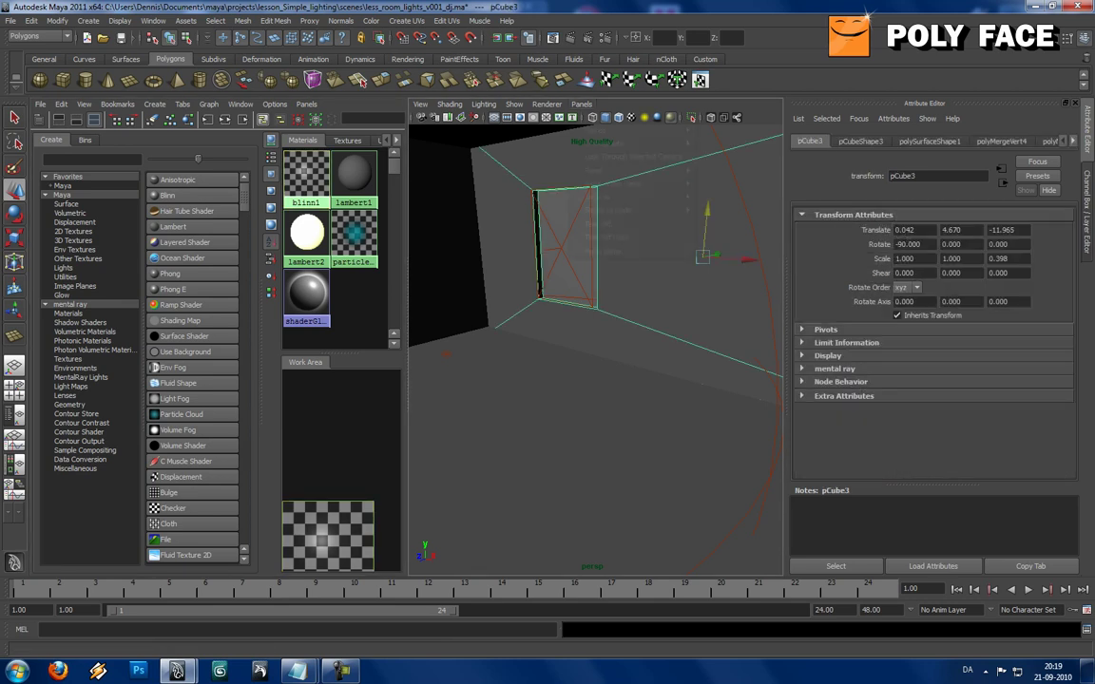
pyautogui.moveTo(625, 110)
pyautogui.click(734, 130)
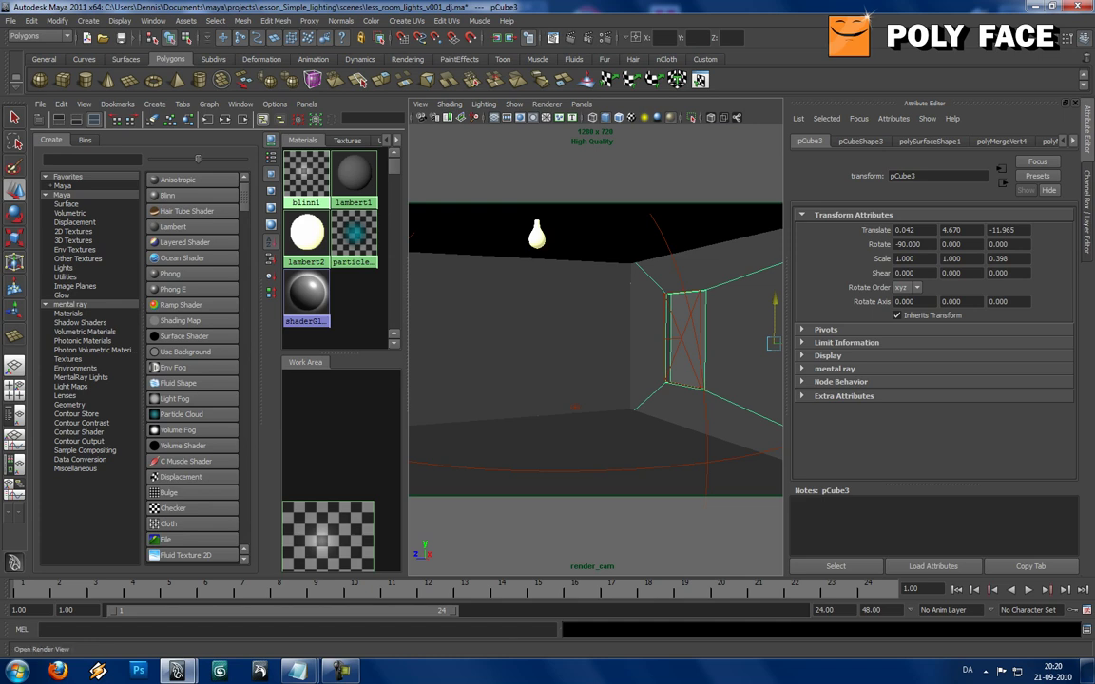
pyautogui.click(570, 37)
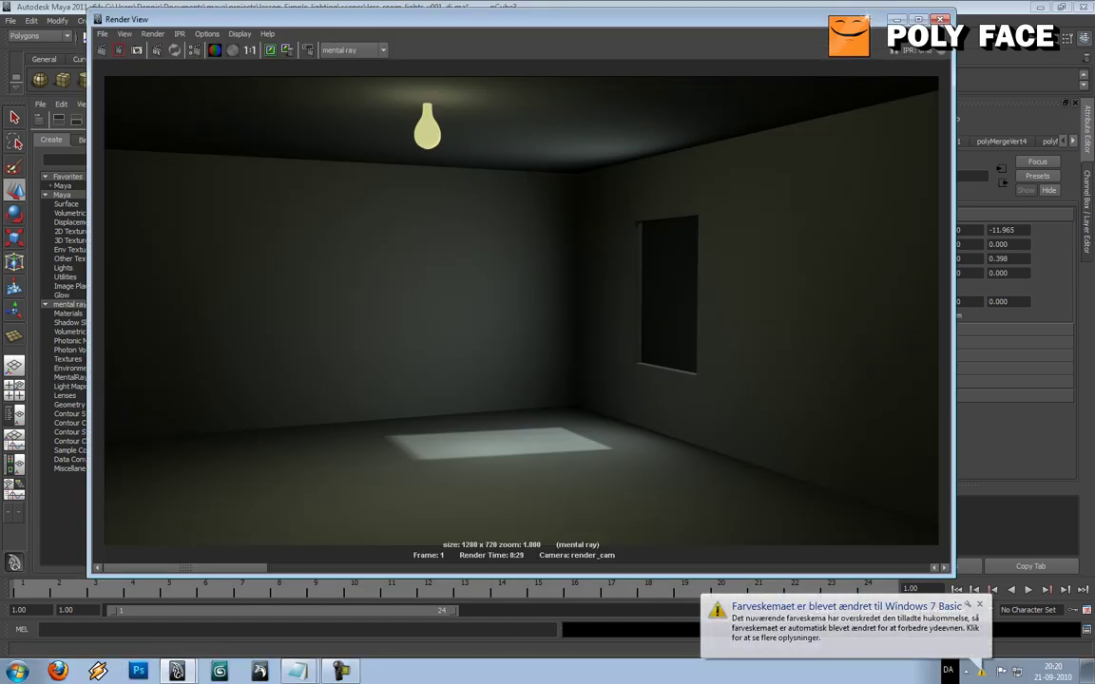
pyautogui.click(521, 311)
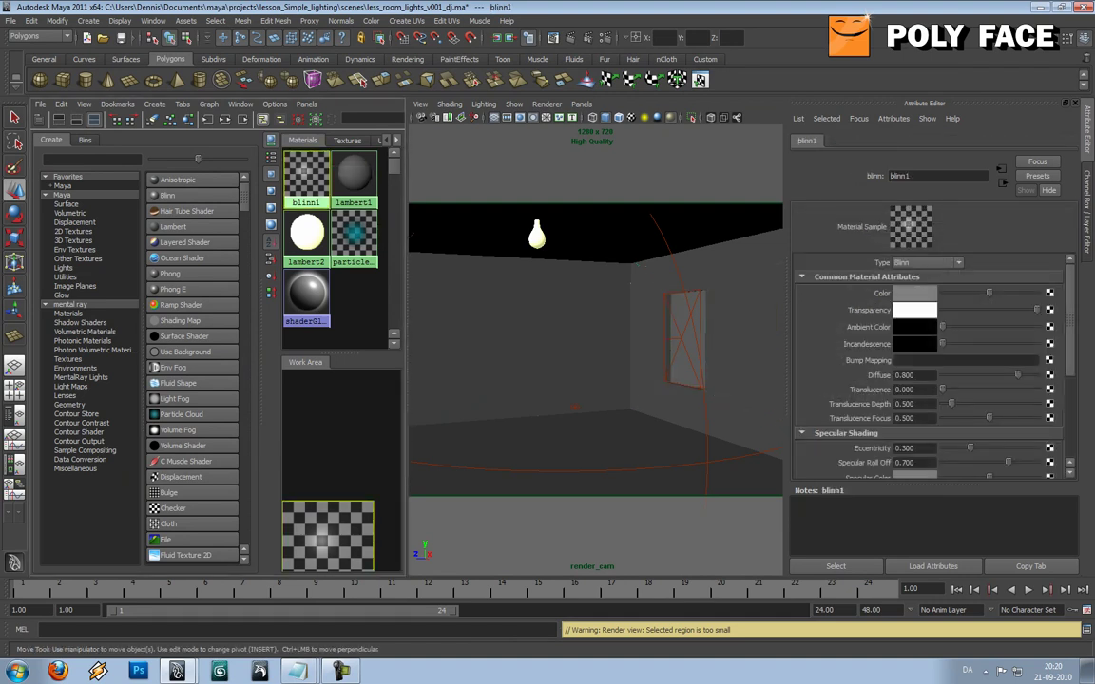
# Reduce the window plane's Blinn transparency to fully opaque black
pyautogui.moveTo(1036, 310); pyautogui.dragTo(942, 310)
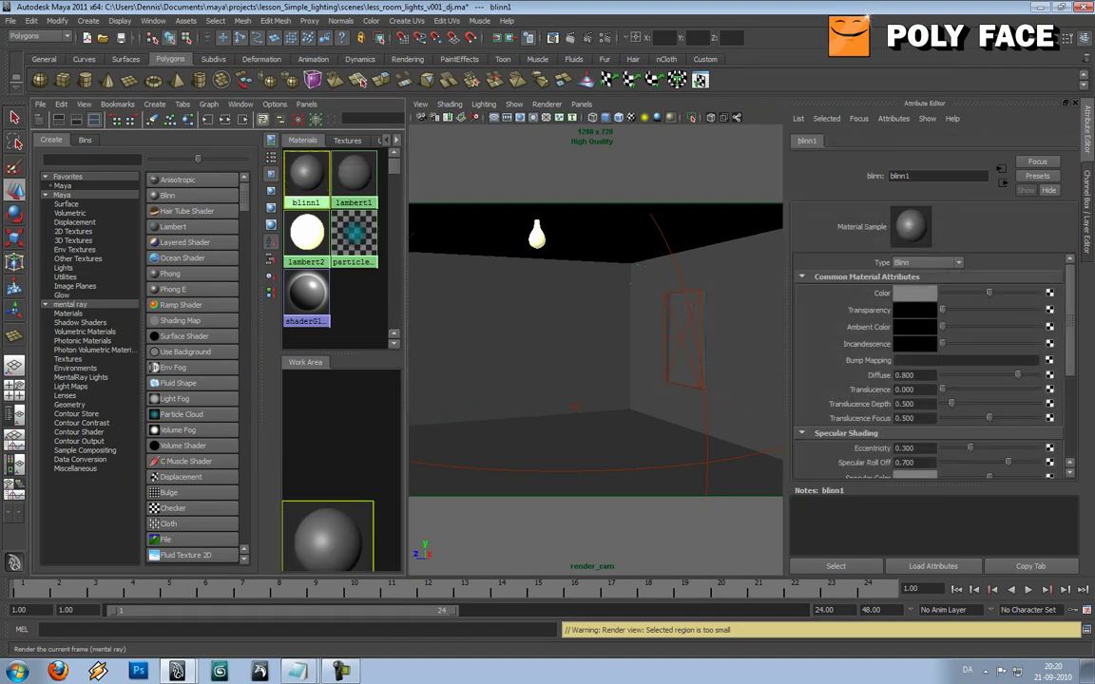
# Render the floor light patch and the window as separate regions to check the opaque pane, and put the render window away
pyautogui.click(552, 38)
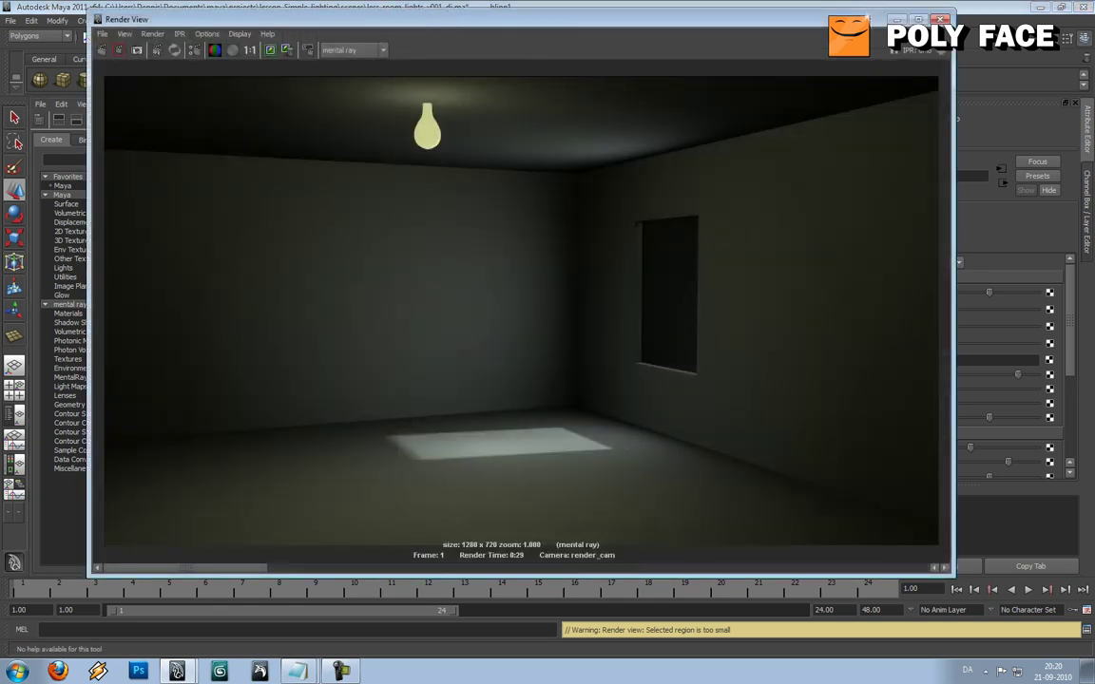
pyautogui.moveTo(350, 399); pyautogui.dragTo(614, 487)
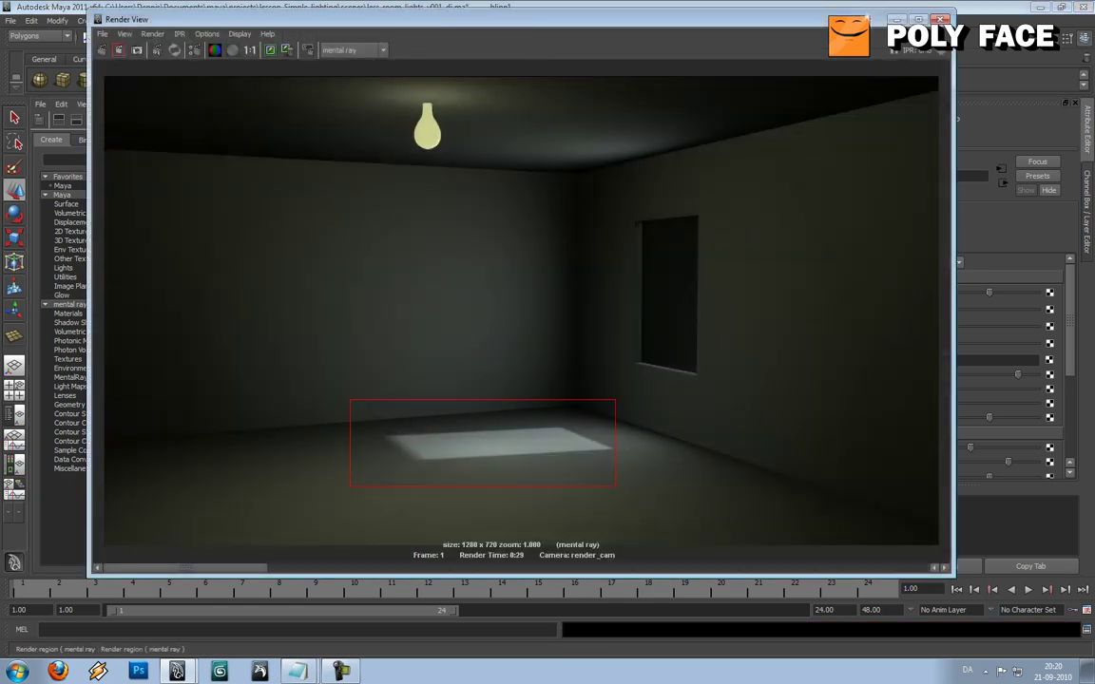
pyautogui.click(118, 49)
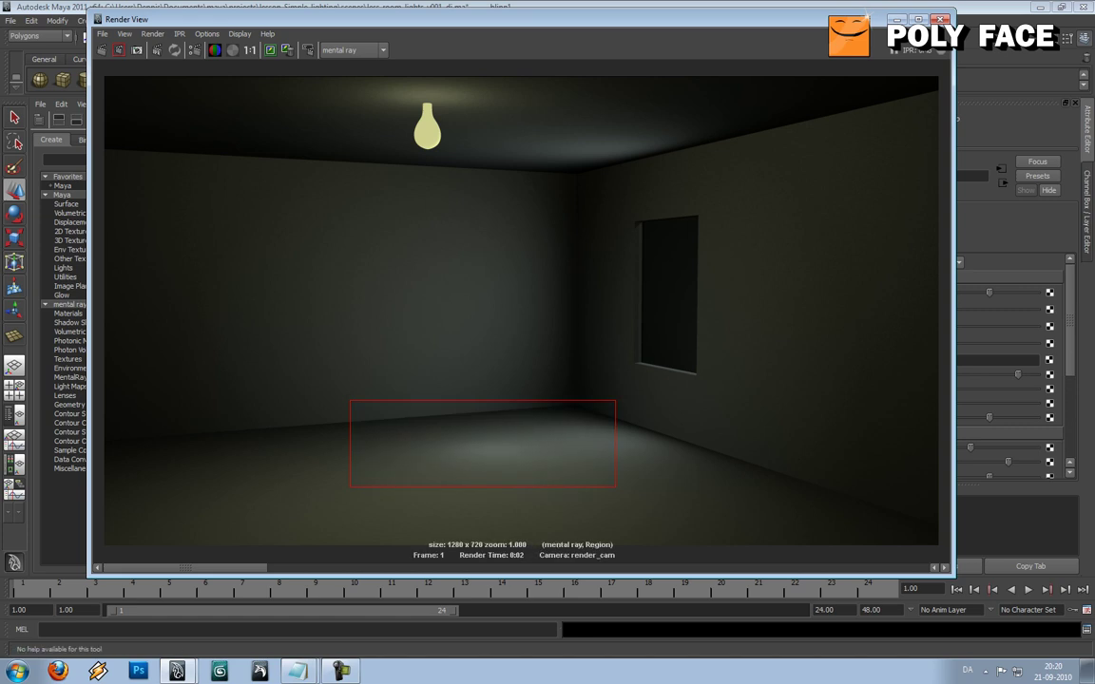
pyautogui.moveTo(620, 205); pyautogui.dragTo(743, 392)
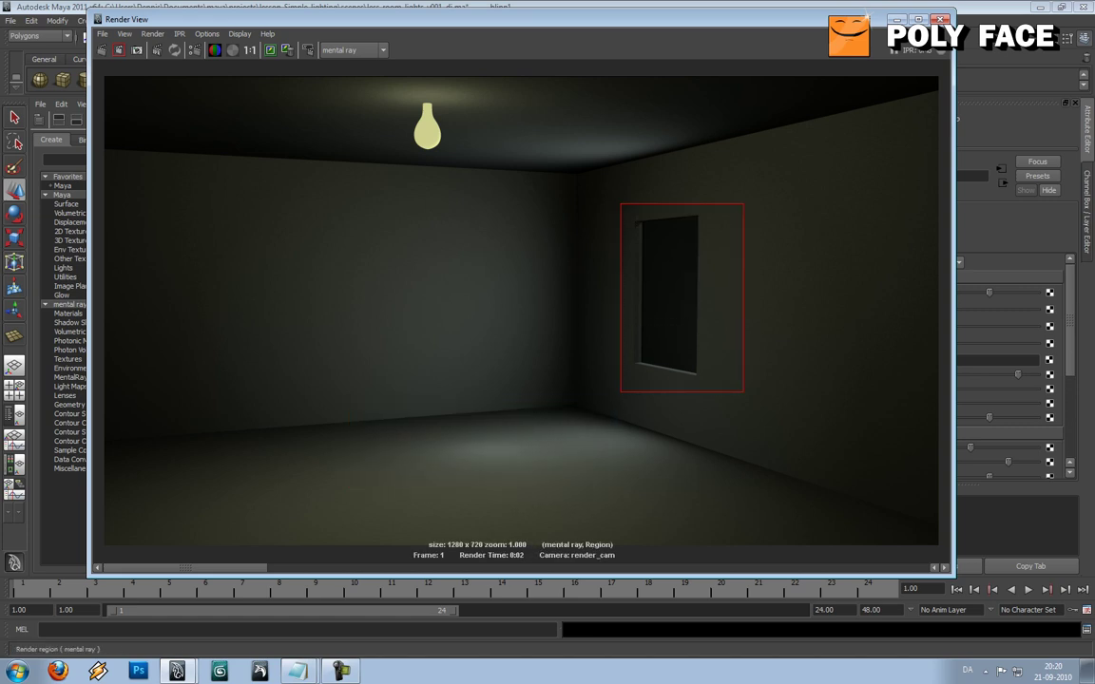
pyautogui.click(118, 49)
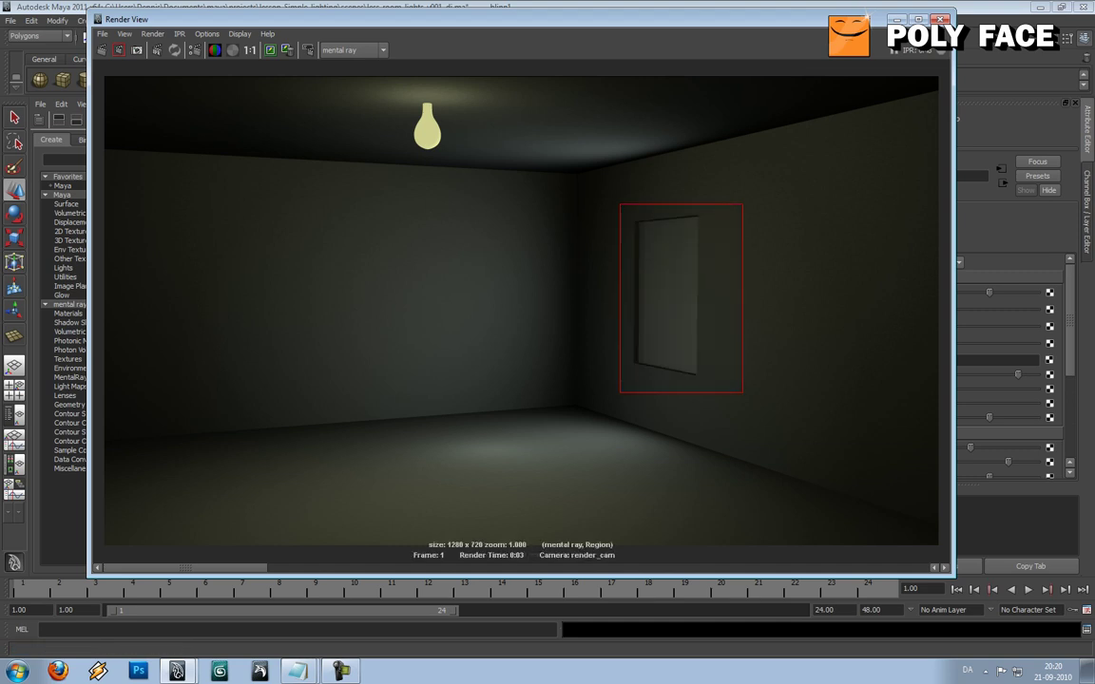
pyautogui.click(681, 299)
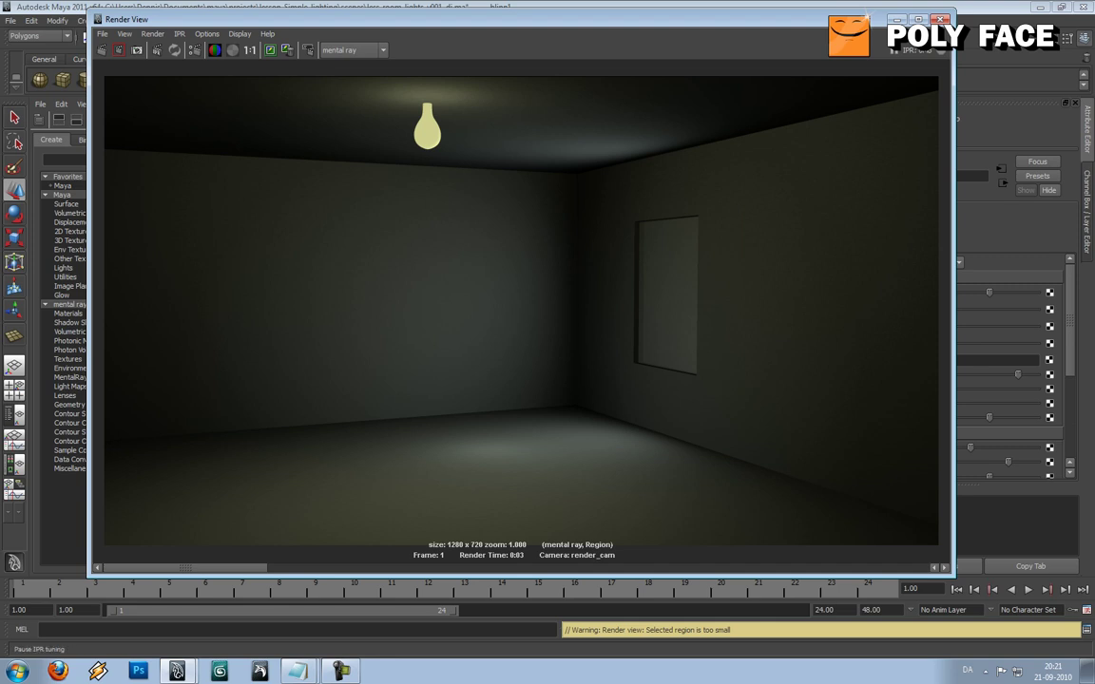
pyautogui.click(897, 19)
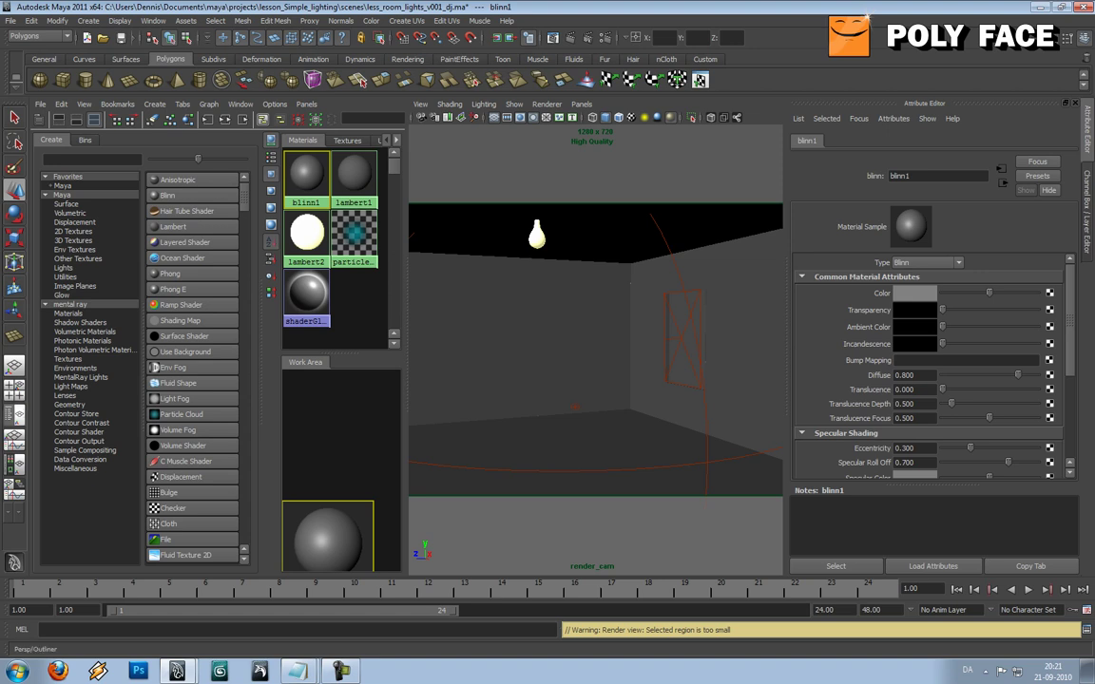
# Switch to the Outliner and perspective layout, select directionalLight1 and view it from outside the room
pyautogui.click(13, 372)
pyautogui.click(103, 265)
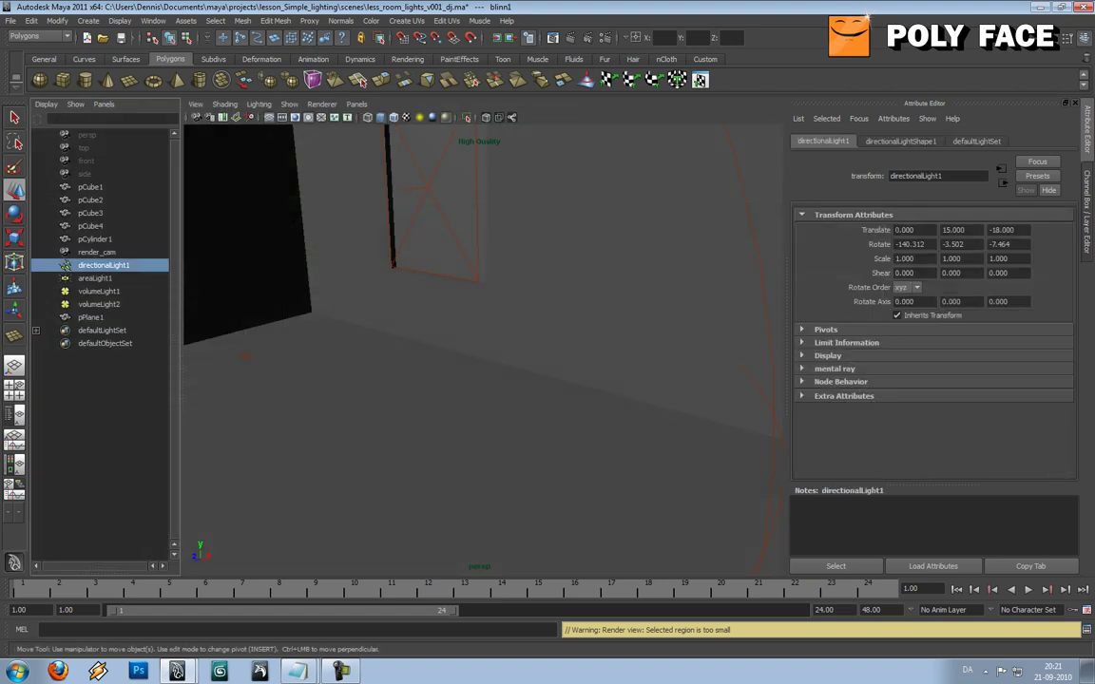
pyautogui.scroll(-10, 483, 349)
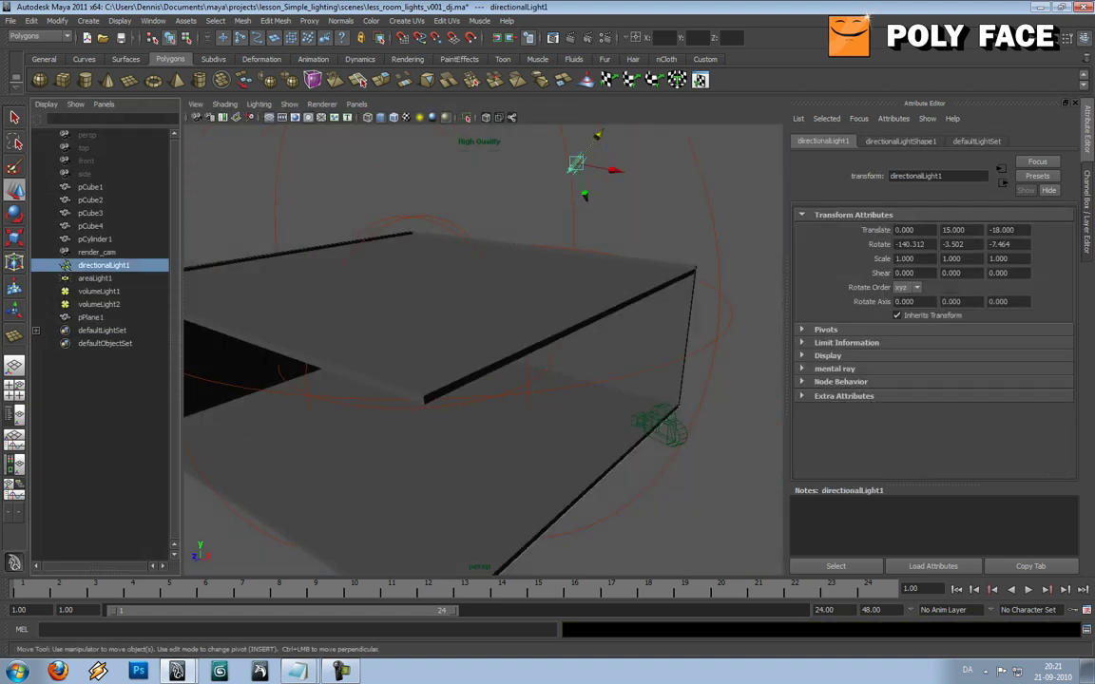
pyautogui.keyDown('alt'); pyautogui.moveTo(532, 361); pyautogui.dragTo(404, 323); pyautogui.keyUp('alt')
pyautogui.keyDown('alt'); pyautogui.moveTo(376, 242); pyautogui.dragTo(335, 264); pyautogui.keyUp('alt')
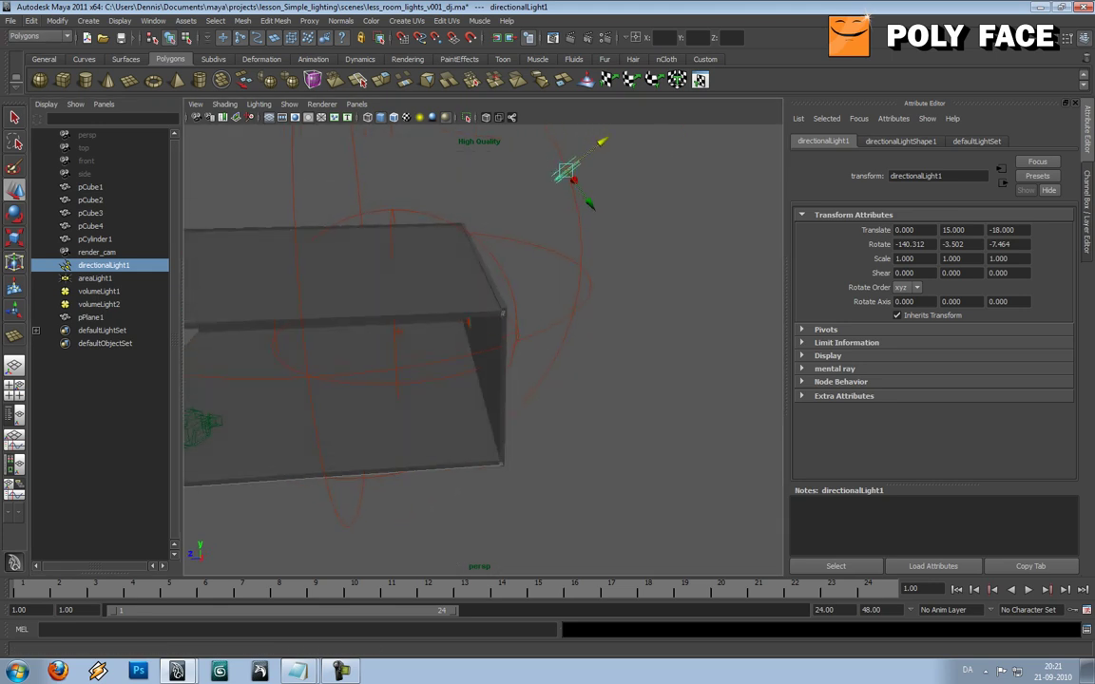
pyautogui.click(32, 20)
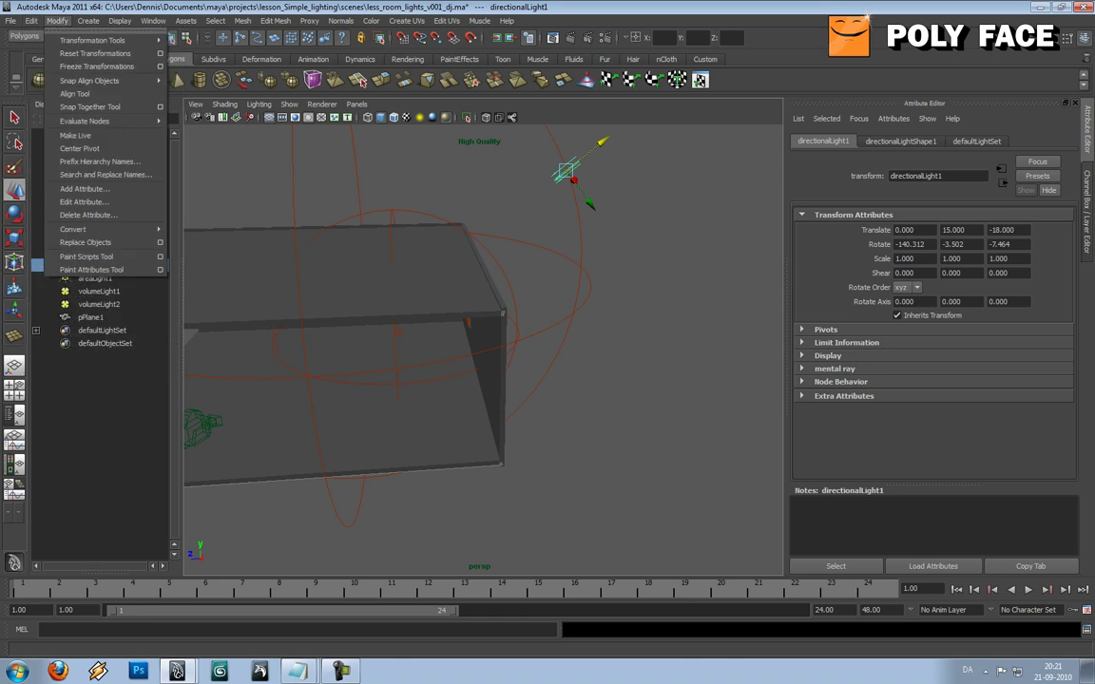
pyautogui.click(57, 20)
# Group pCylinder1 and pCube1 through pCube4, and rename the group set_001
pyautogui.click(95, 239)
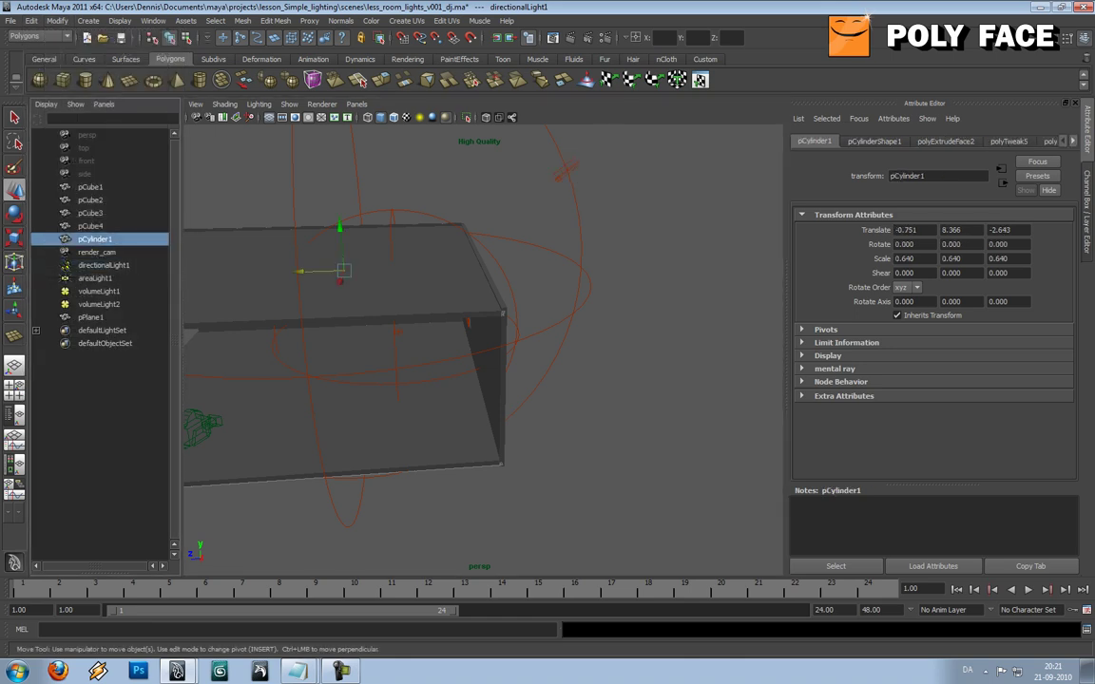
pyautogui.keyDown('ctrl'); pyautogui.click(92, 227); pyautogui.keyUp('ctrl')
pyautogui.keyDown('ctrl'); pyautogui.click(91, 187); pyautogui.keyUp('ctrl')
pyautogui.keyDown('ctrl'); pyautogui.click(90, 201); pyautogui.keyUp('ctrl')
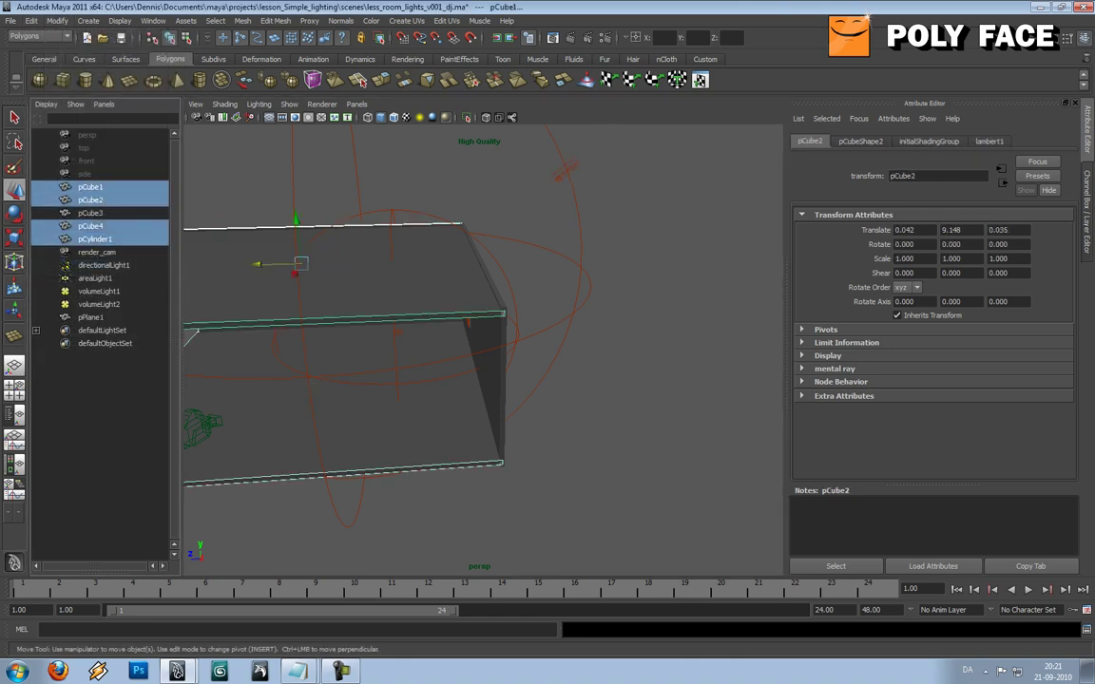
pyautogui.keyDown('ctrl'); pyautogui.click(91, 214); pyautogui.keyUp('ctrl')
pyautogui.keyDown('alt'); pyautogui.moveTo(399, 399); pyautogui.dragTo(475, 327); pyautogui.keyUp('alt')
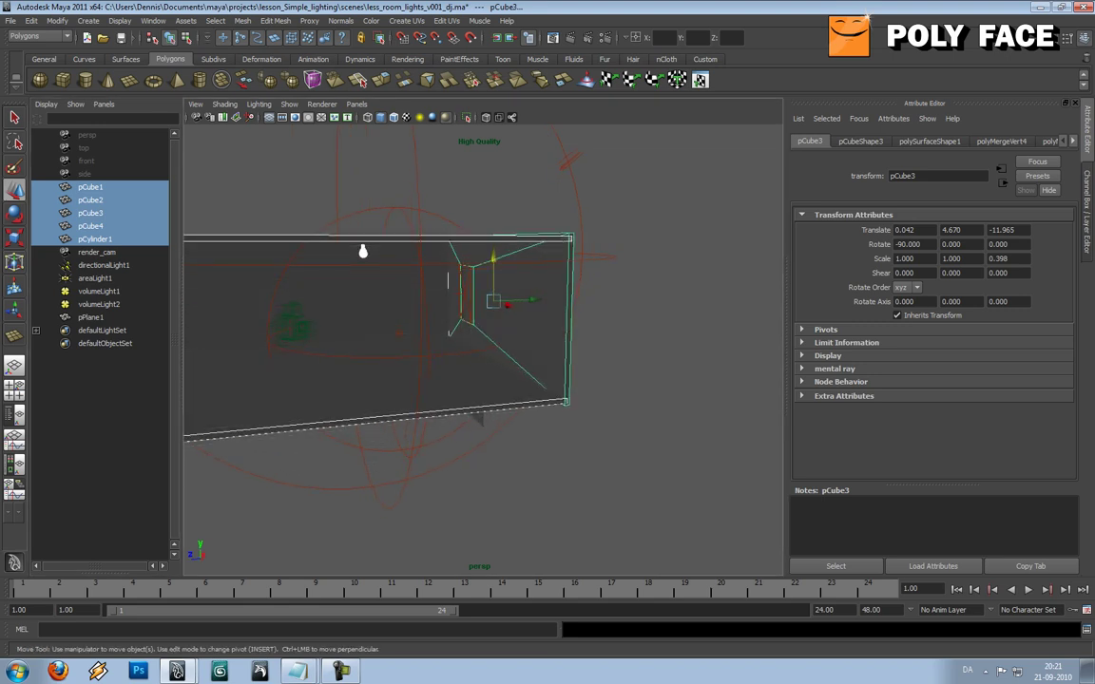
pyautogui.hotkey('ctrl', 'g')
pyautogui.doubleClick(90, 265)
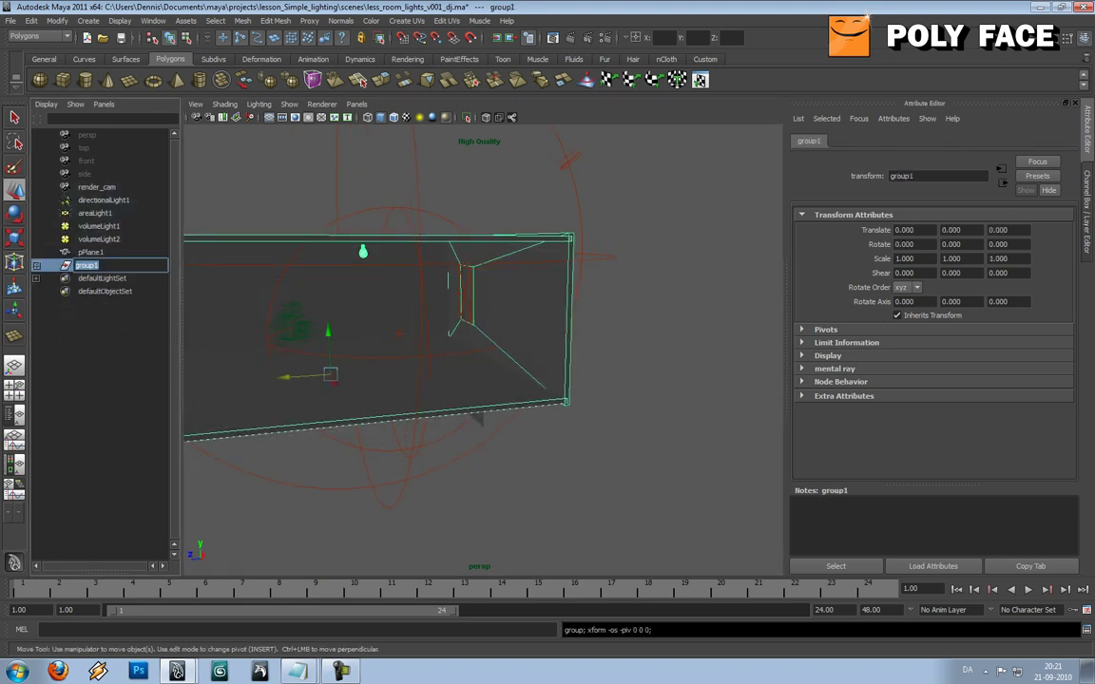
pyautogui.write('set_001')
pyautogui.press('Return')
# Use light-centric light linking to unlink pPlane1 from directionalLight1, and close the Relationship Editor
pyautogui.click(90, 252)
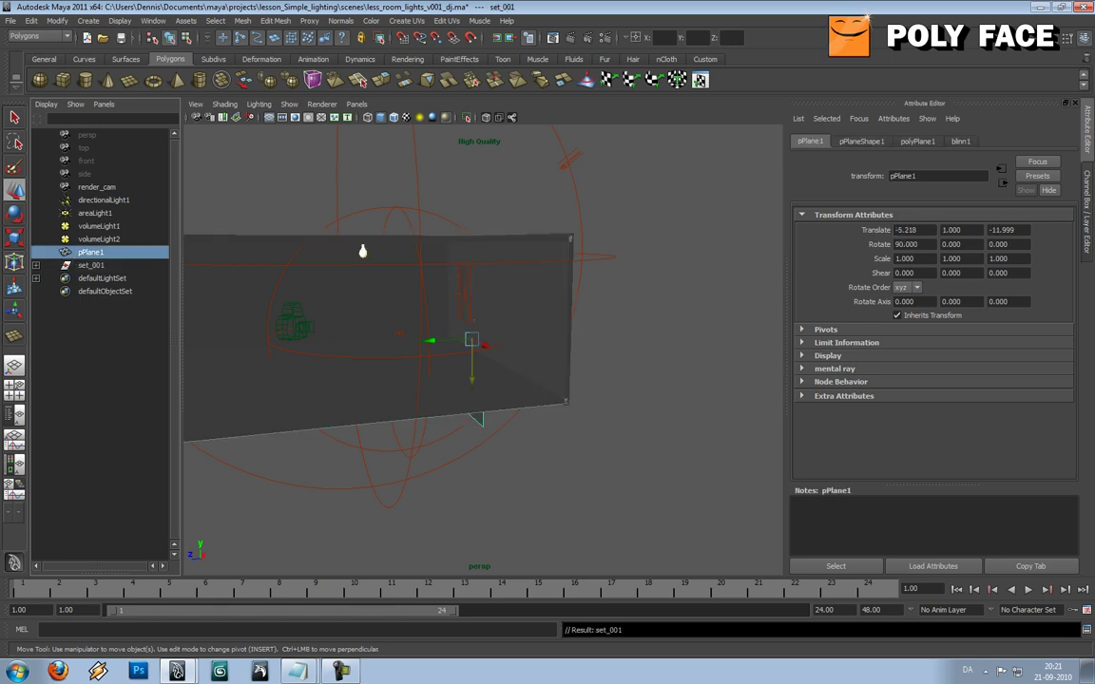
pyautogui.keyDown('alt'); pyautogui.moveTo(363, 251); pyautogui.dragTo(363, 296); pyautogui.keyUp('alt')
pyautogui.click(104, 200)
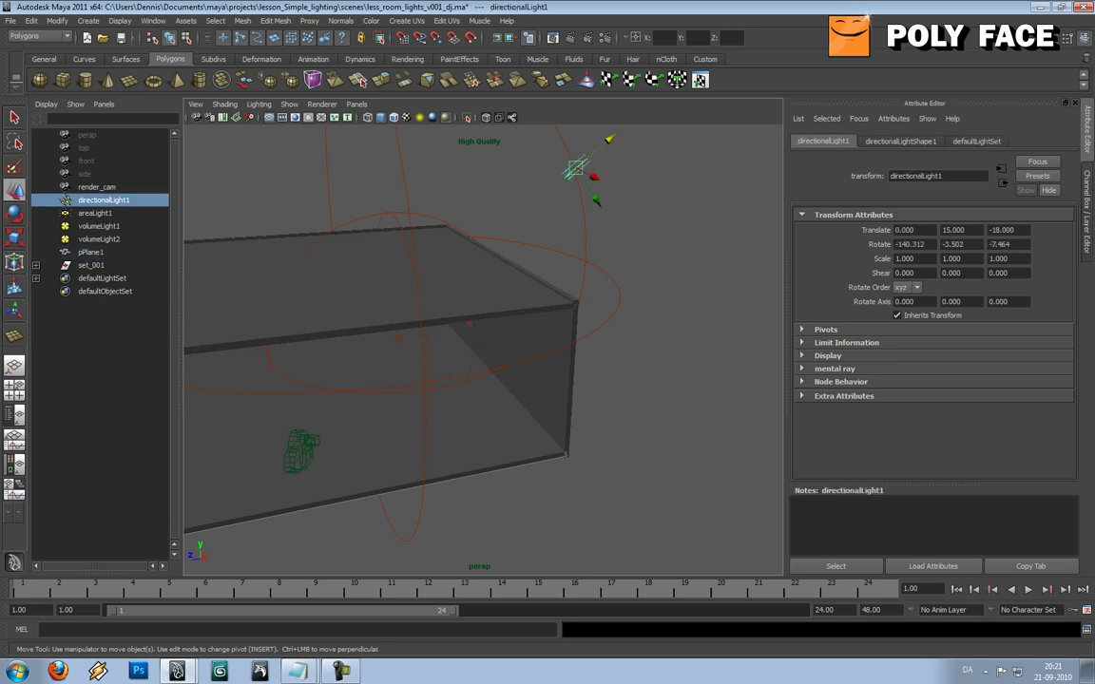
pyautogui.click(153, 20)
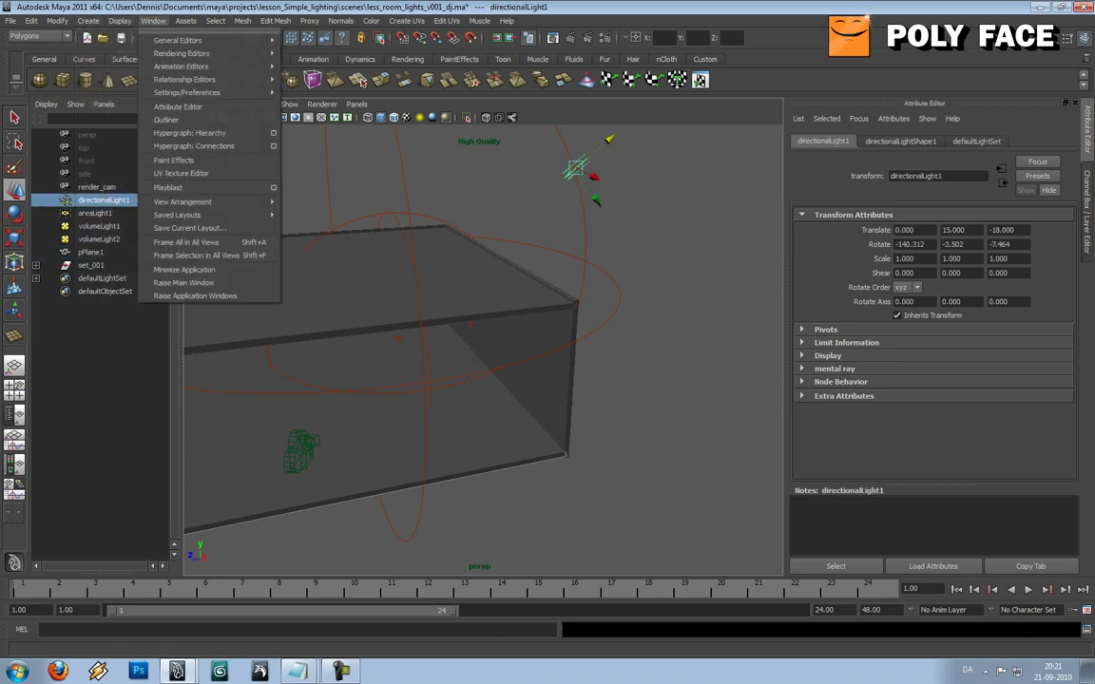
pyautogui.moveTo(190, 79)
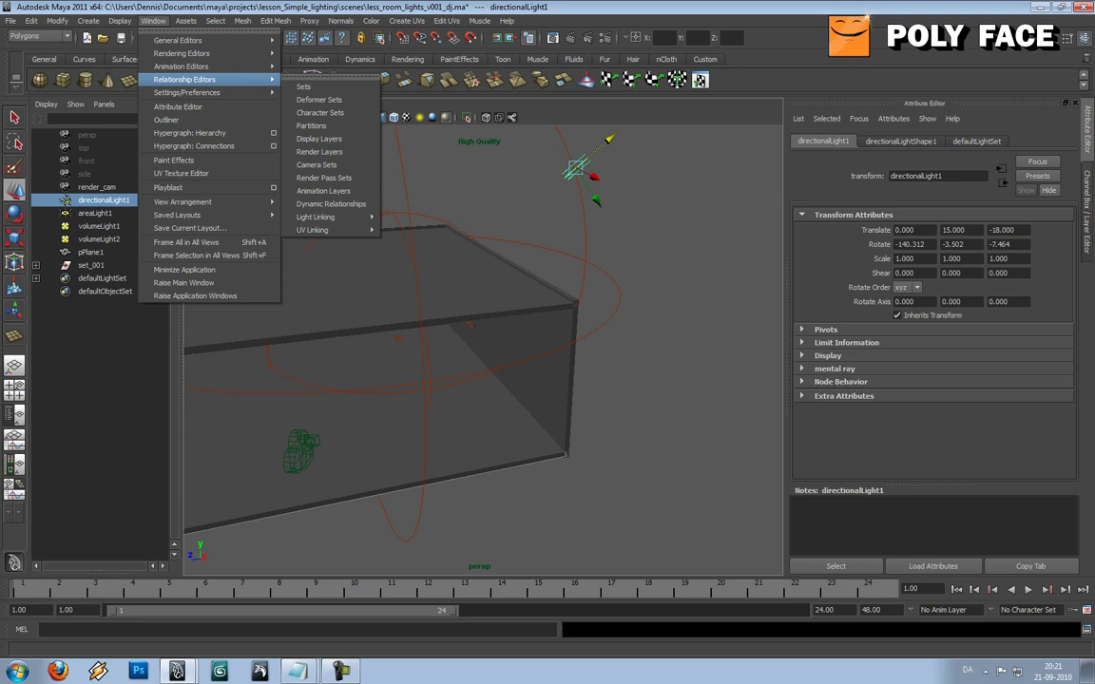
pyautogui.moveTo(315, 216)
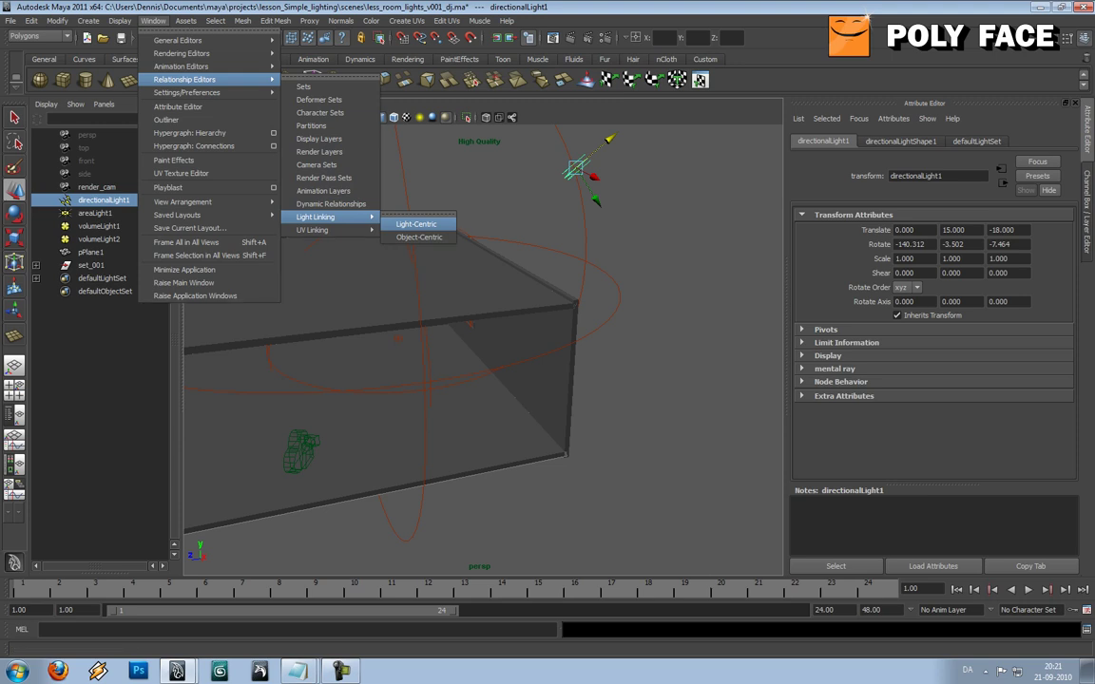
pyautogui.click(416, 224)
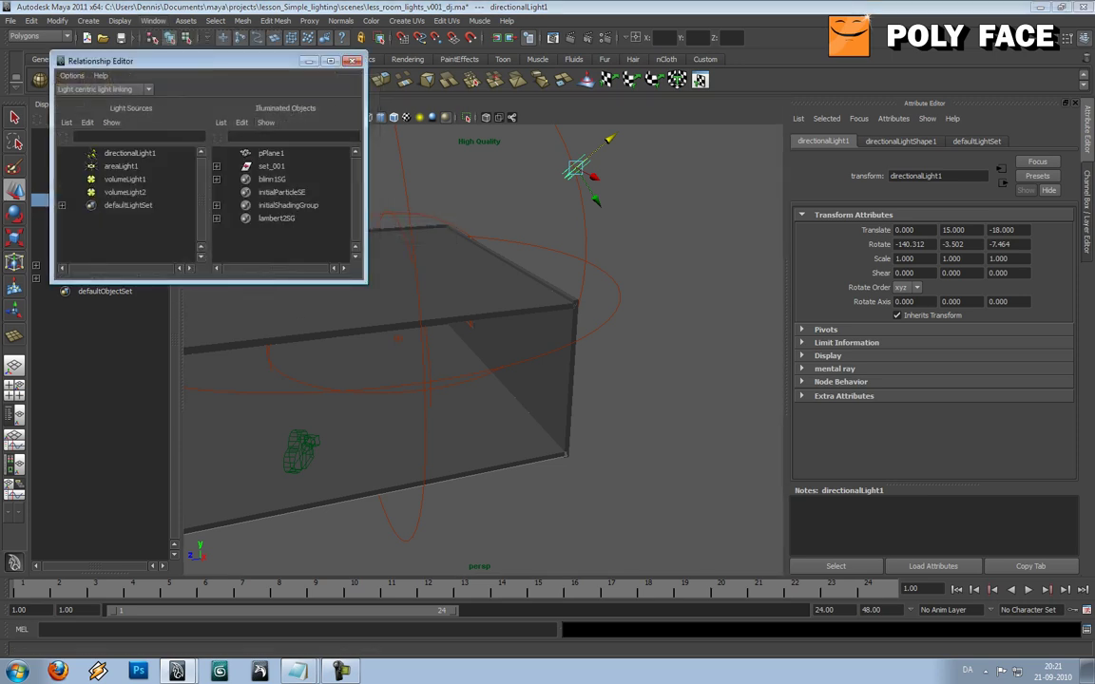
pyautogui.moveTo(142, 61); pyautogui.dragTo(306, 135)
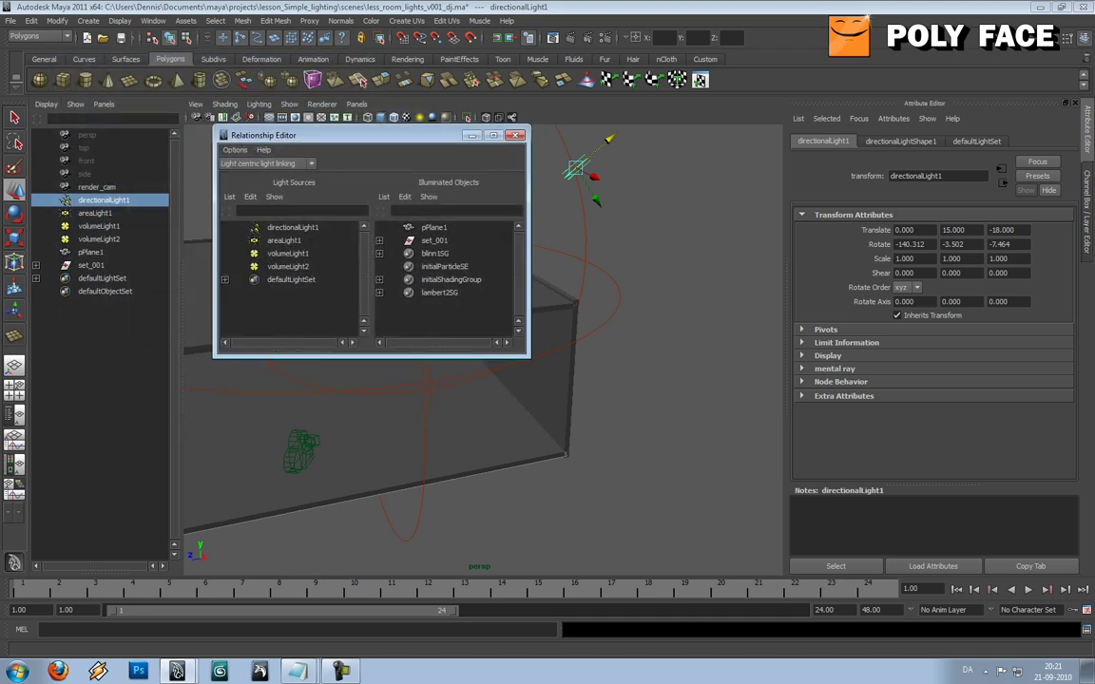
pyautogui.click(293, 228)
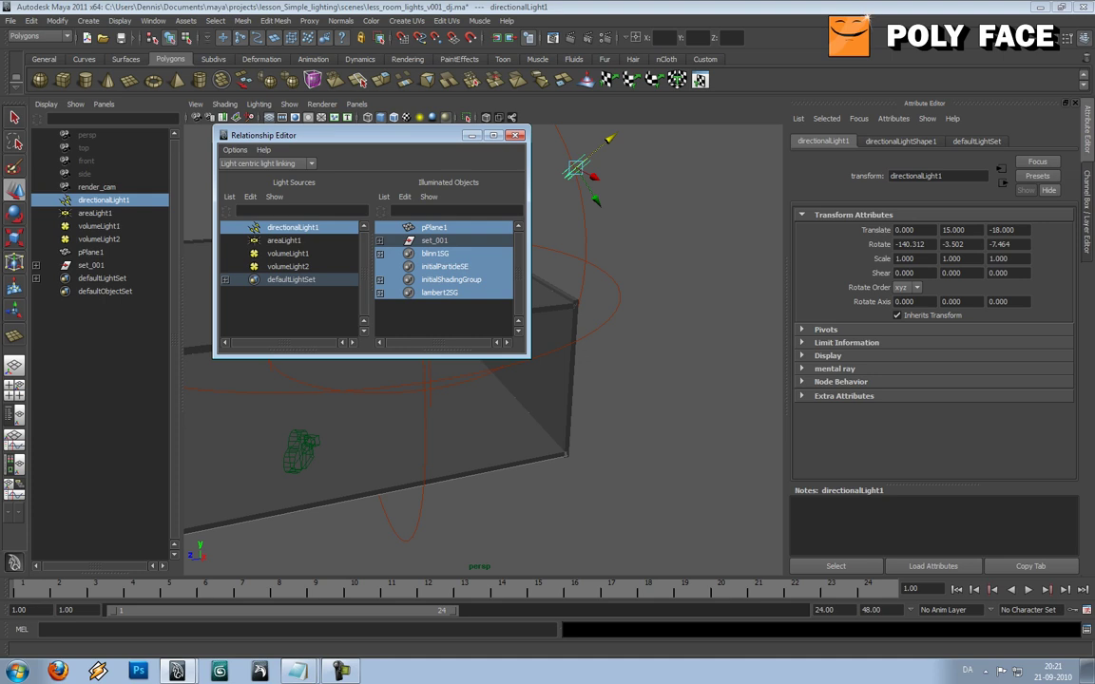
pyautogui.click(434, 228)
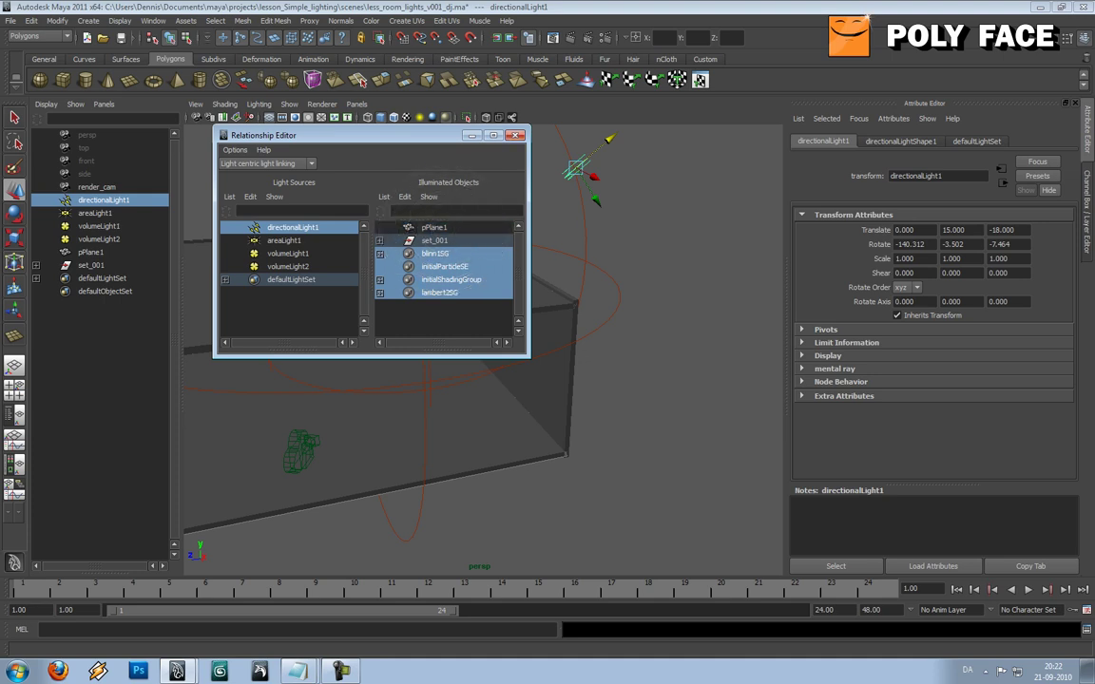
pyautogui.click(515, 135)
# Look through render_cam and render the current frame with mental ray to check the directional light with the pane unlinked
pyautogui.click(357, 104)
pyautogui.moveTo(380, 117)
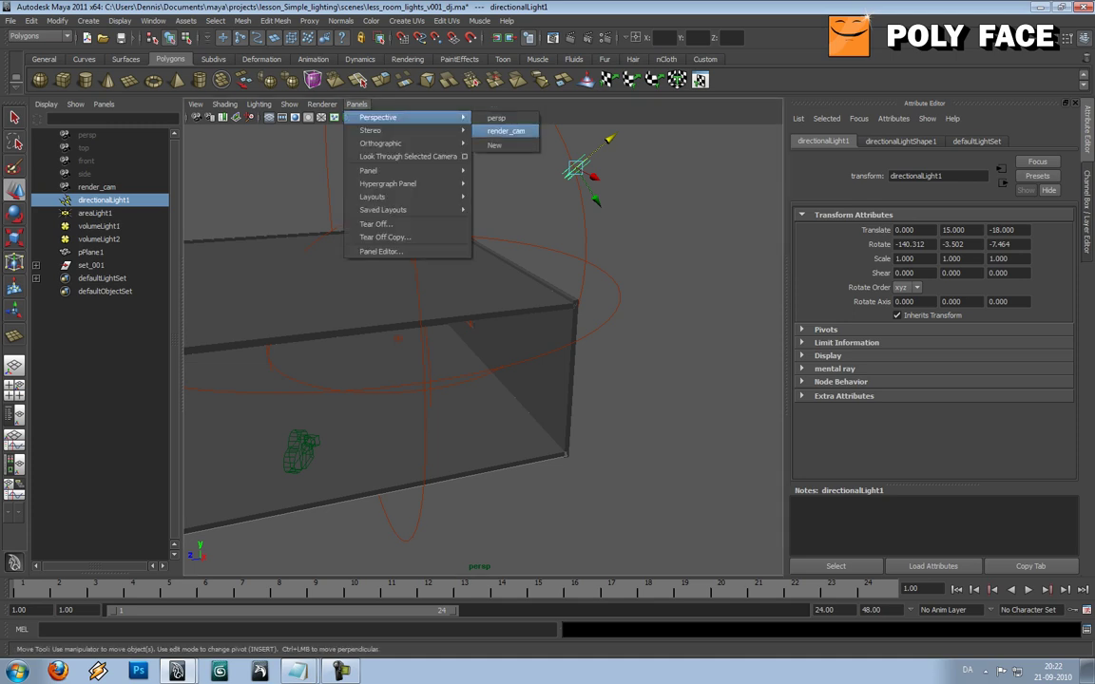
pyautogui.click(506, 130)
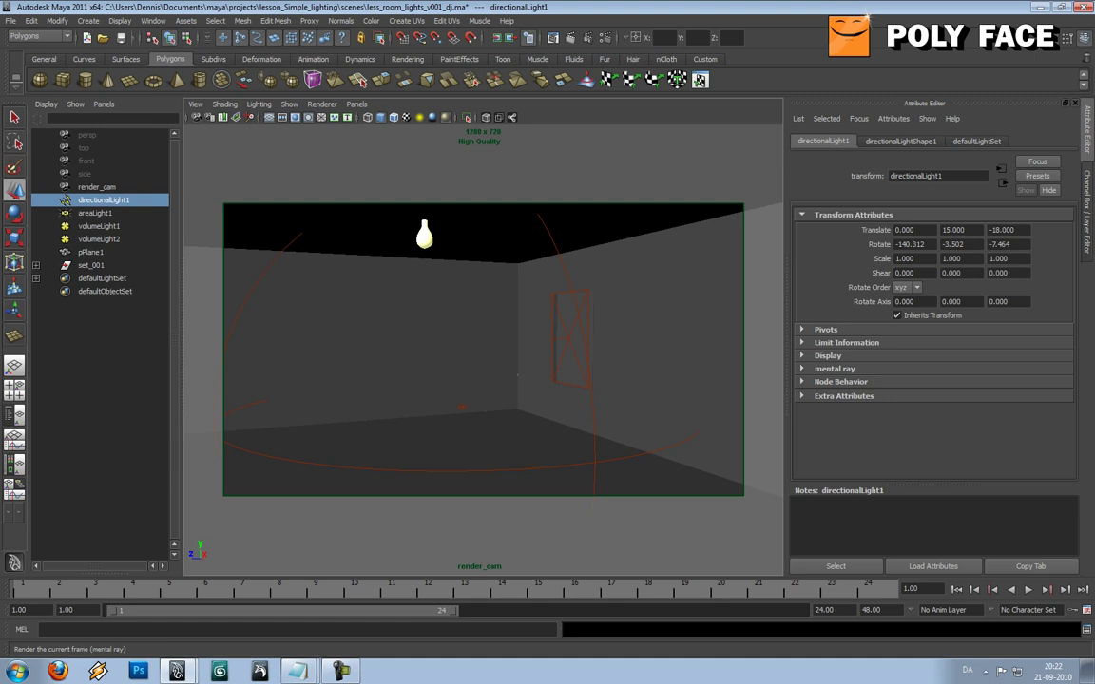
pyautogui.click(402, 38)
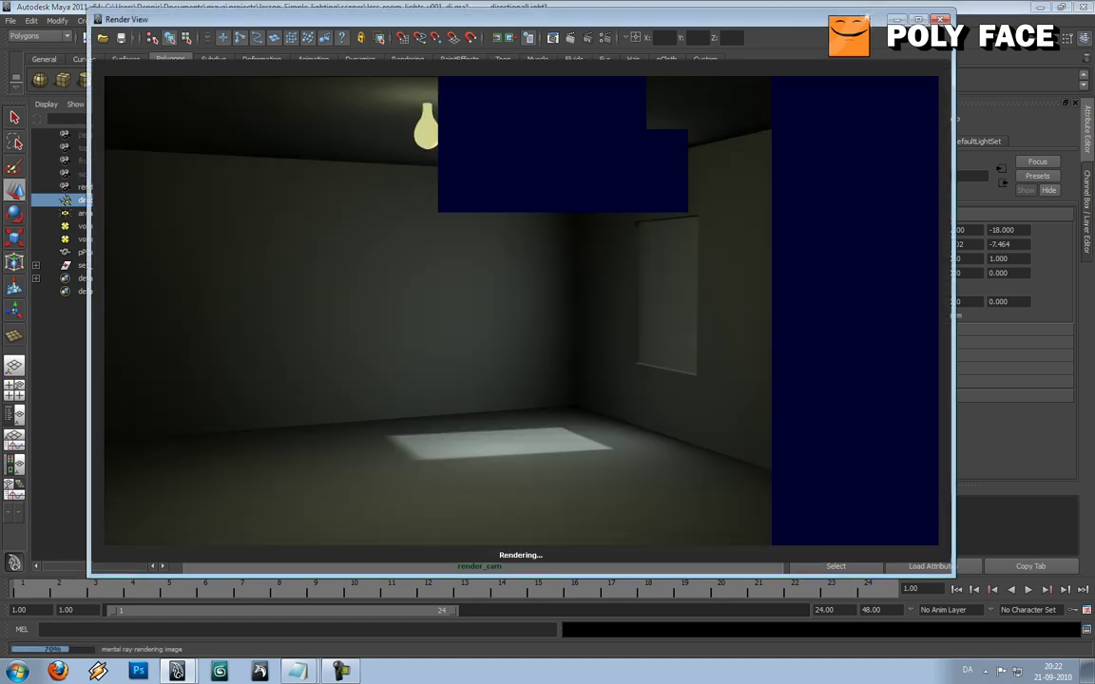